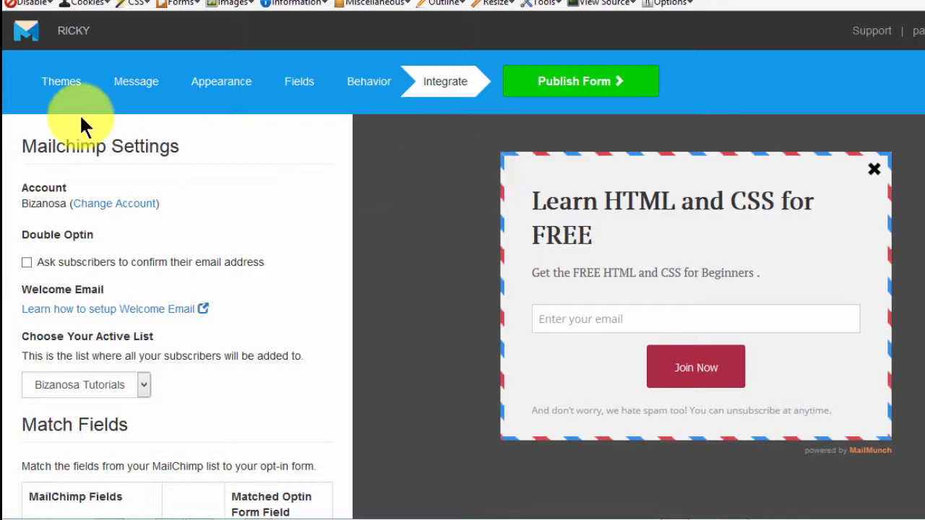
Return to the forms list, delete the ThePopup form and confirm its removal
click(74, 38)
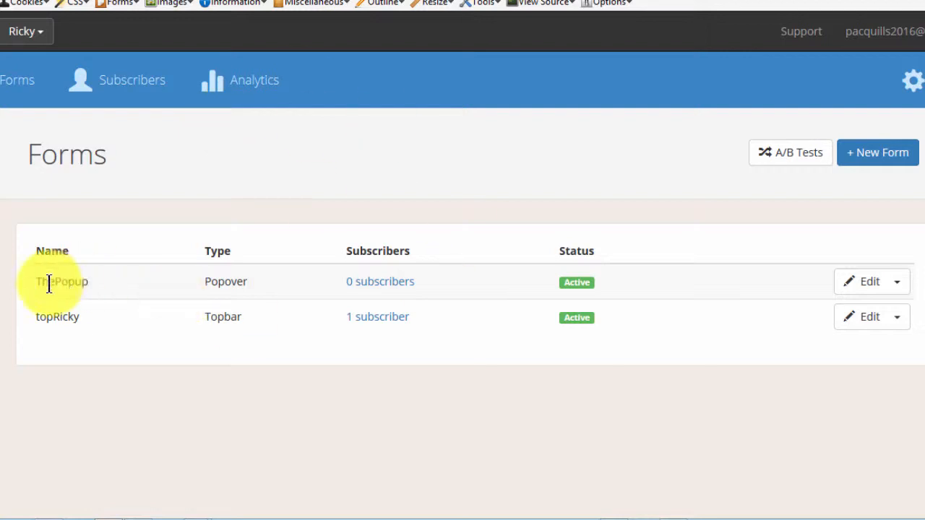
click(897, 283)
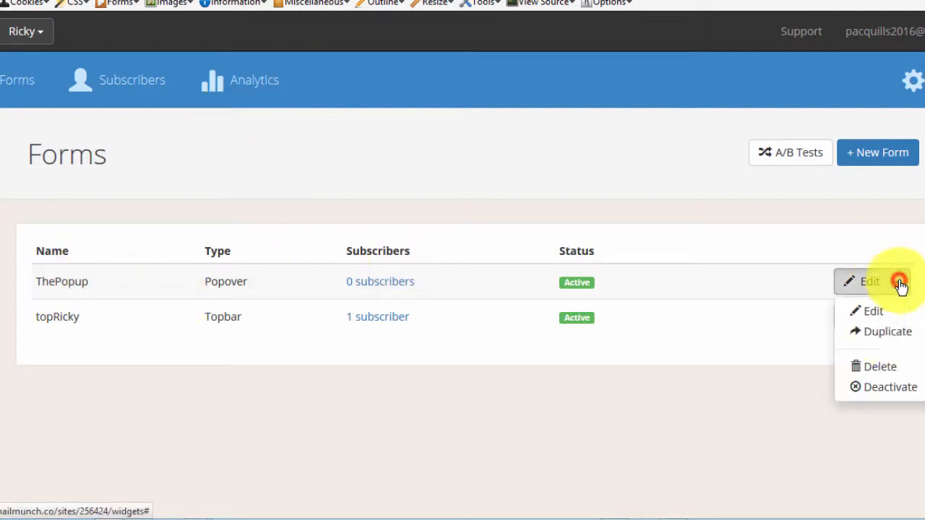
click(880, 367)
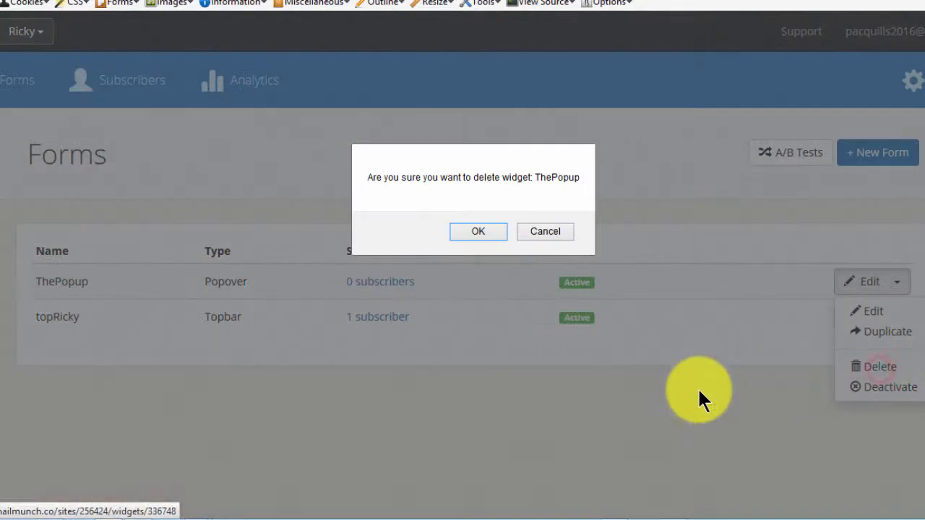
click(477, 231)
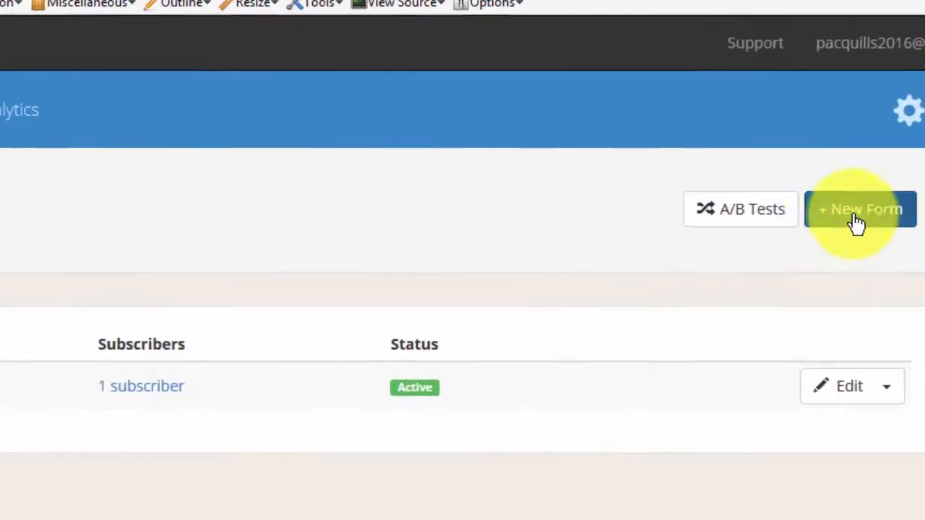
Start a new Popover form using the free Join Our Newsletter theme with the red and blue striped border
click(863, 223)
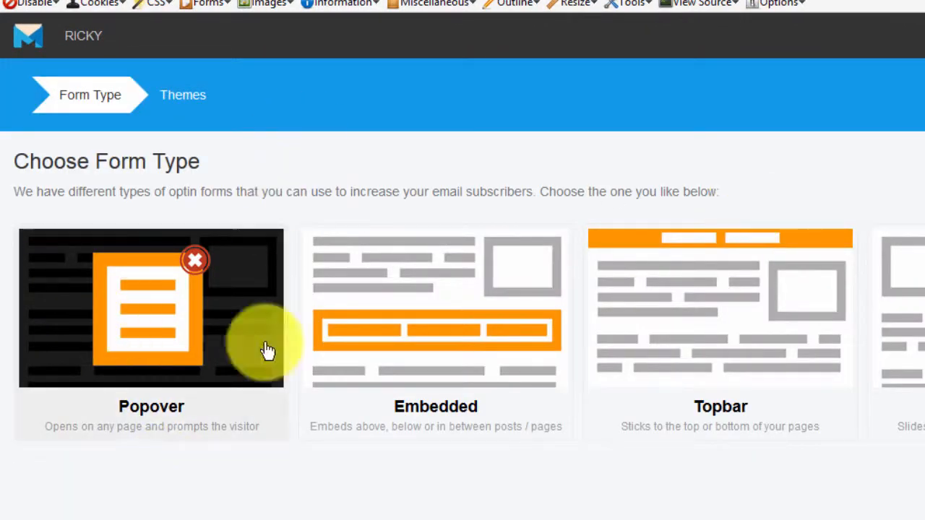
click(156, 316)
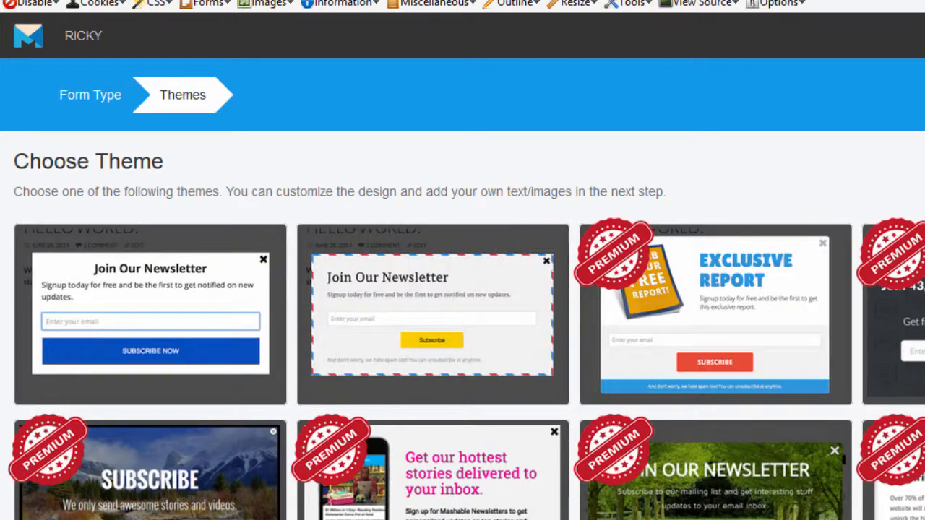
scroll(463, 325, down, 6)
scroll(462, 325, up, 6)
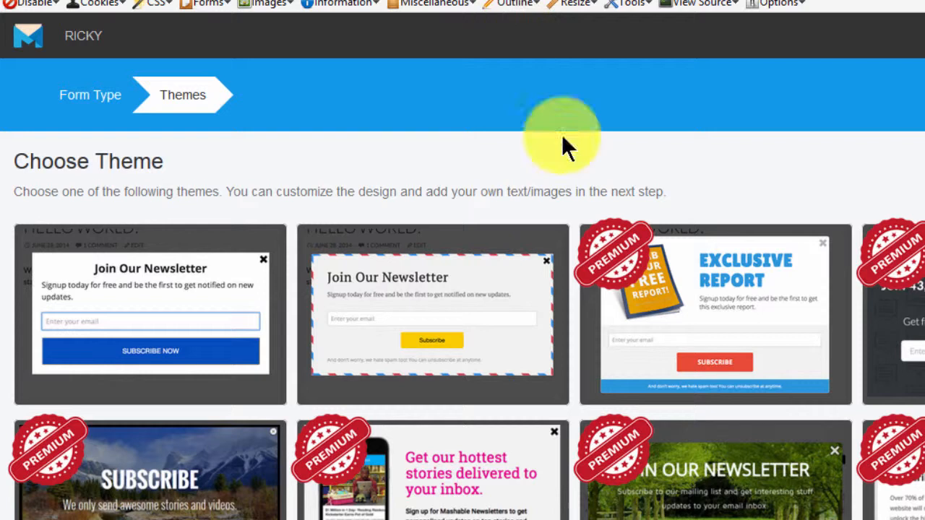
click(422, 316)
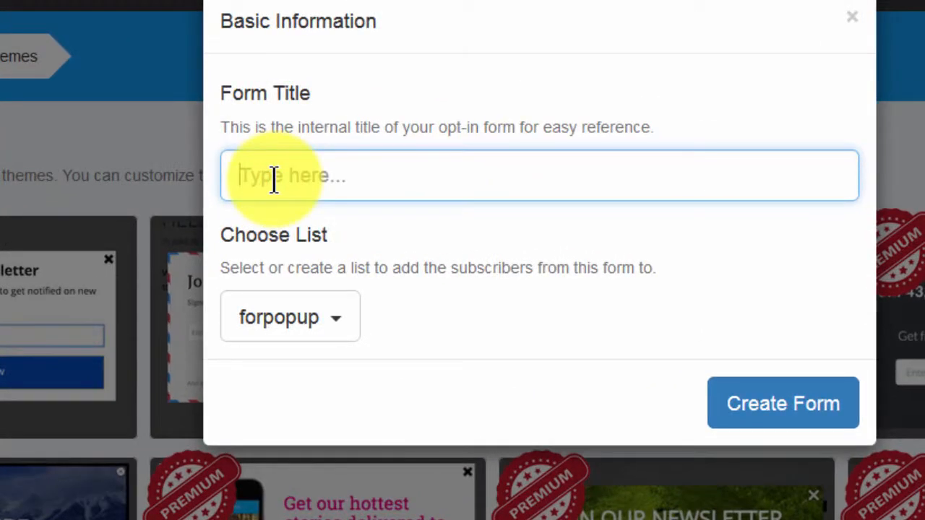
Title the form popupNew, keep forpopup as its subscriber list, and create the form
text(popupNew)
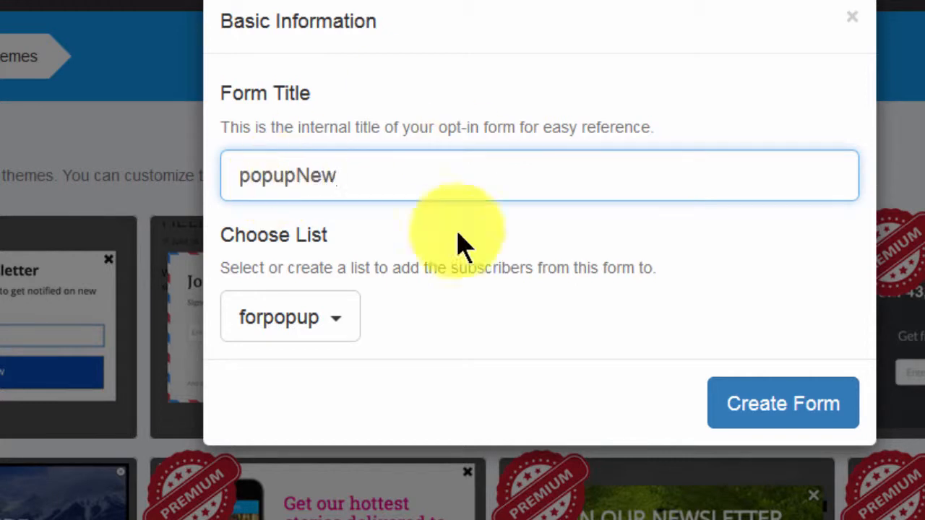
click(334, 330)
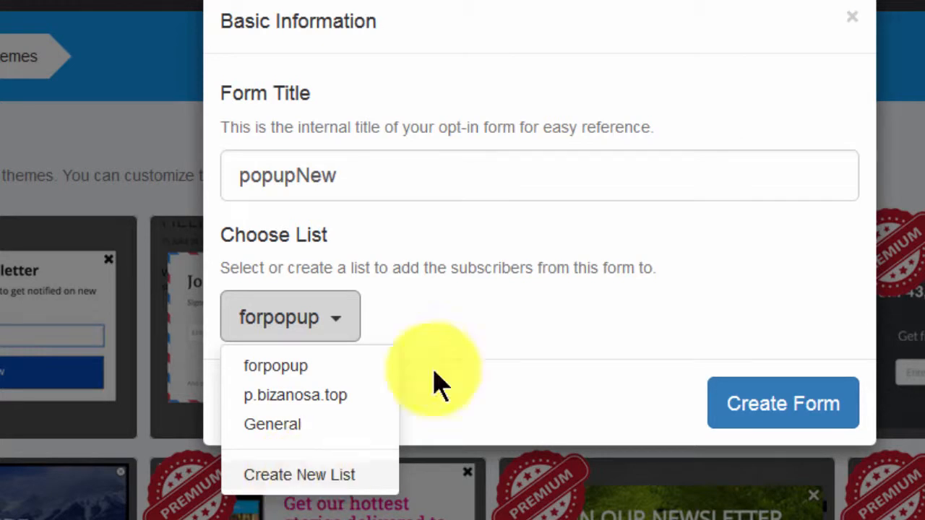
click(444, 297)
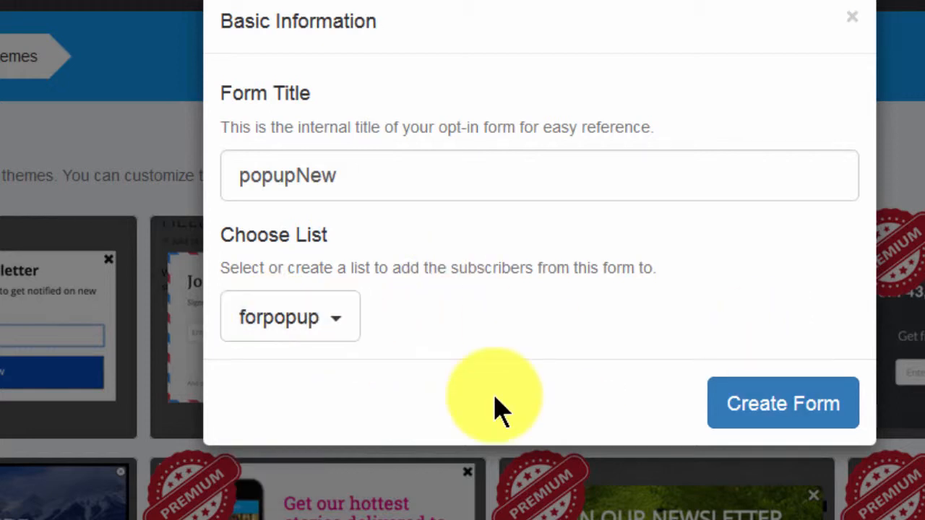
click(774, 409)
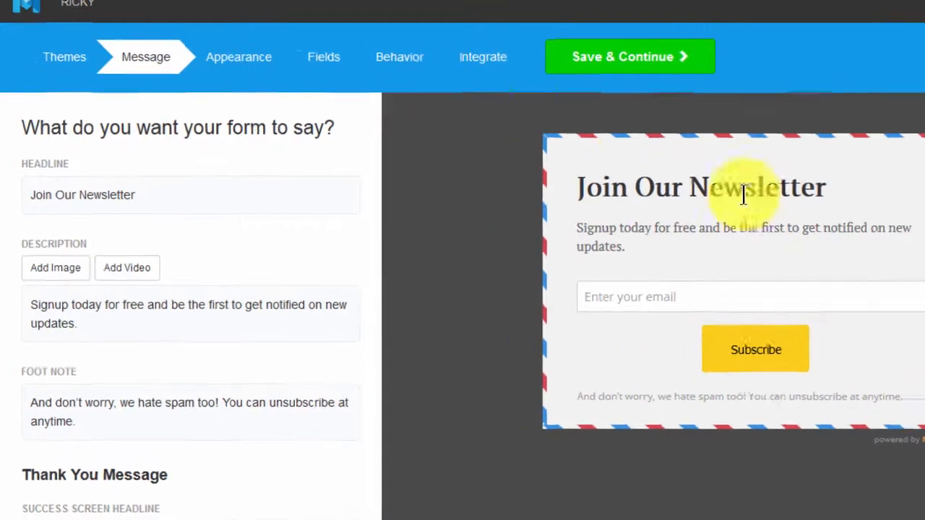
Replace the form's headline with "Learn CSS and HTML for FREE"
click(132, 198)
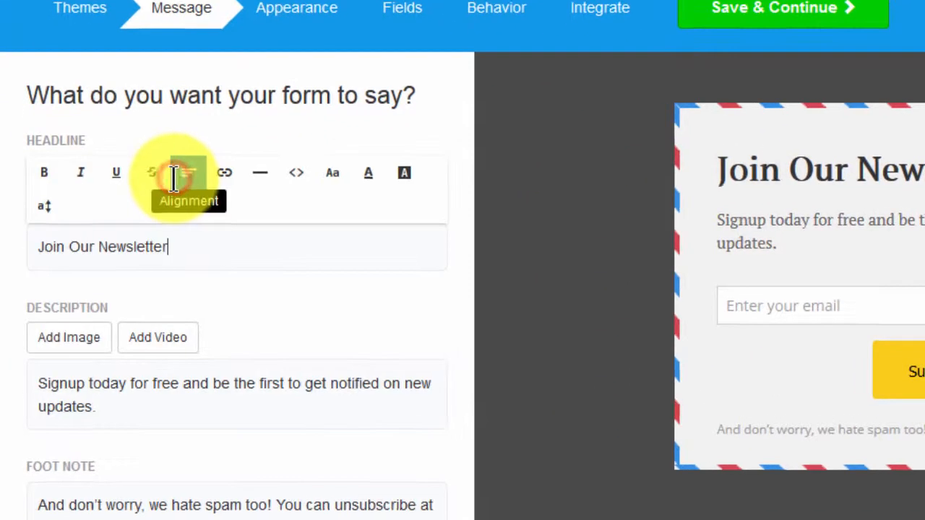
drag(167, 243, 13, 253)
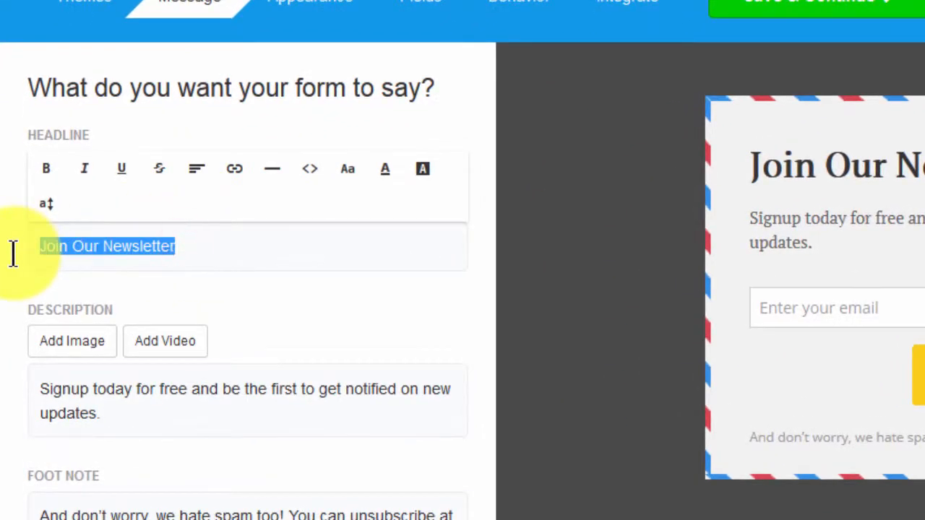
text(L)
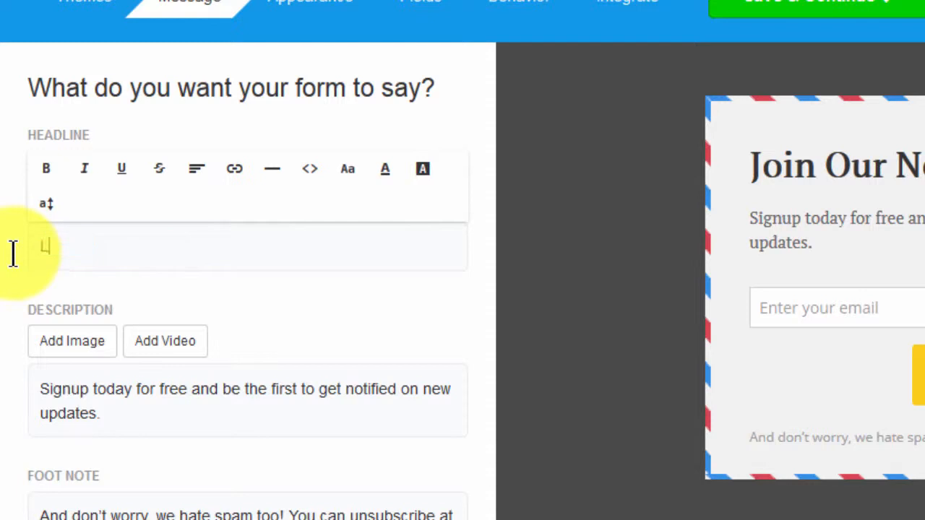
text(earn C)
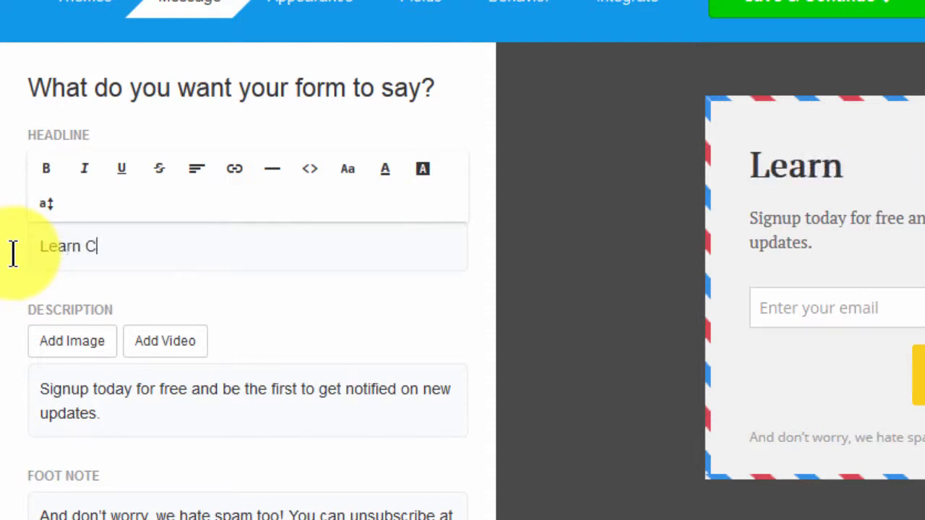
text(SS and HTML fo)
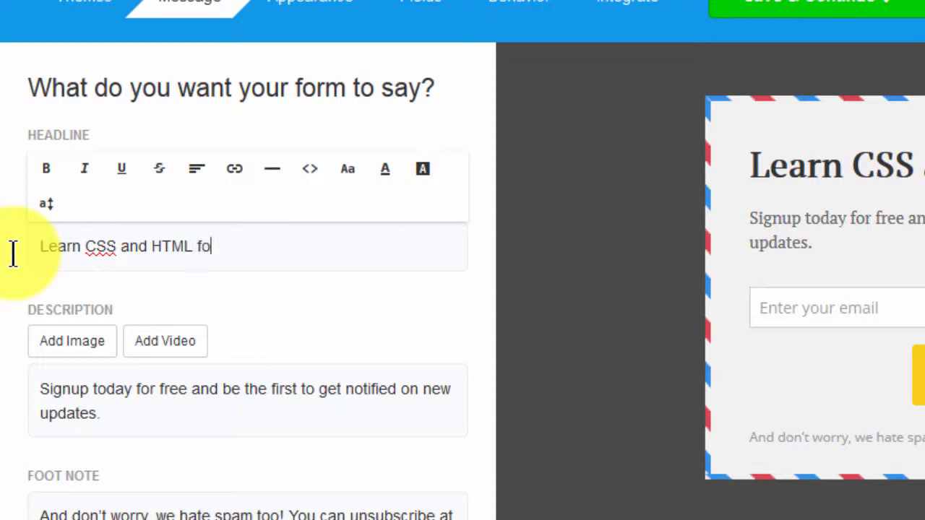
text(r FREE)
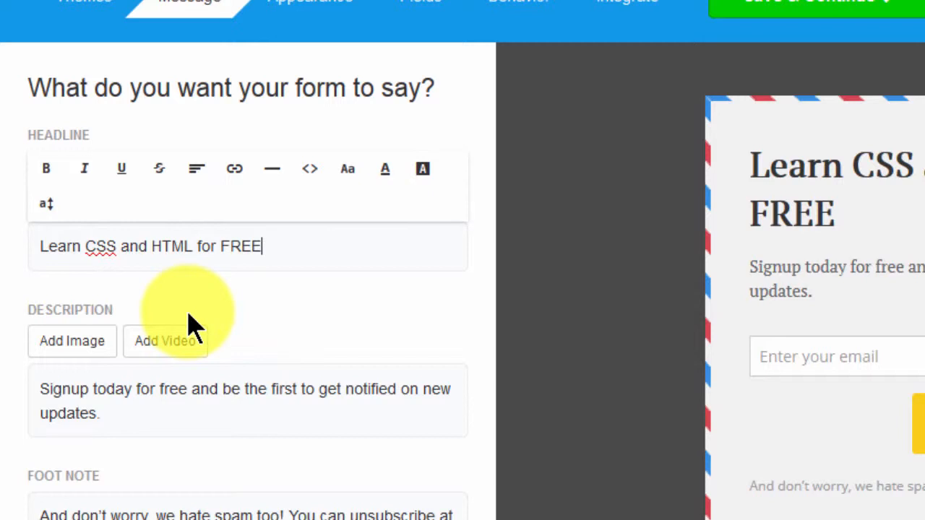
Examine the image and video insertion options for the form's description without inserting anything
click(77, 352)
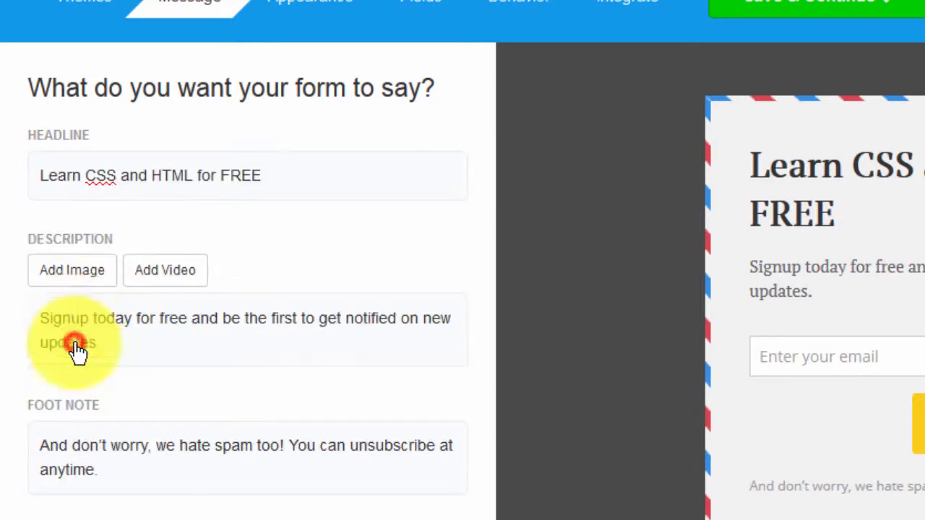
click(74, 276)
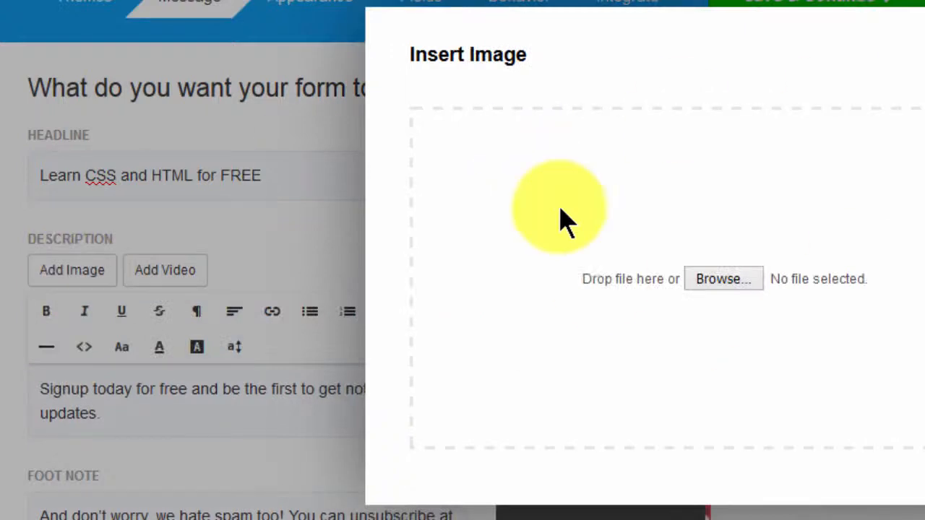
click(718, 276)
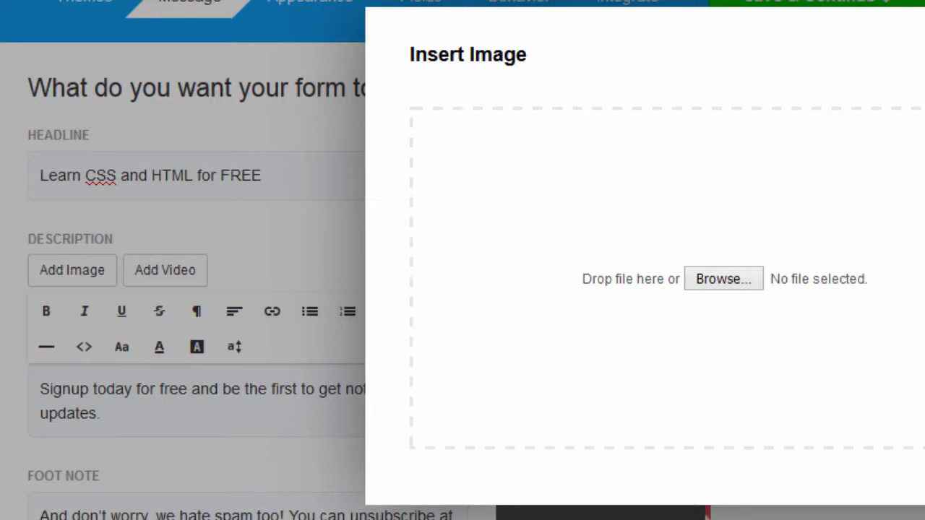
click(924, 55)
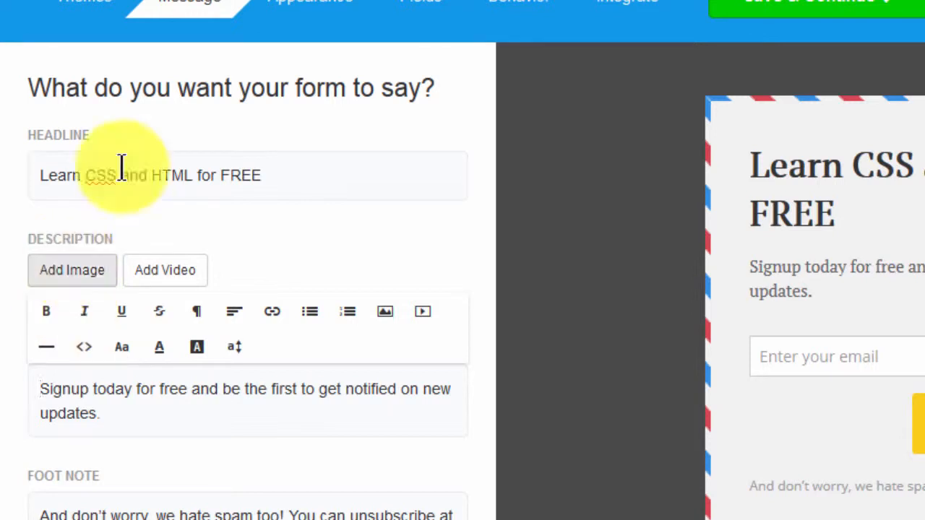
click(177, 273)
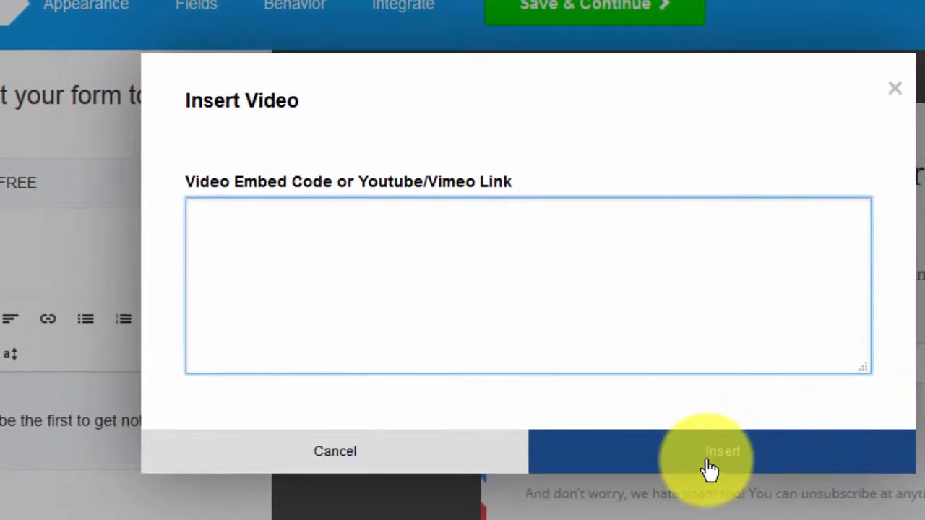
click(894, 91)
click(206, 223)
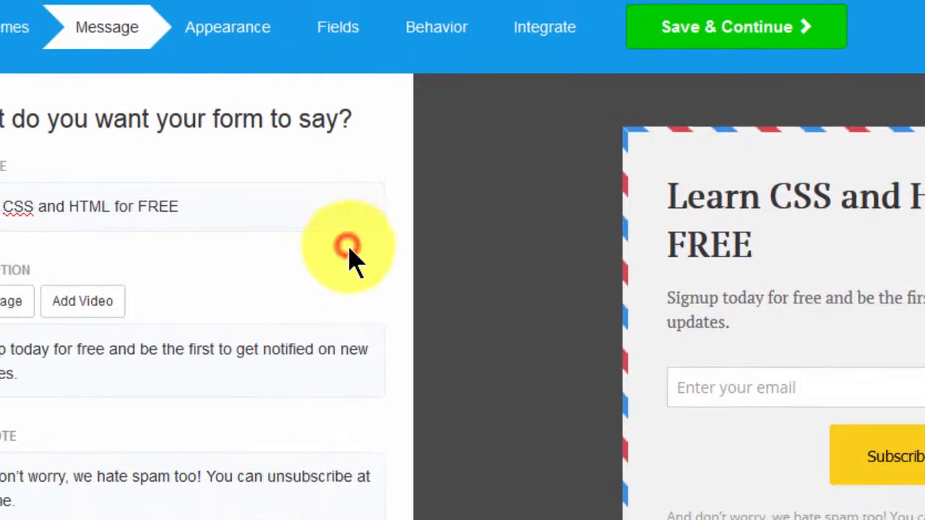
Replace the form's description text with "Join the HTML/CSS course ."
scroll(462, 289, down, 4)
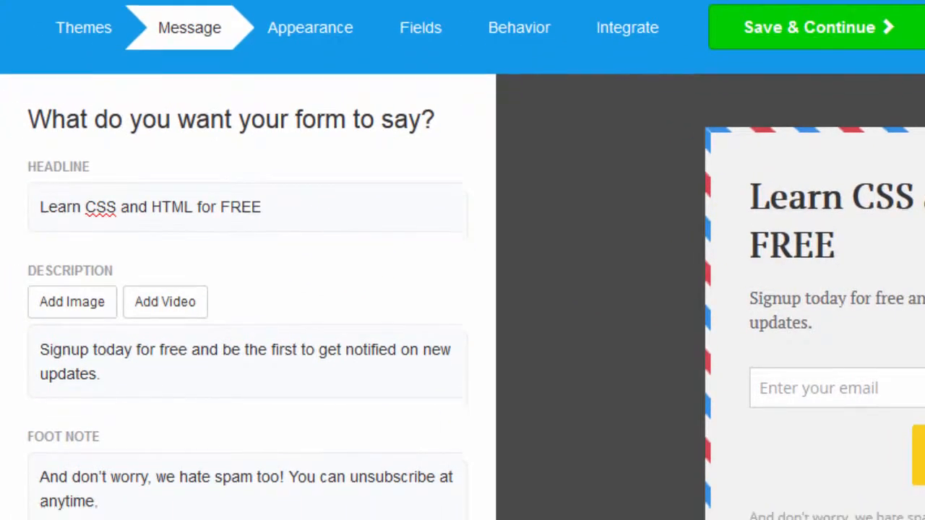
scroll(519, 451, up, 2)
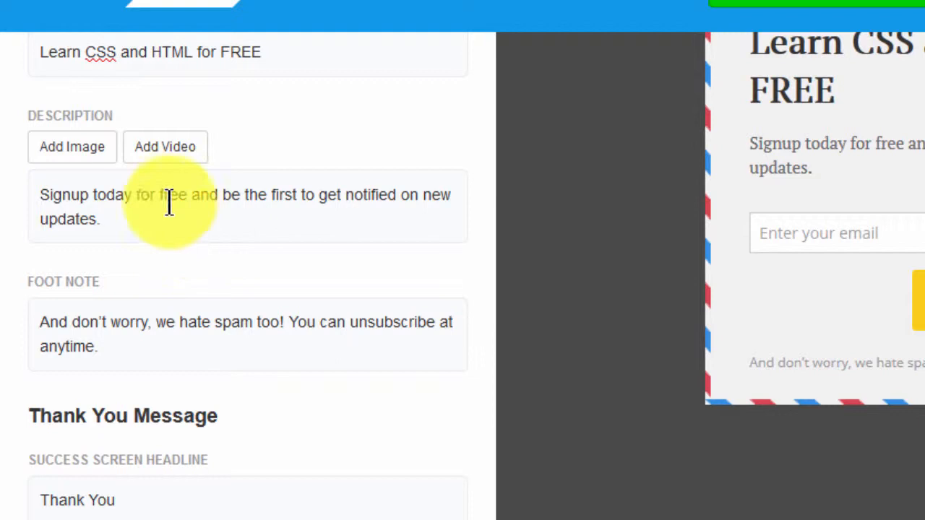
click(143, 204)
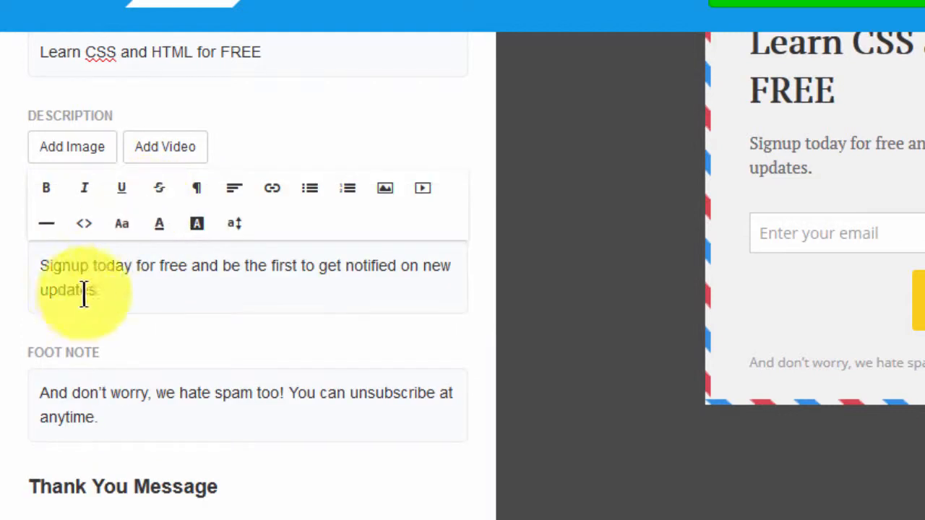
drag(107, 287, 12, 254)
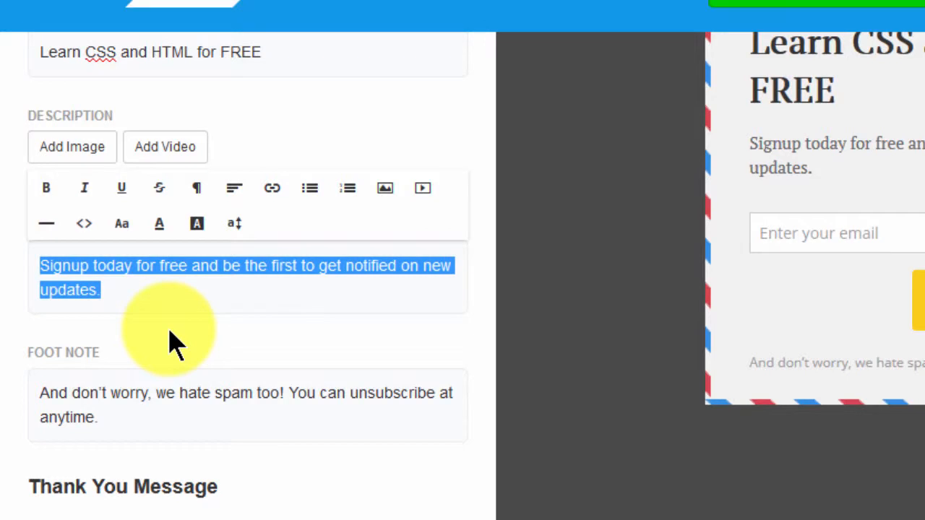
text(Join t)
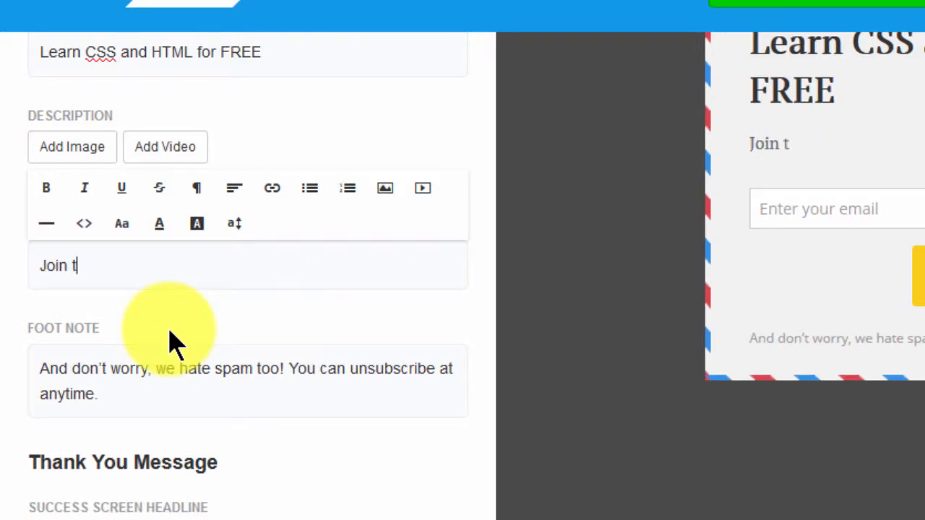
text(he HTML)
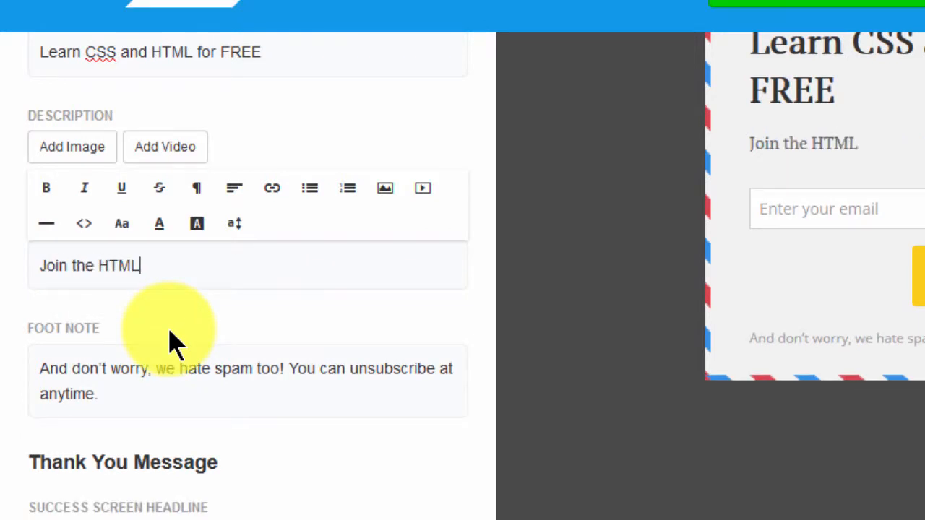
text(/CSS c)
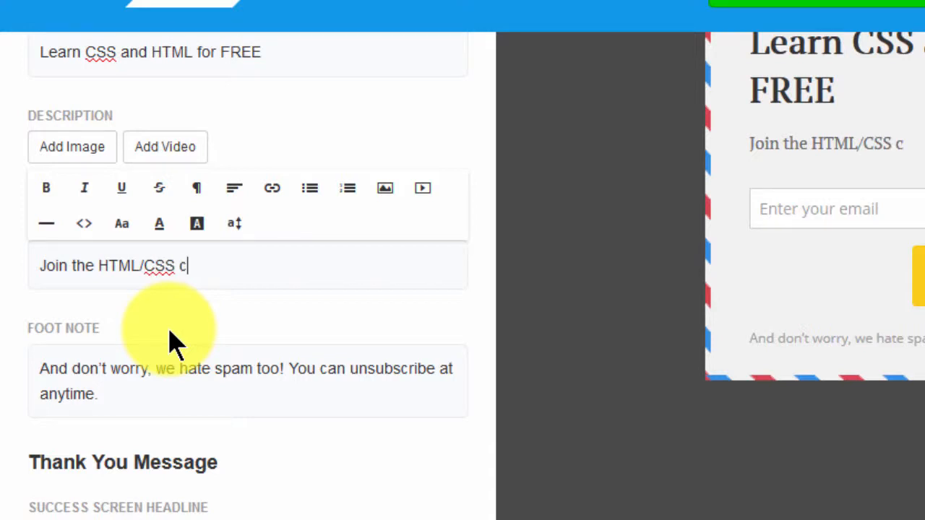
text(ourse)
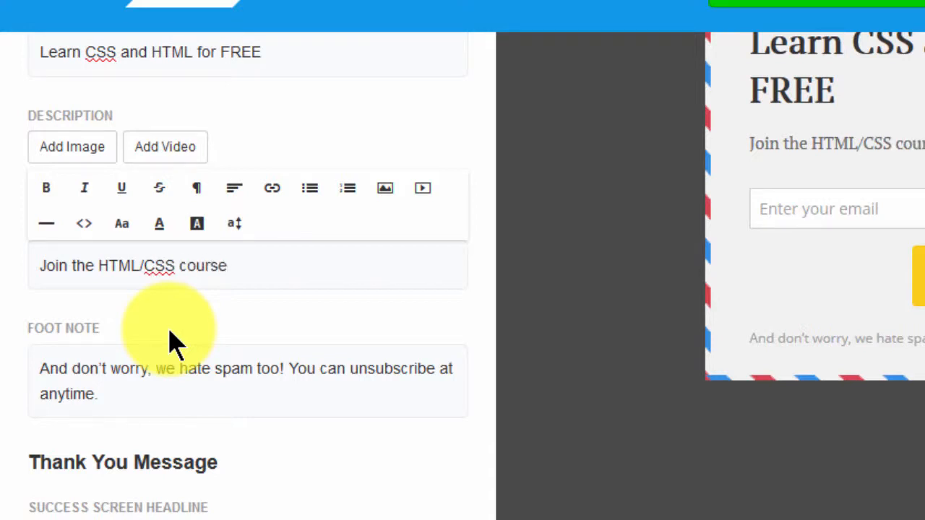
Replace the form's foot note with "Hey, I will treat your email as a secred"
click(312, 381)
scroll(94, 455, down, 1)
drag(94, 384, 10, 359)
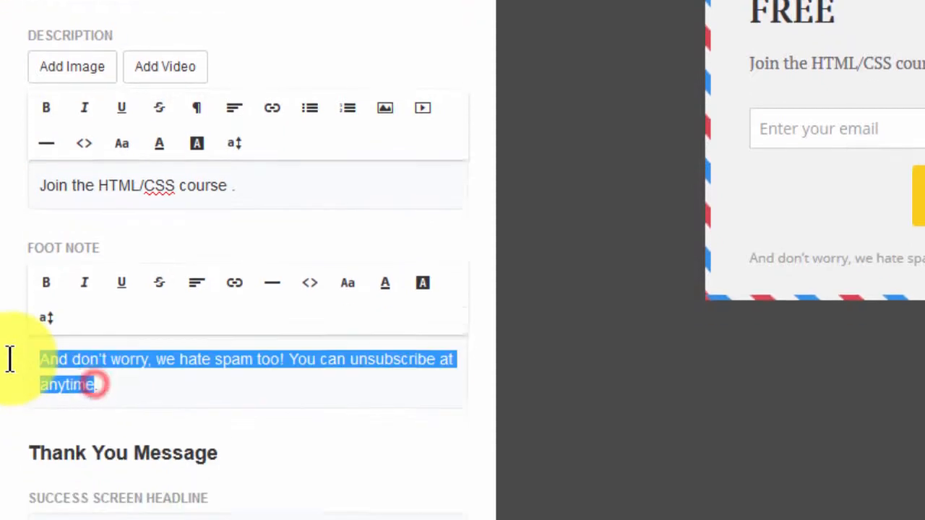
text(He)
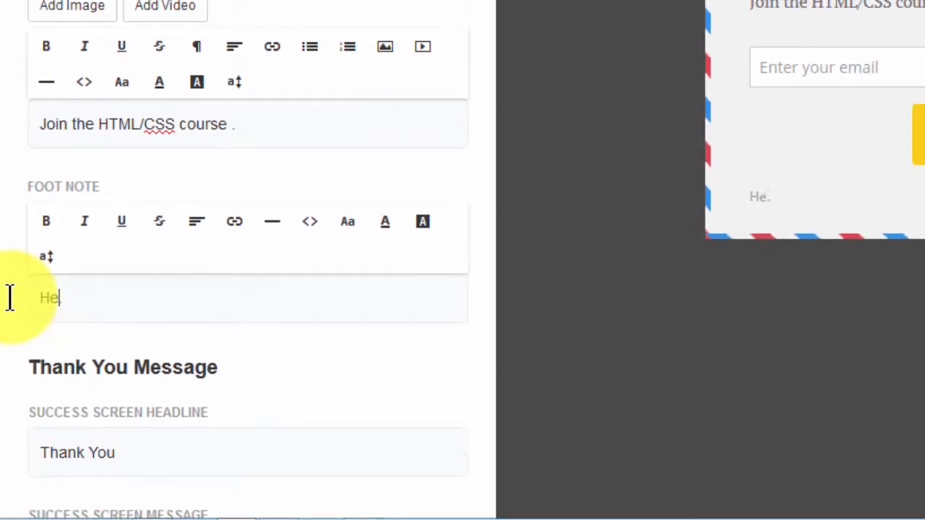
text(y, I will treat your email as a secred)
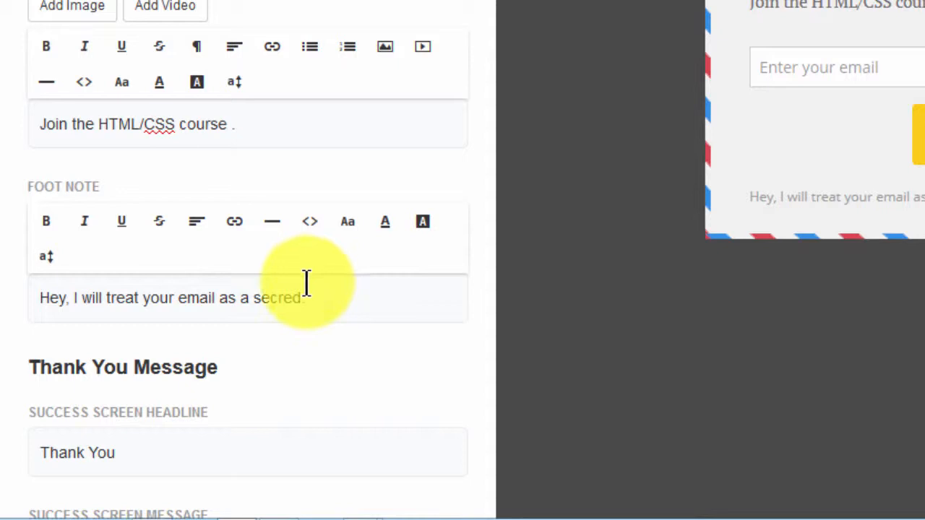
Reword the foot note to "Hey, I will treat your email as sacred as possible."
click(266, 300)
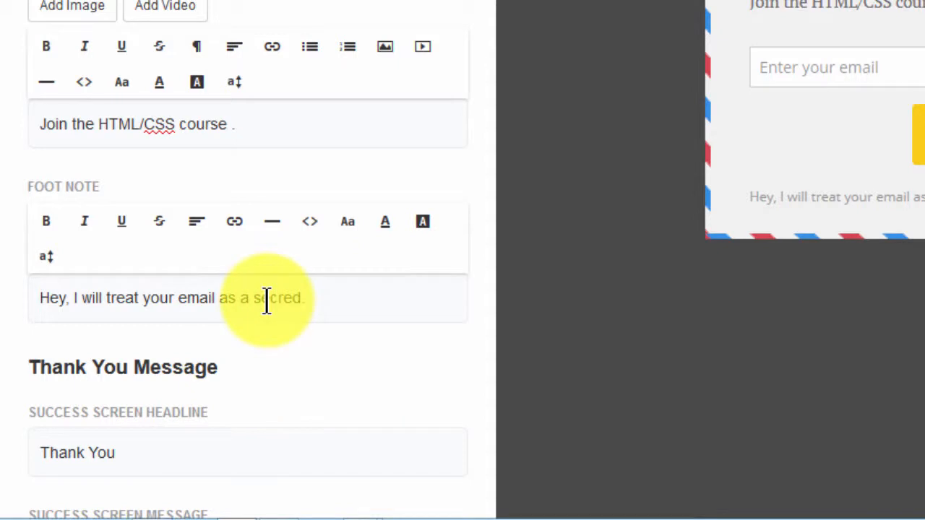
key(BackSpace)
text(a)
click(320, 297)
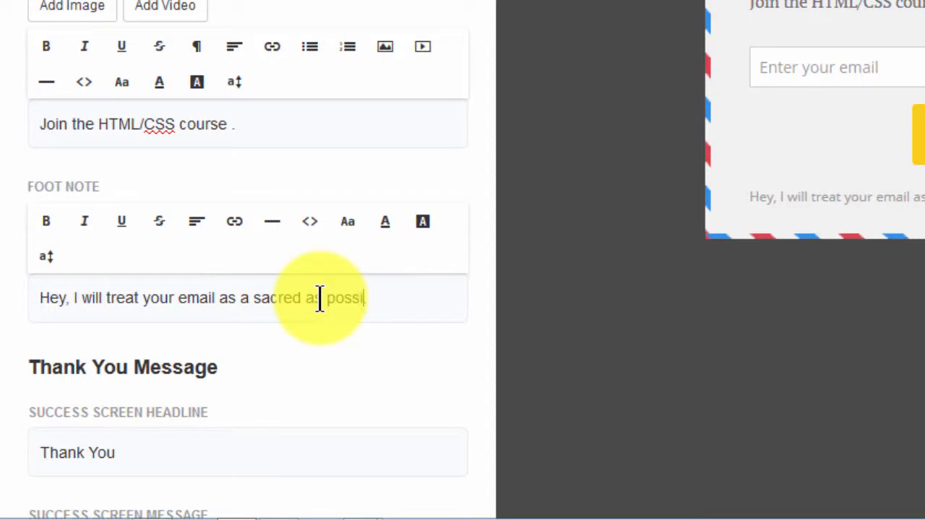
text(e.)
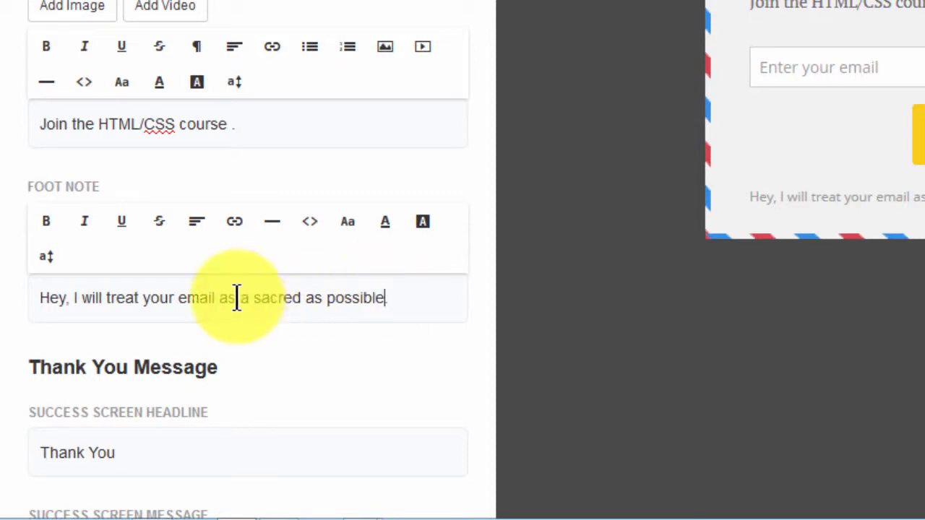
click(238, 298)
key(BackSpace)
key(BackSpace)
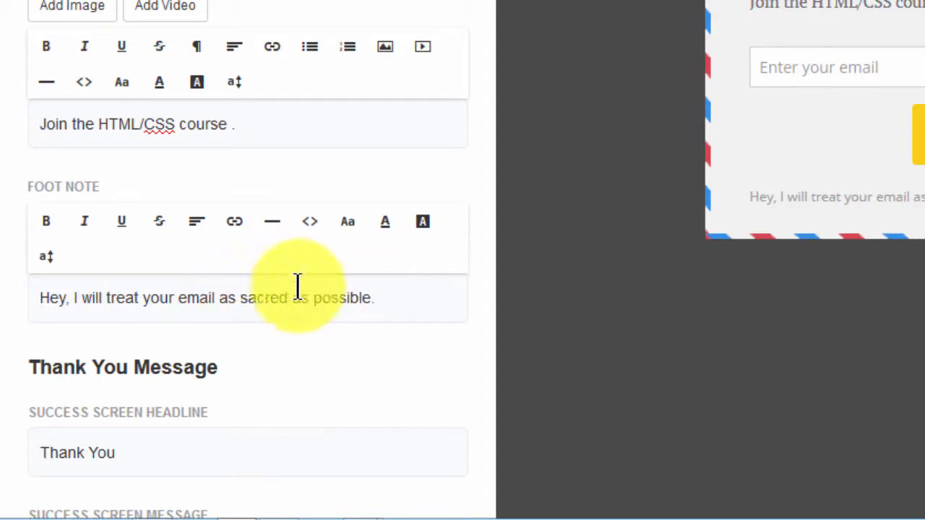
Append a sentence to the foot note stating by first name that the form's author "is NOT a spammer !"
click(385, 306)
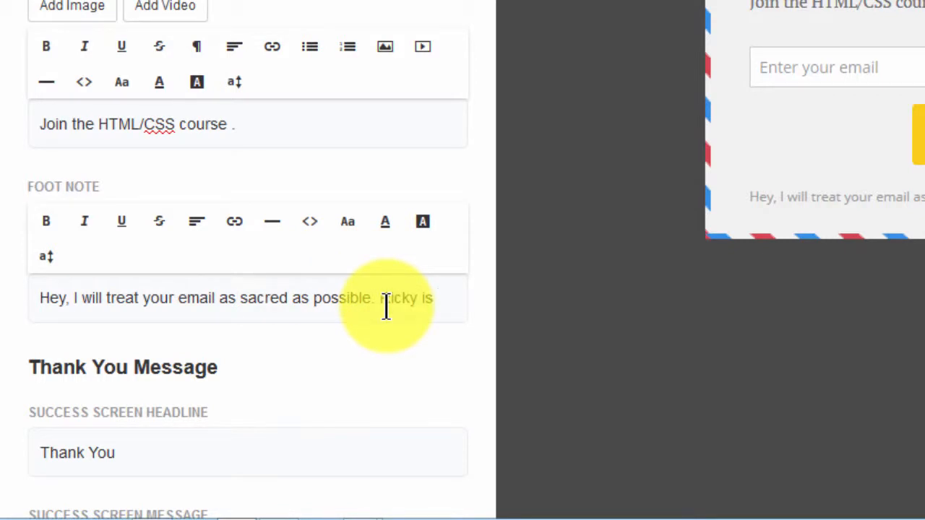
text(Ricky is NOT)
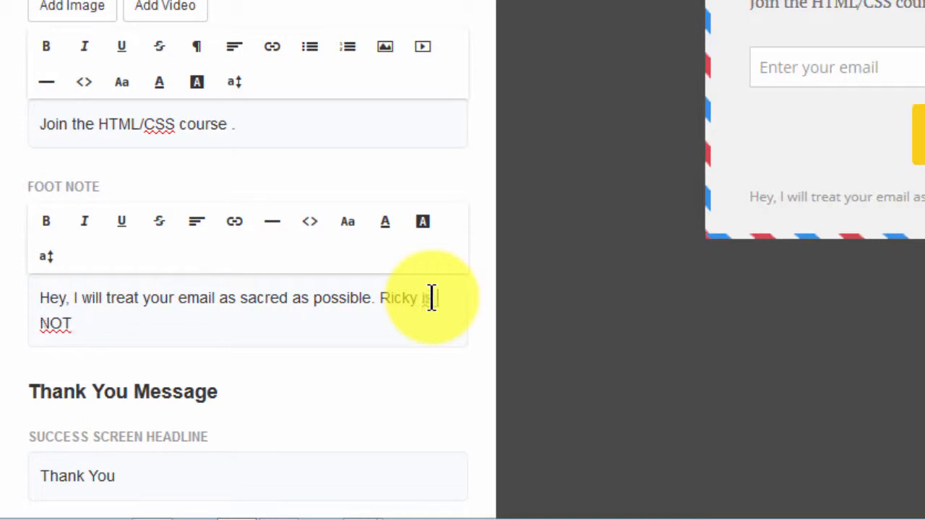
click(255, 329)
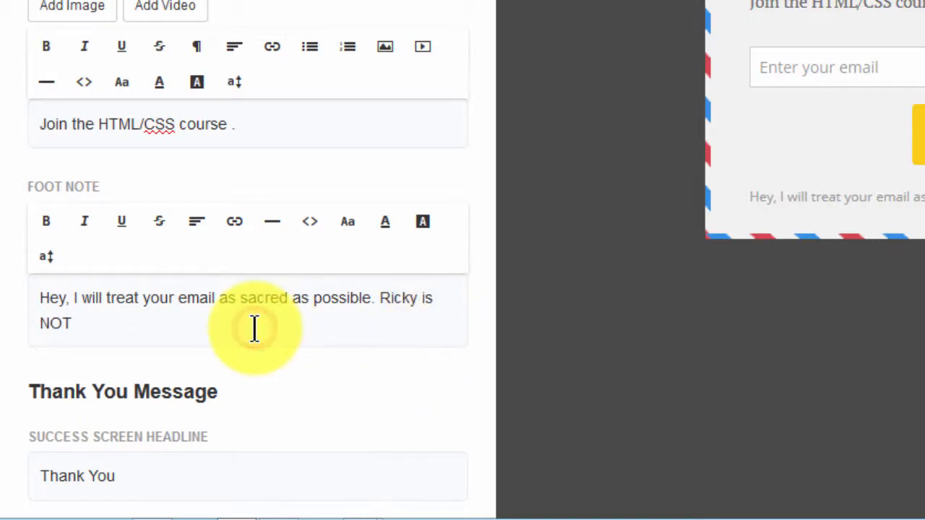
text(a spammer)
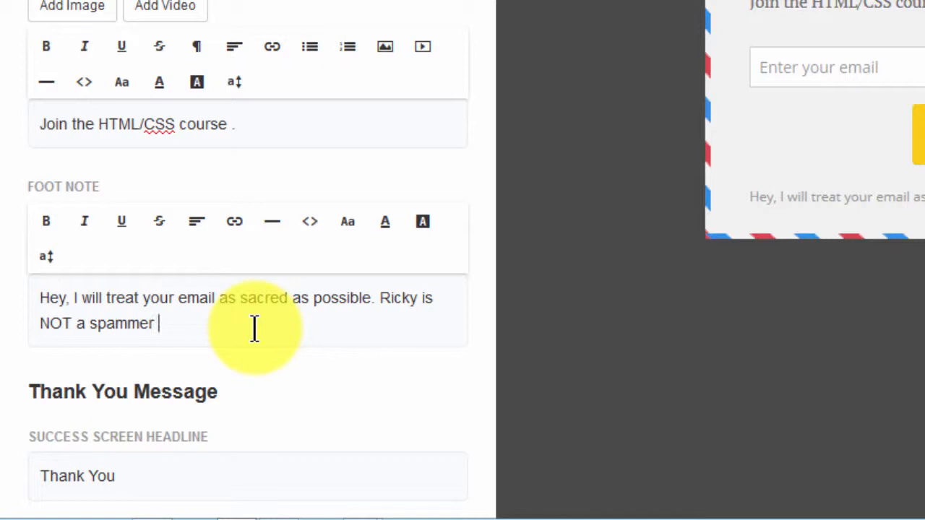
text( !)
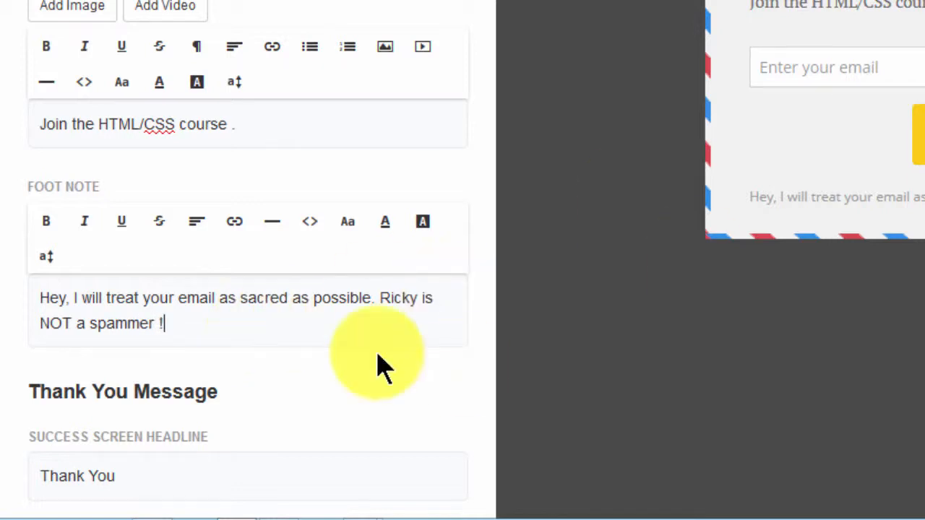
Examine the thank-you message settings and how the success screen looks in the form preview
scroll(91, 429, down, 2)
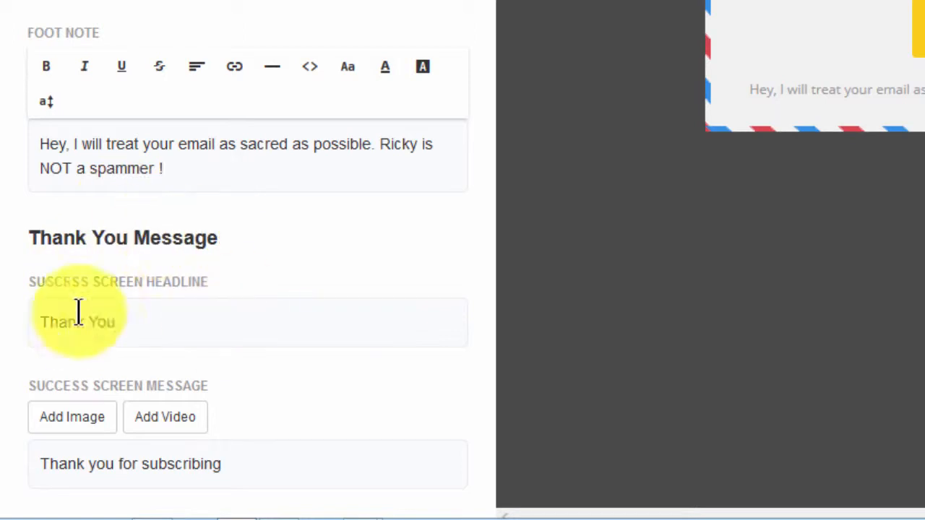
click(140, 282)
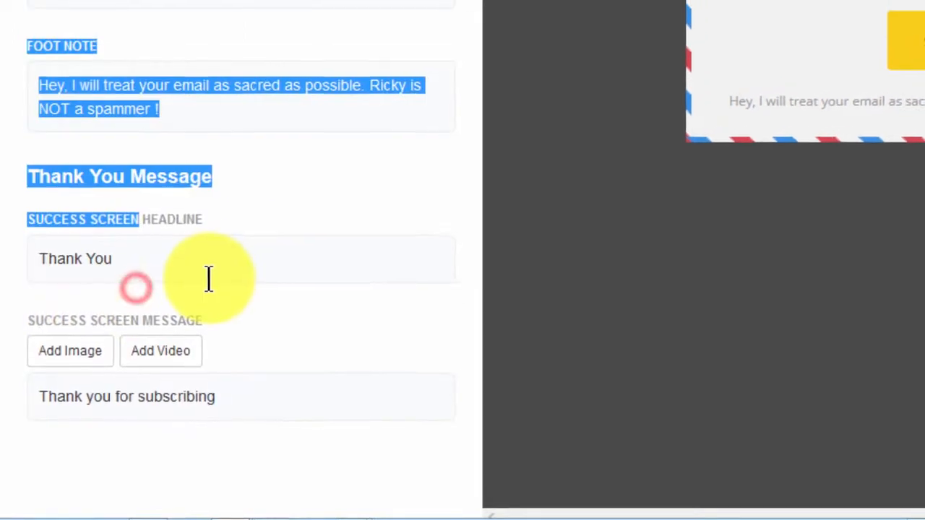
click(182, 277)
click(203, 221)
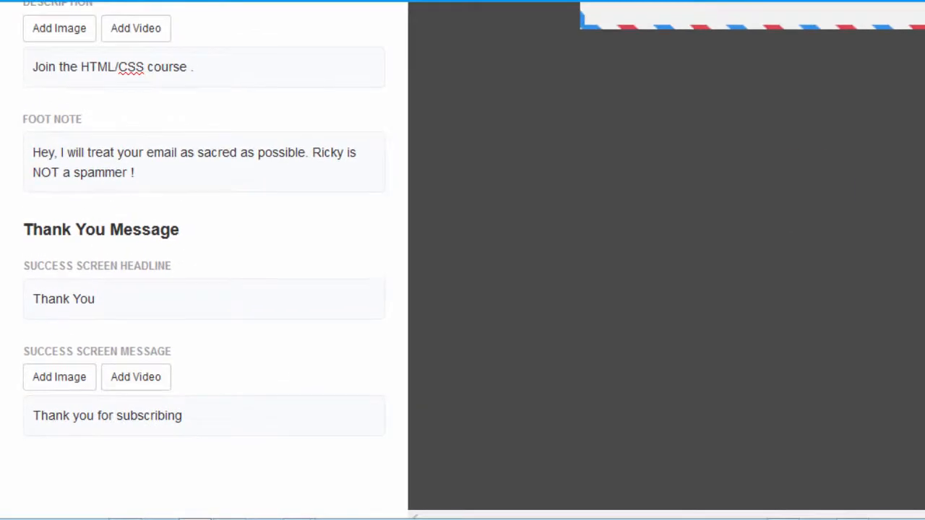
scroll(462, 260, up, 2)
scroll(462, 260, up, 1)
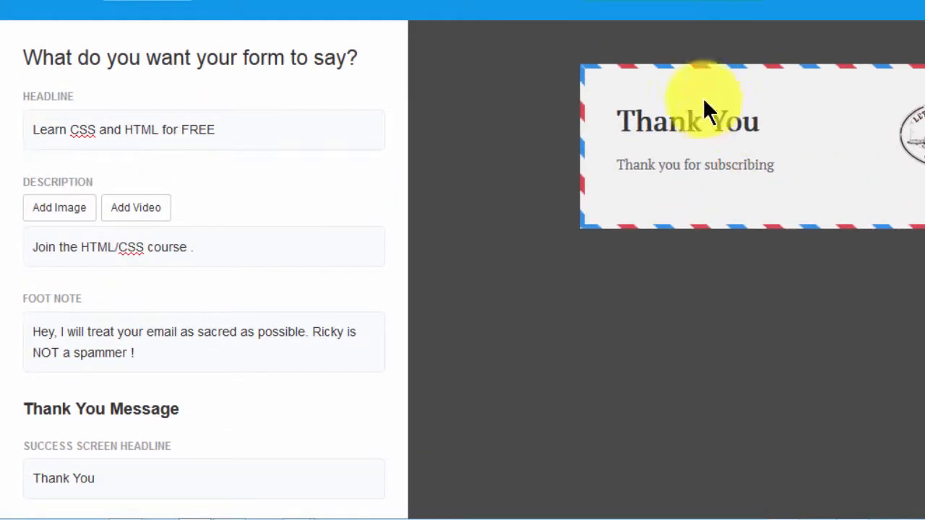
scroll(234, 289, down, 3)
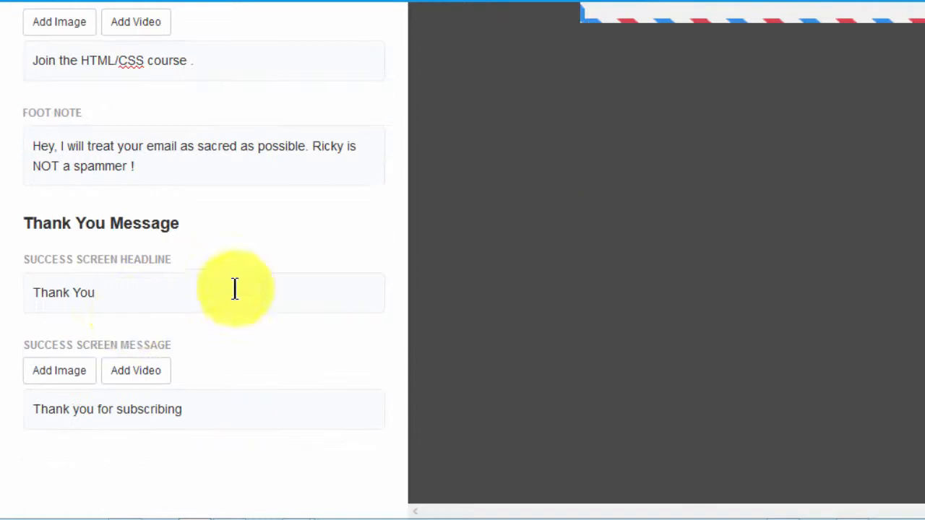
Set the success screen headline to "Thank You. Join using these links:" followed by separate lines "HTML Link" and "CSS Link"
click(107, 292)
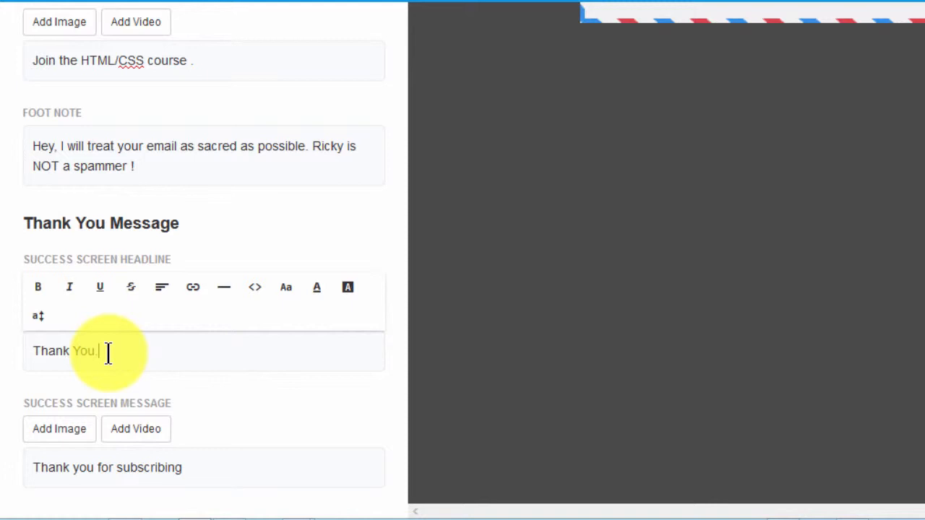
key(BackSpace)
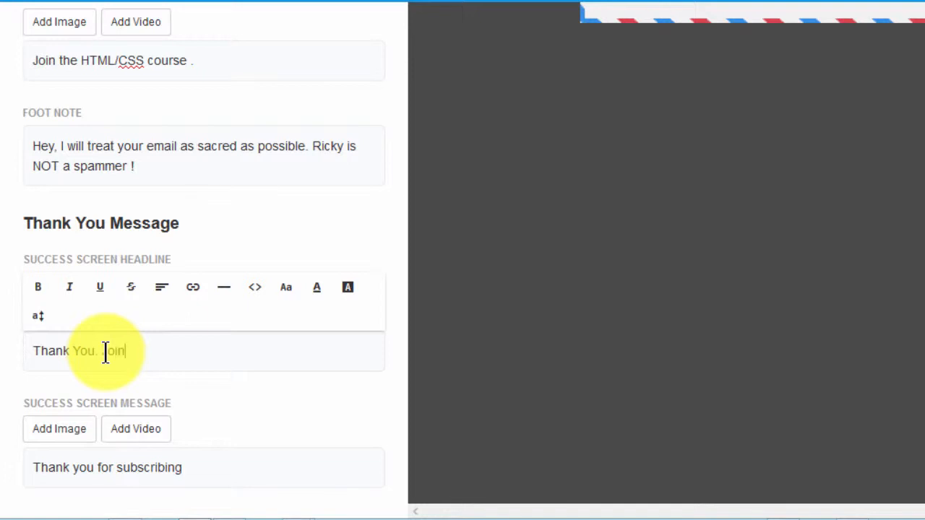
text(in using these links.)
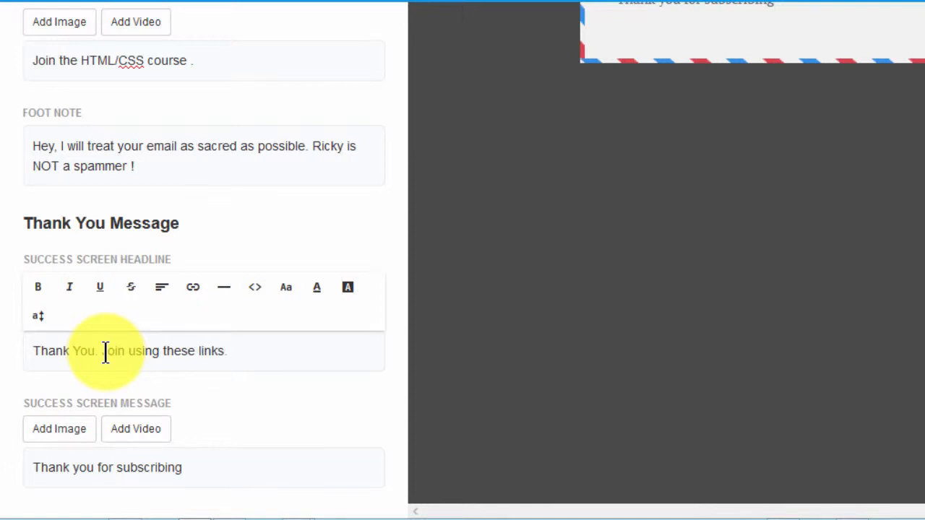
key(Return)
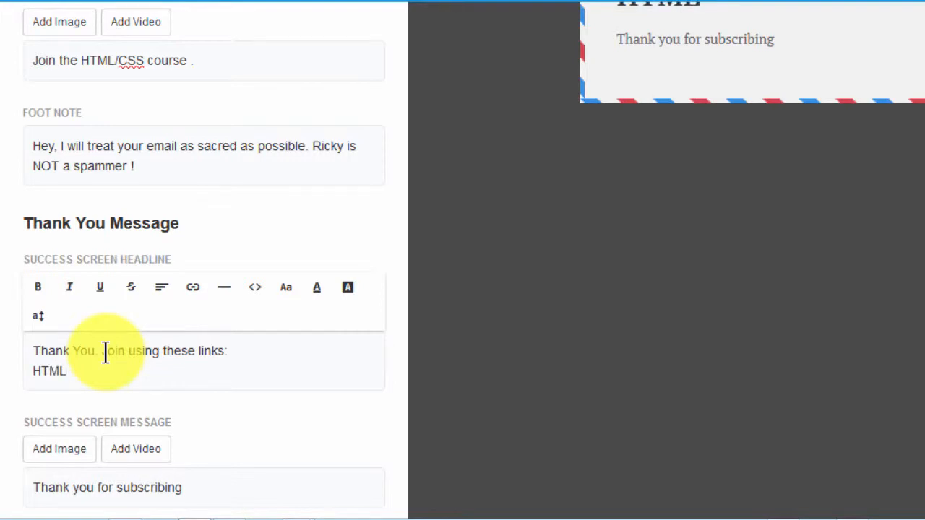
text(HTML Link)
key(Return)
text(CSS)
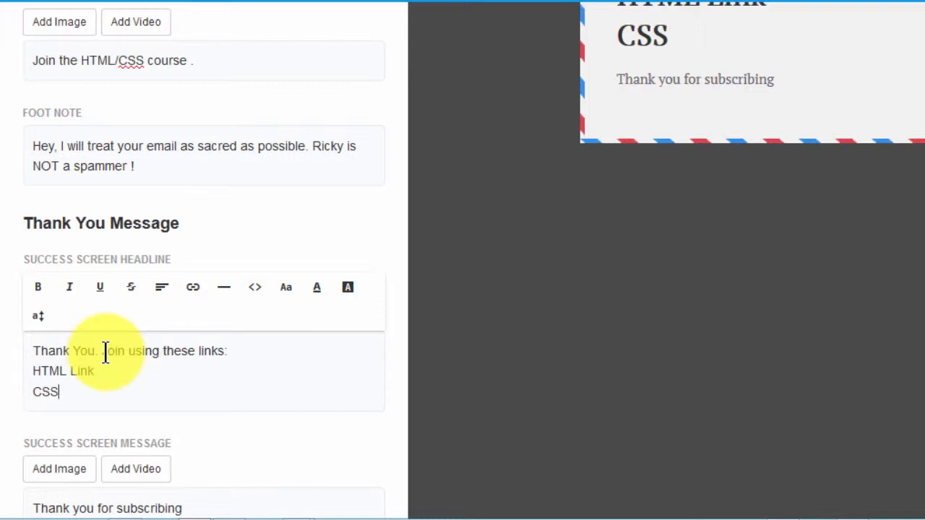
text( Linl)
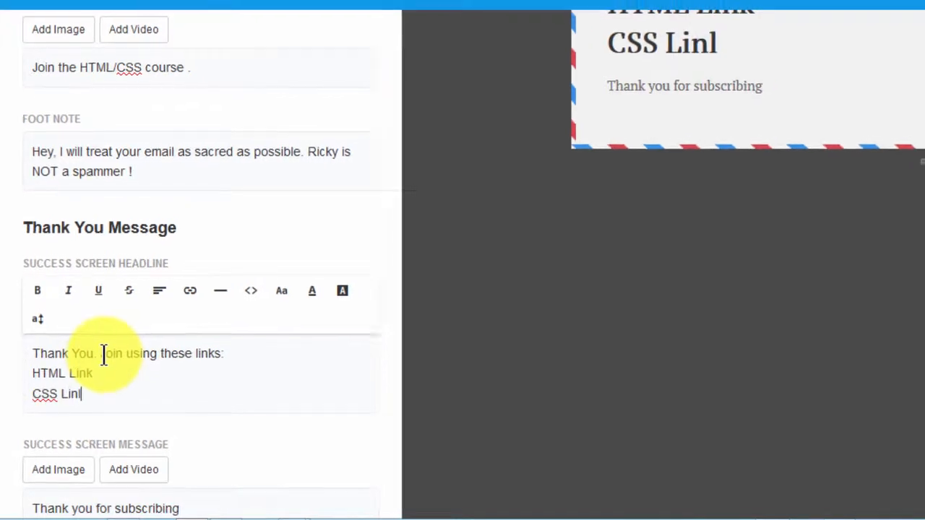
key(BackSpace)
key(alt+Tab)
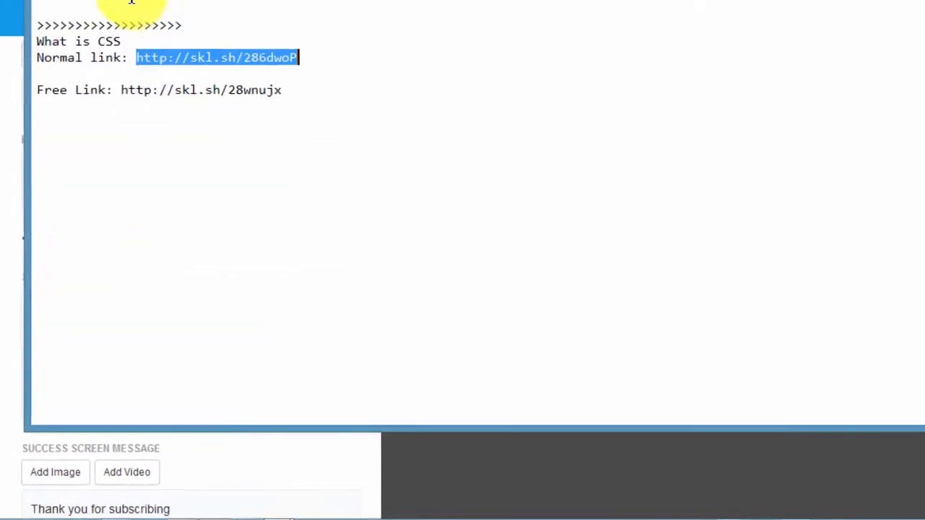
drag(111, 4, 275, 3)
key(ctrl+c)
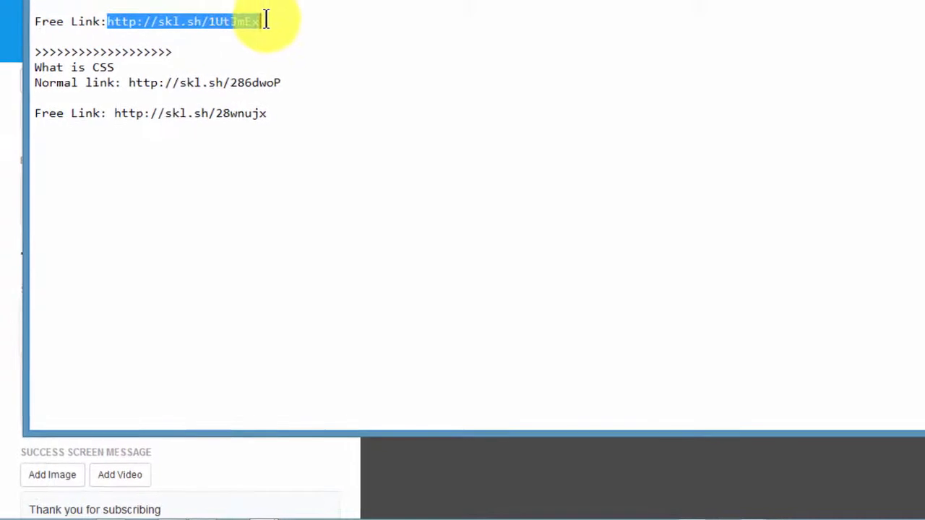
click(8, 200)
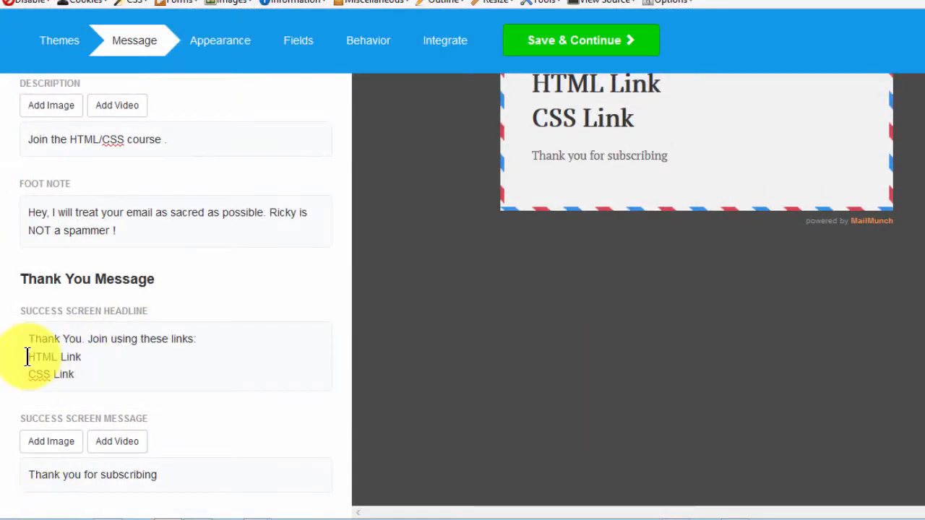
drag(27, 357, 58, 355)
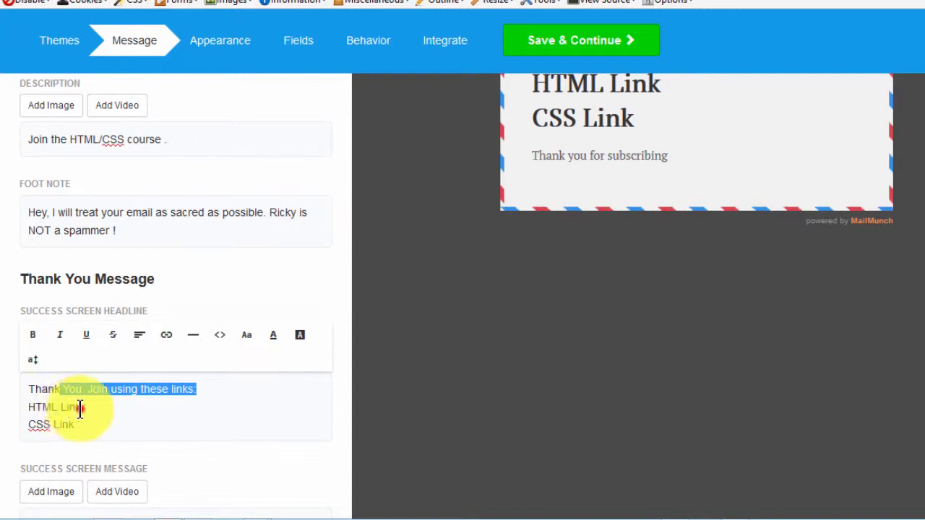
drag(81, 407, 27, 407)
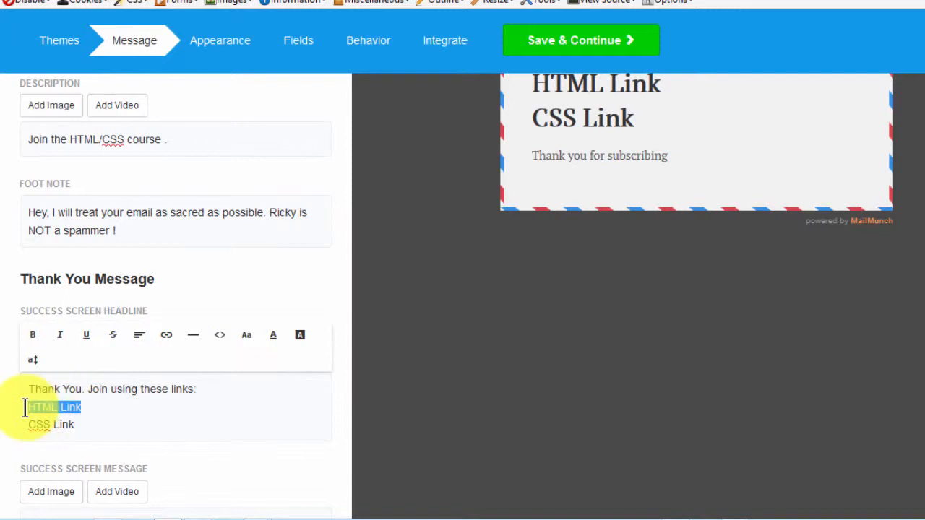
click(167, 340)
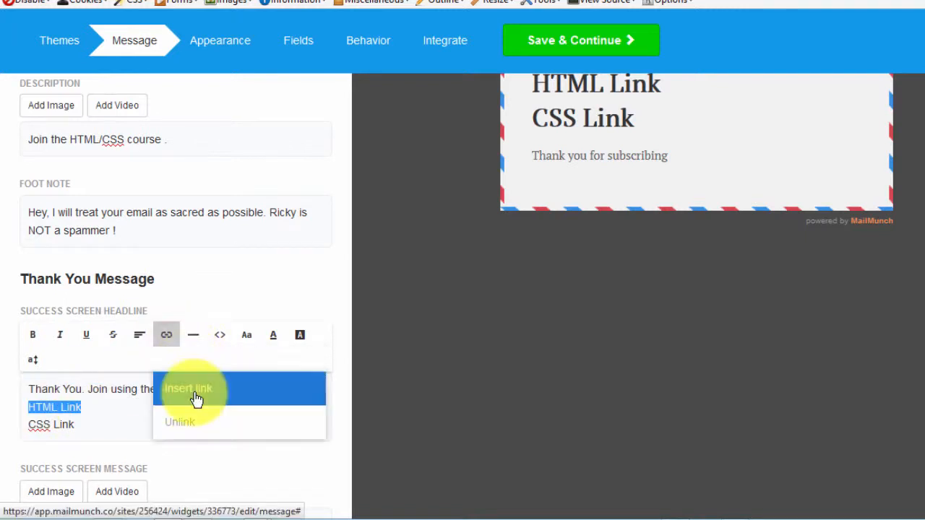
click(193, 394)
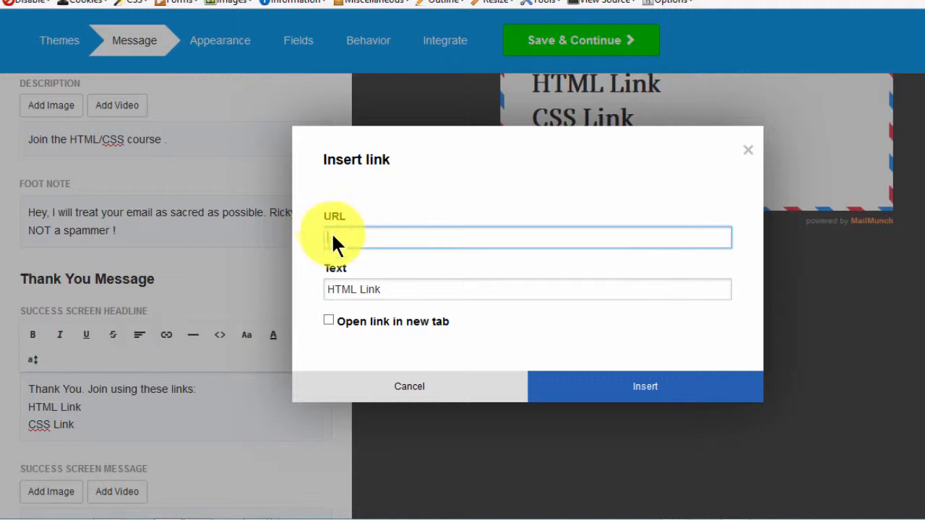
key(ctrl+v)
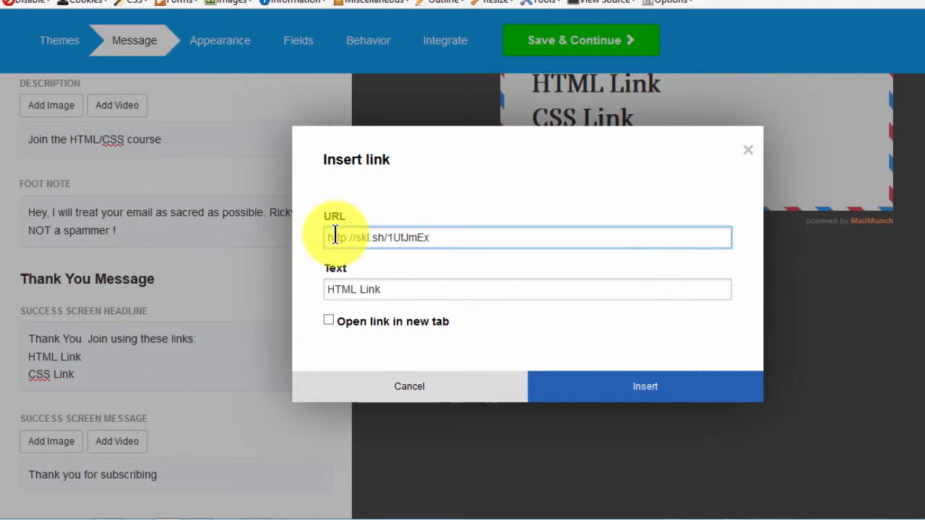
click(328, 320)
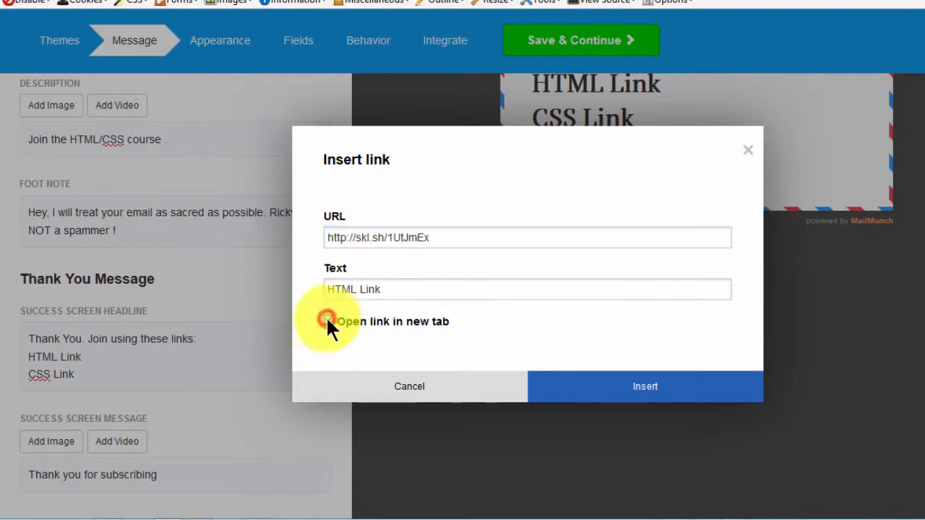
click(613, 387)
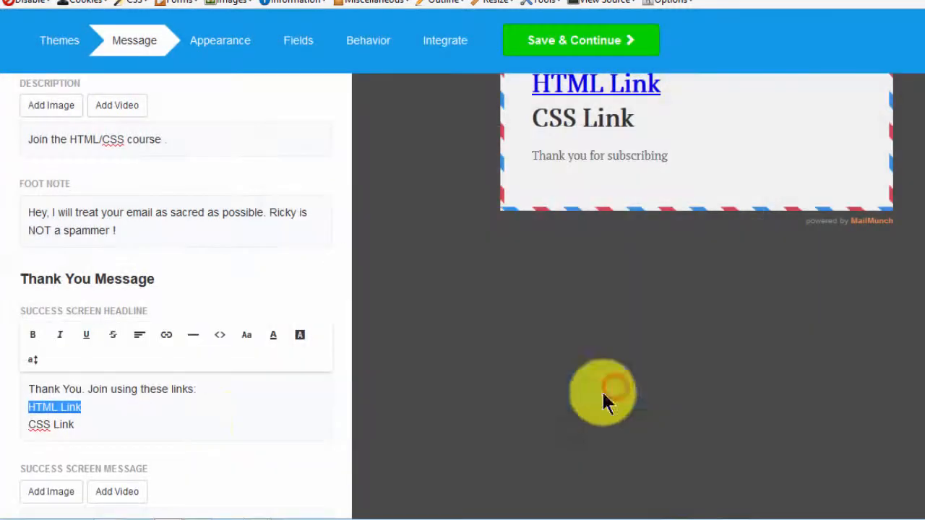
mouse_move(145, 510)
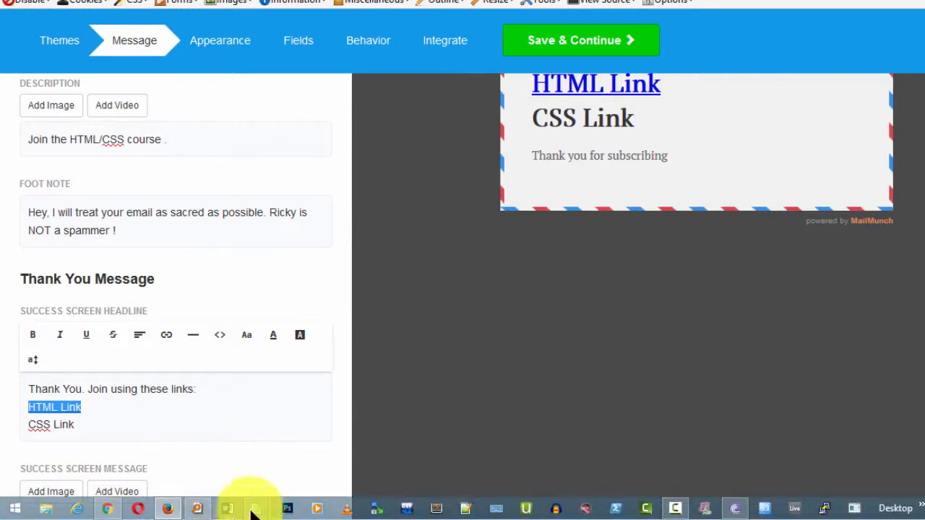
mouse_move(257, 509)
click(318, 432)
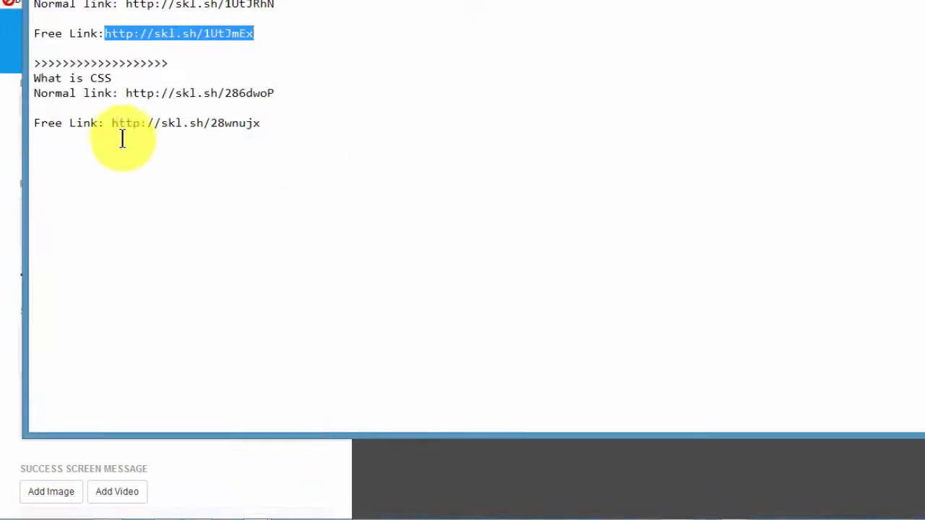
drag(111, 123, 265, 123)
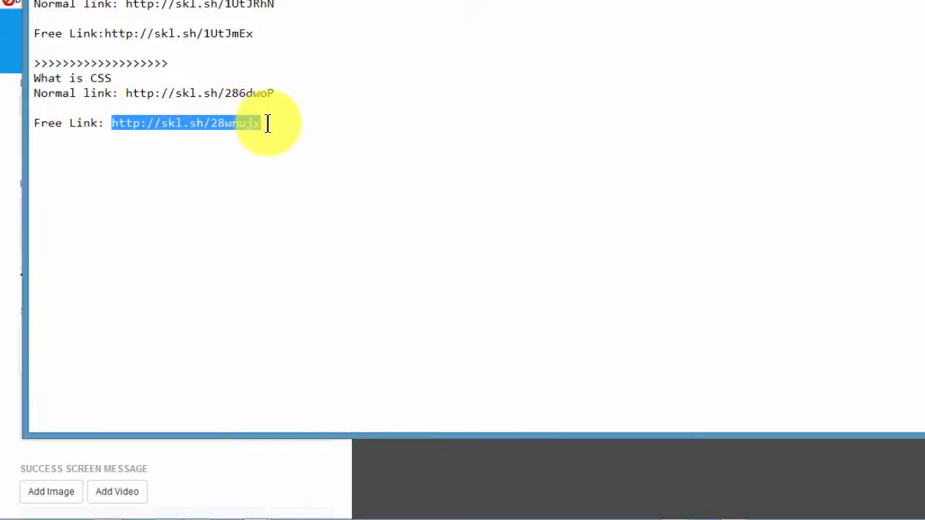
click(4, 382)
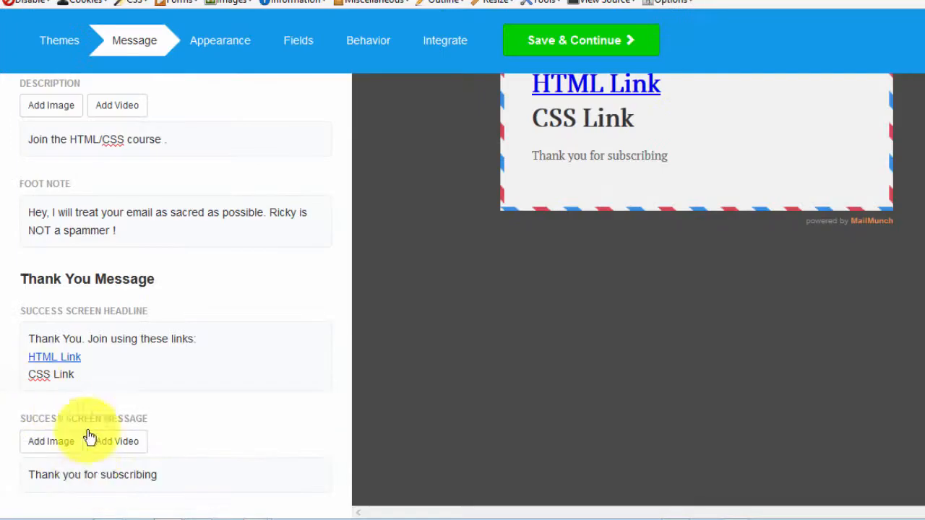
click(80, 374)
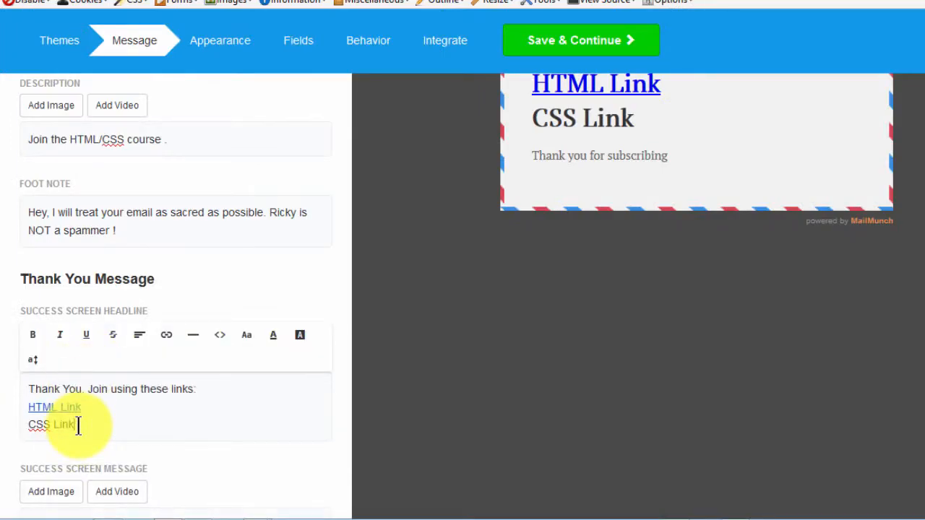
drag(78, 426, 27, 427)
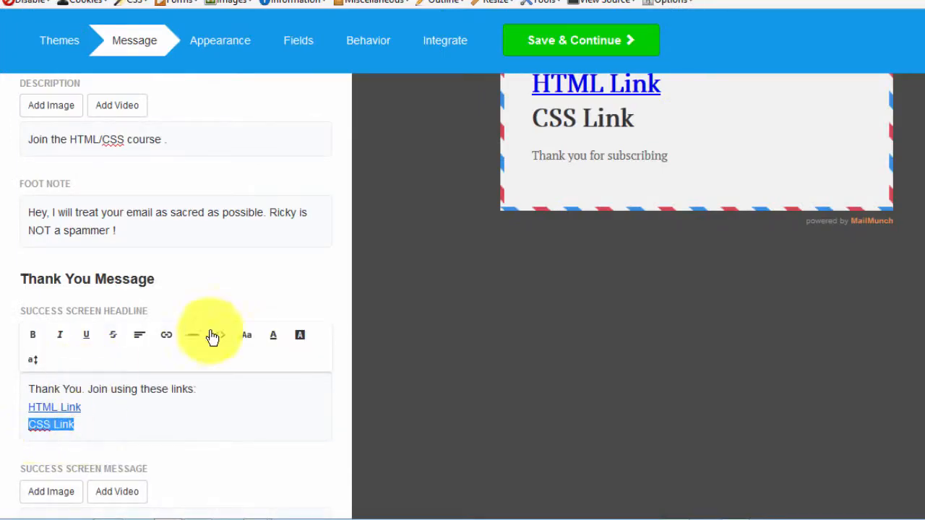
click(167, 336)
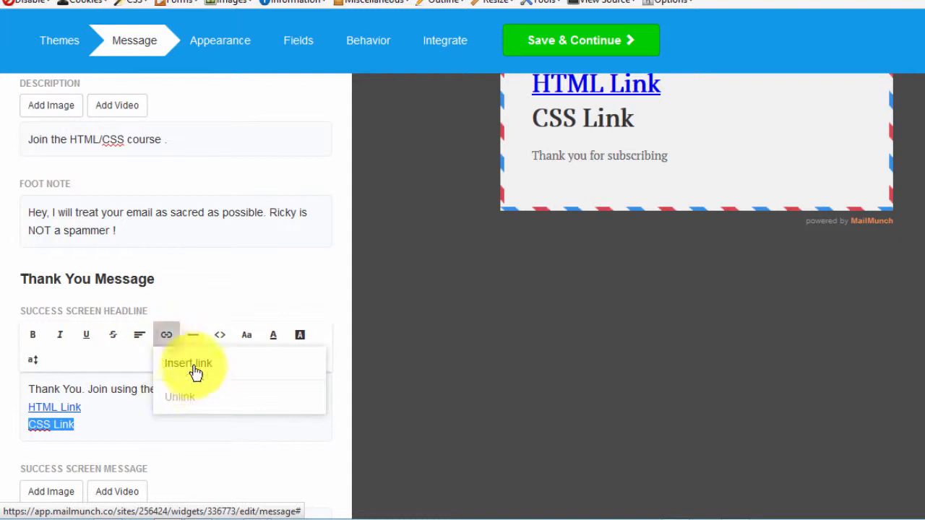
click(196, 390)
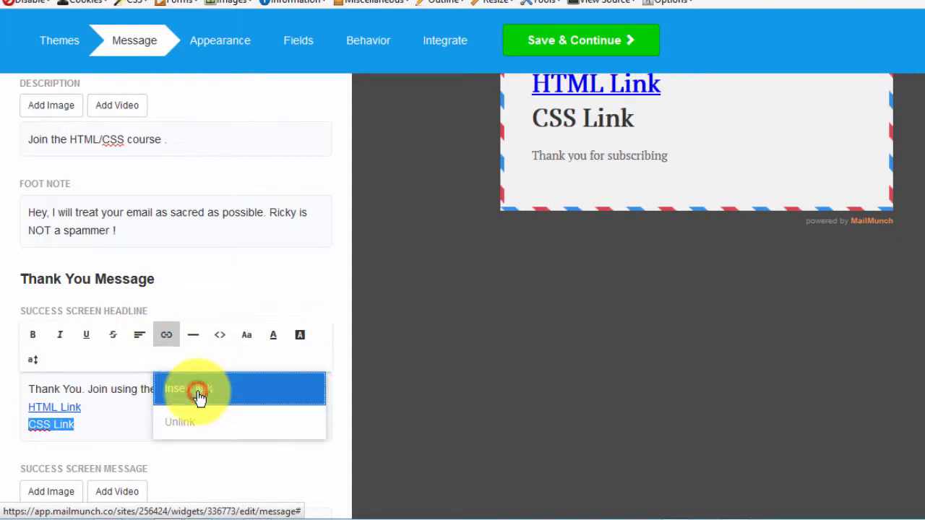
click(350, 237)
text(http://ski.sh/28wnujx)
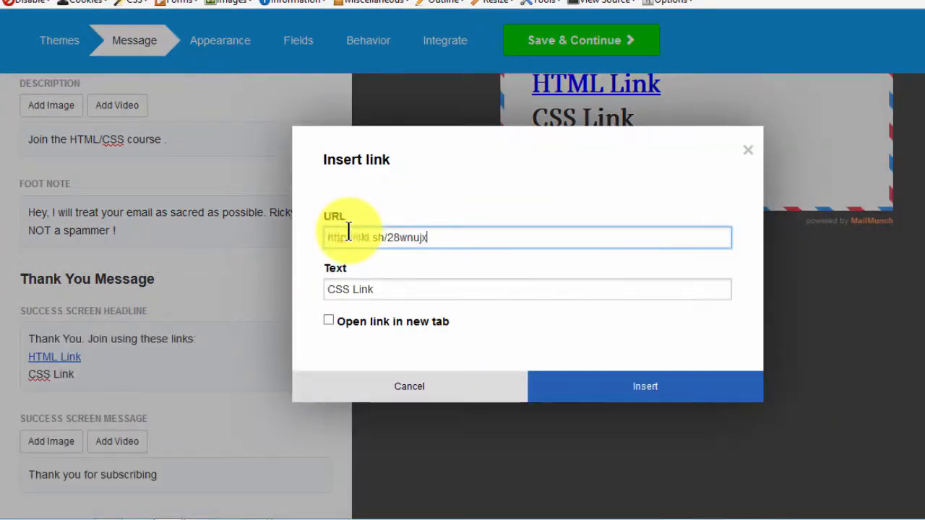
click(328, 319)
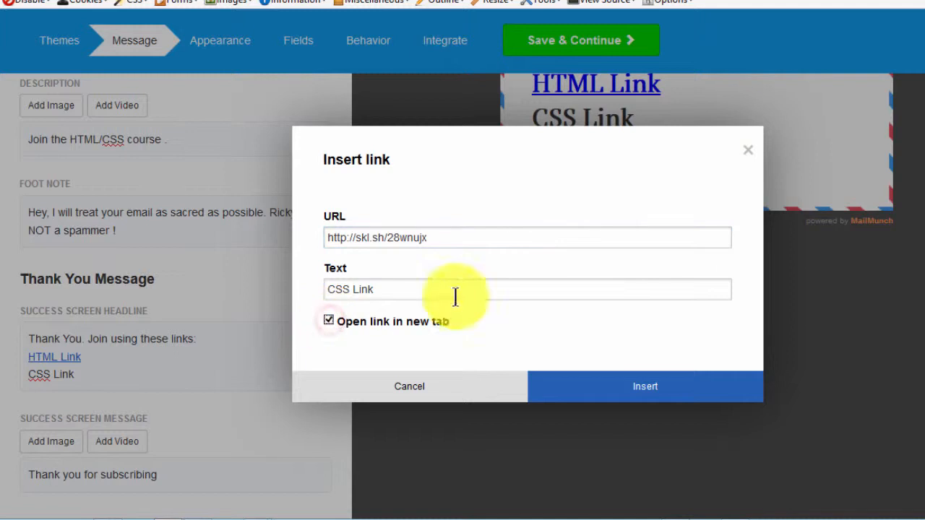
click(623, 390)
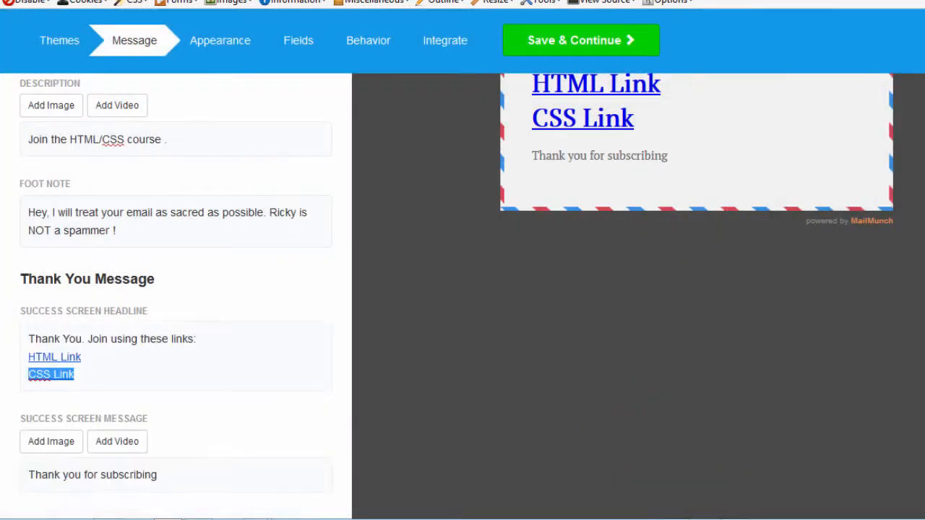
Replace the success screen message with "Thanks." and save the message settings to continue to the appearance settings
scroll(462, 289, up, 3)
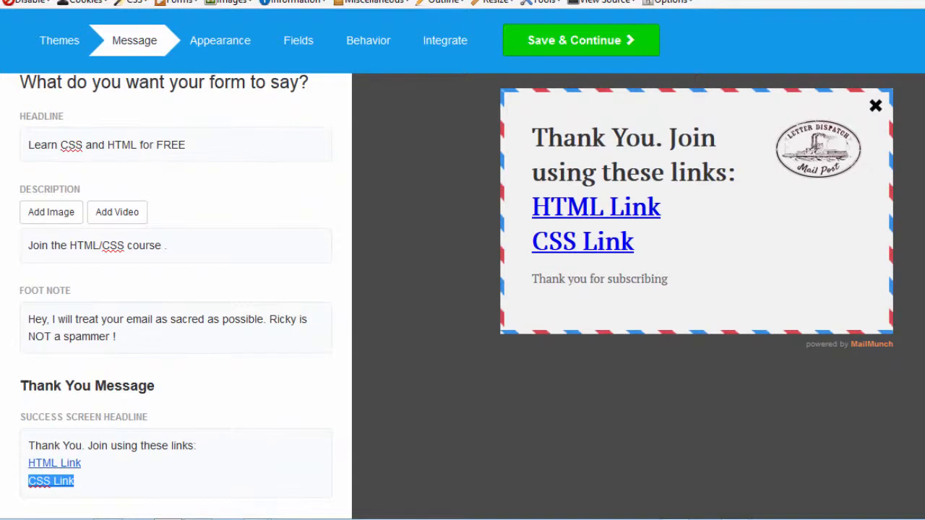
scroll(462, 289, down, 3)
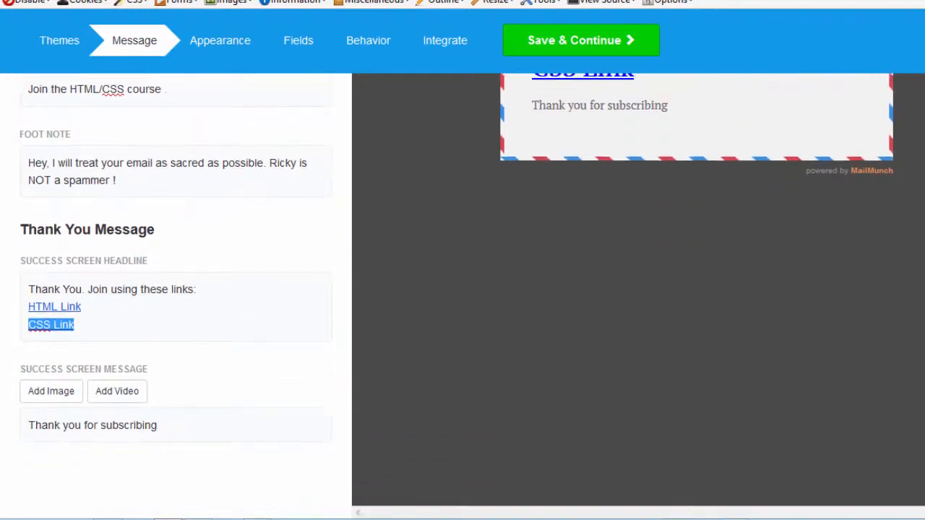
click(95, 424)
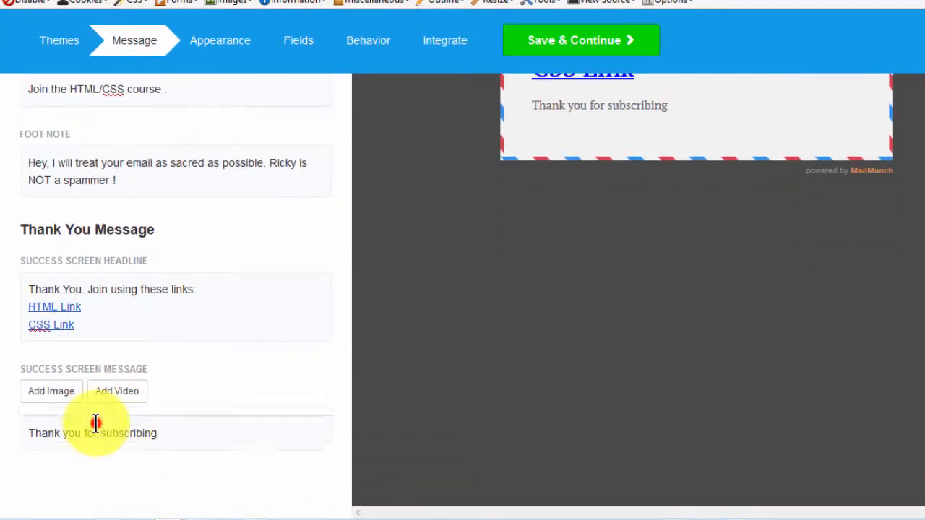
drag(63, 476, 159, 475)
key(BackSpace)
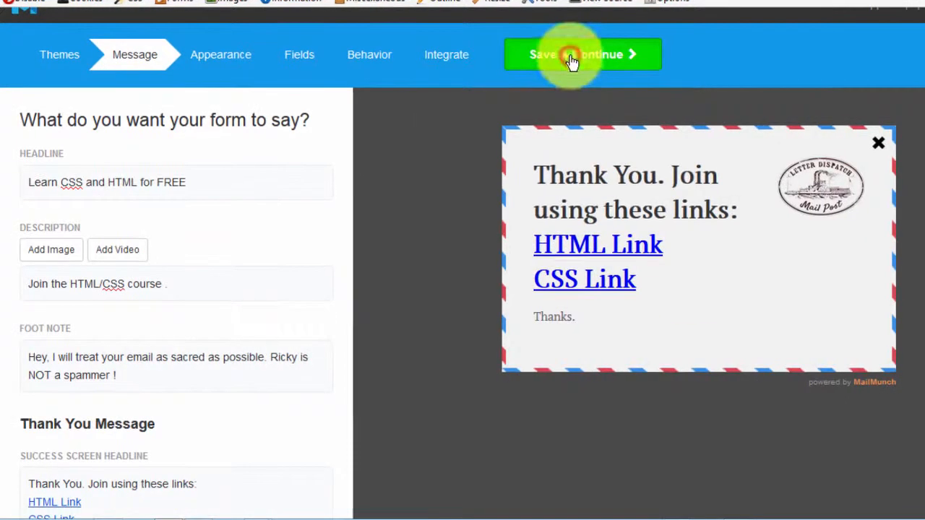
click(575, 58)
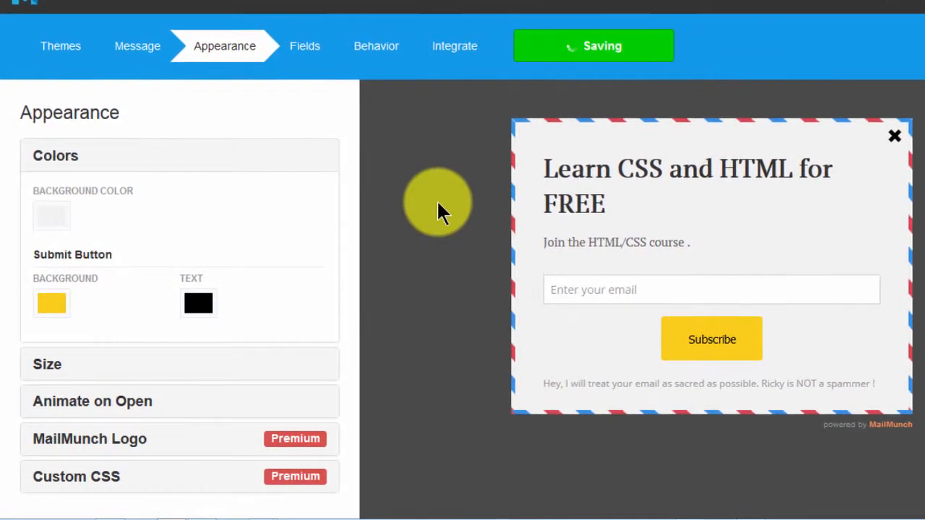
Set the submit button's background color to bright red, hex E62B0B
click(51, 248)
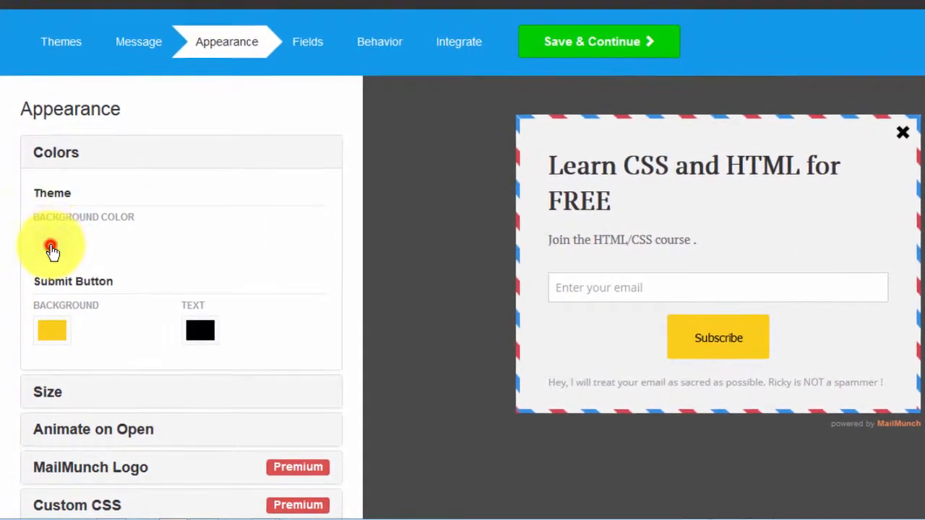
click(116, 238)
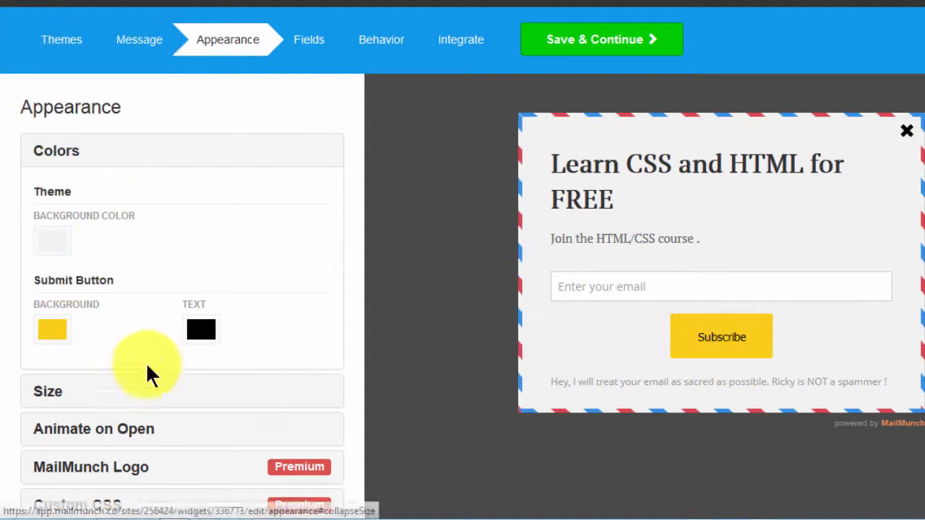
click(58, 332)
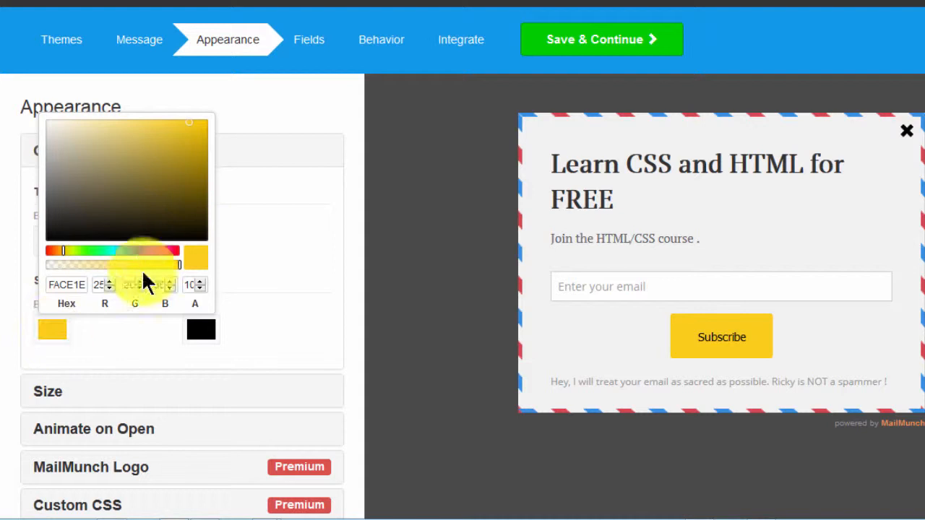
click(172, 252)
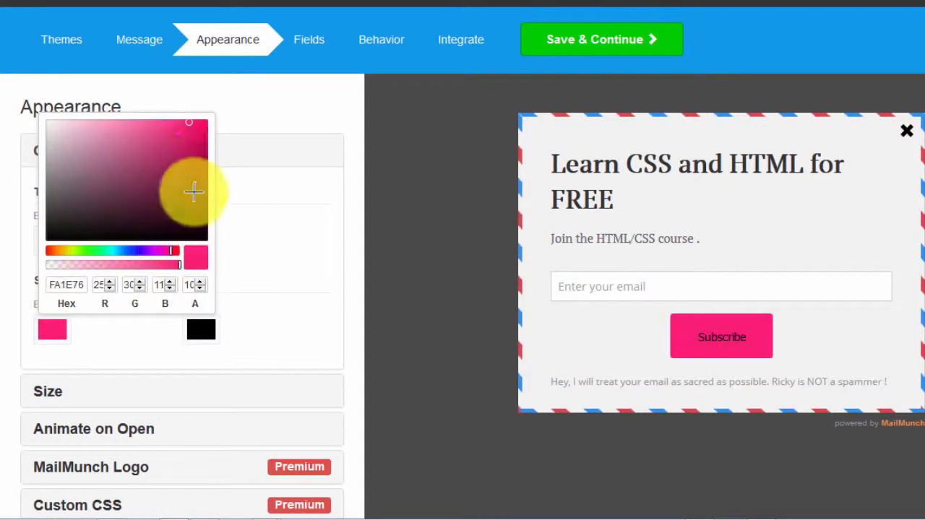
click(203, 159)
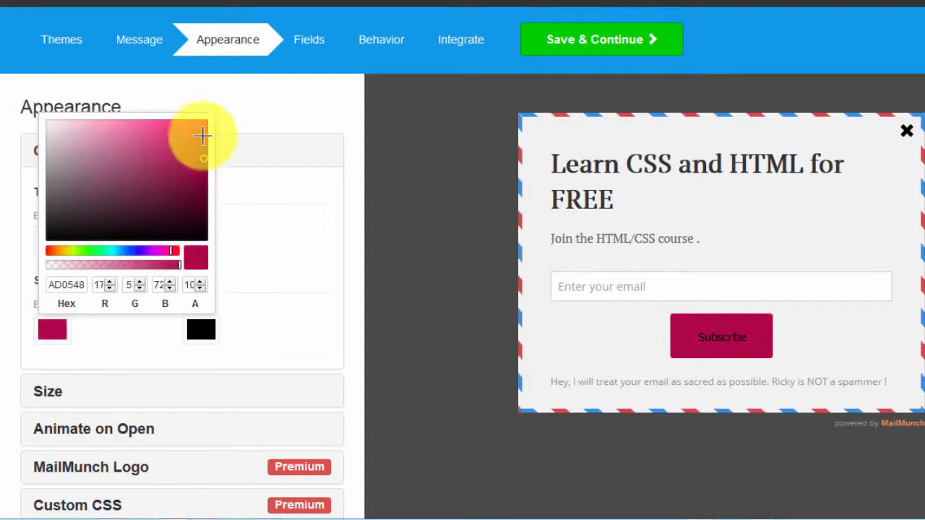
click(176, 168)
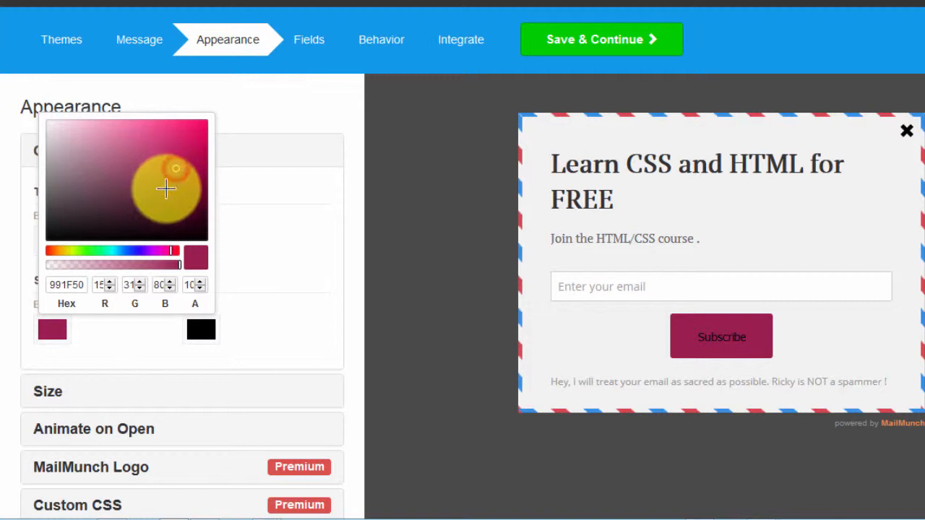
click(50, 251)
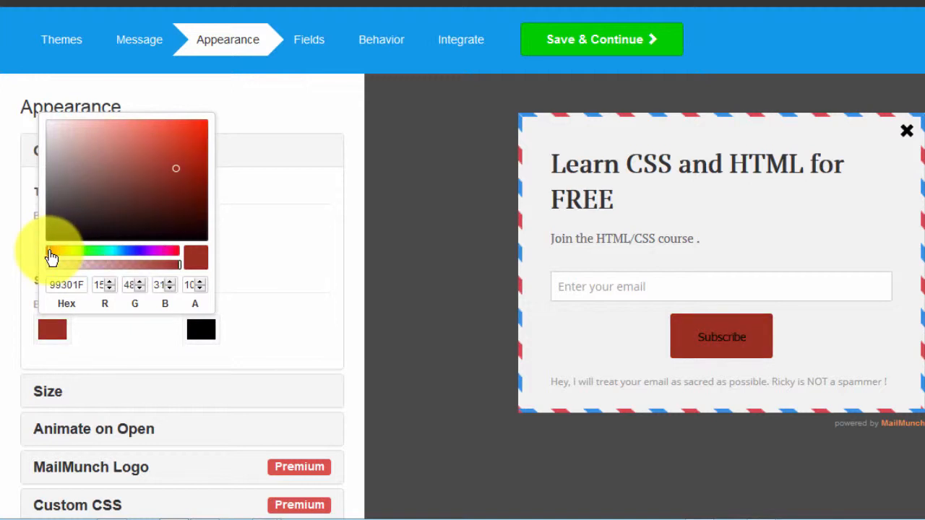
click(200, 129)
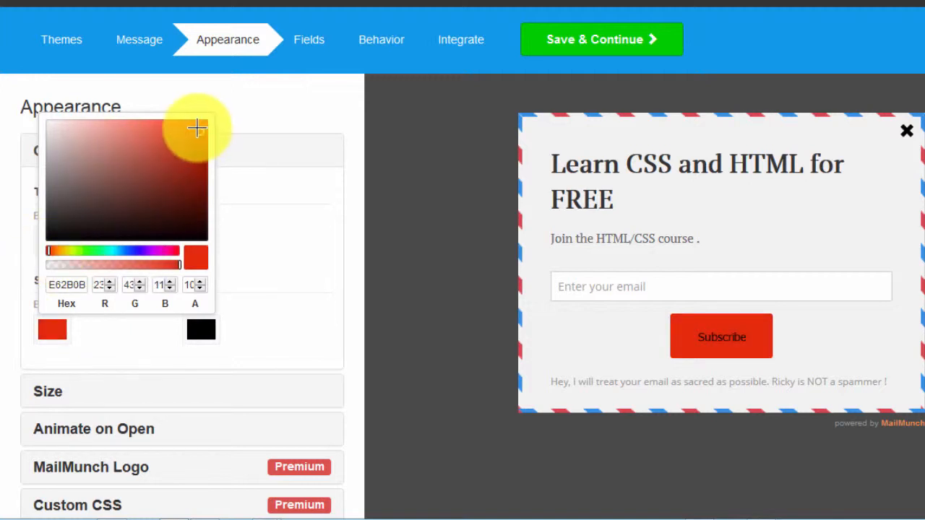
Set the submit button's text color to white, hex FFF
click(202, 330)
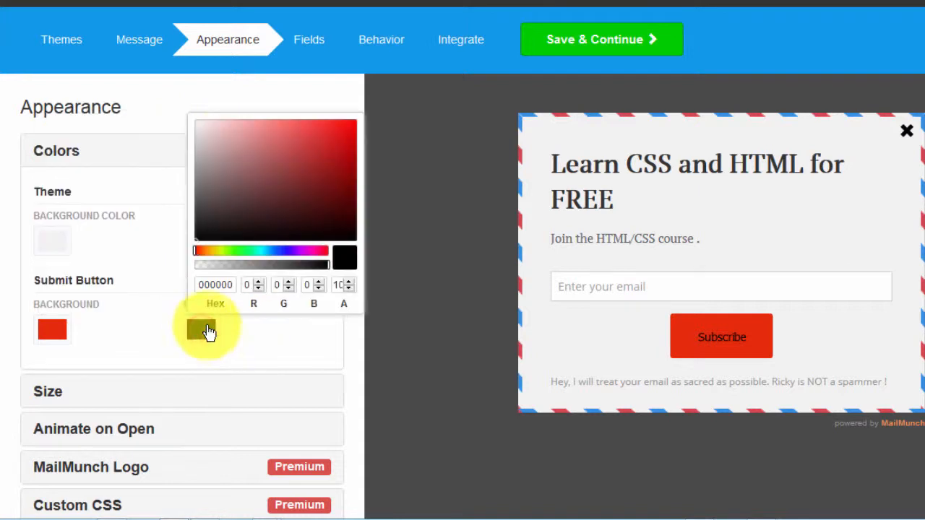
drag(228, 284, 167, 279)
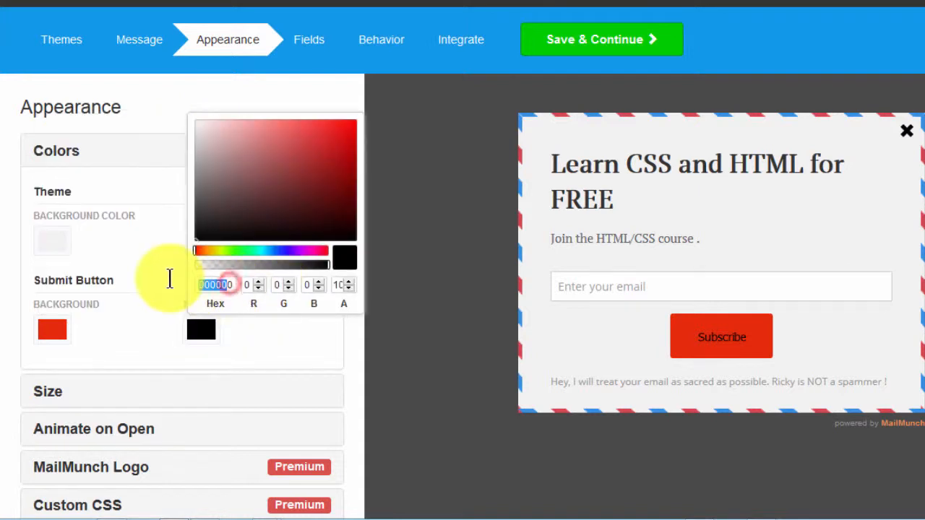
text(FFF)
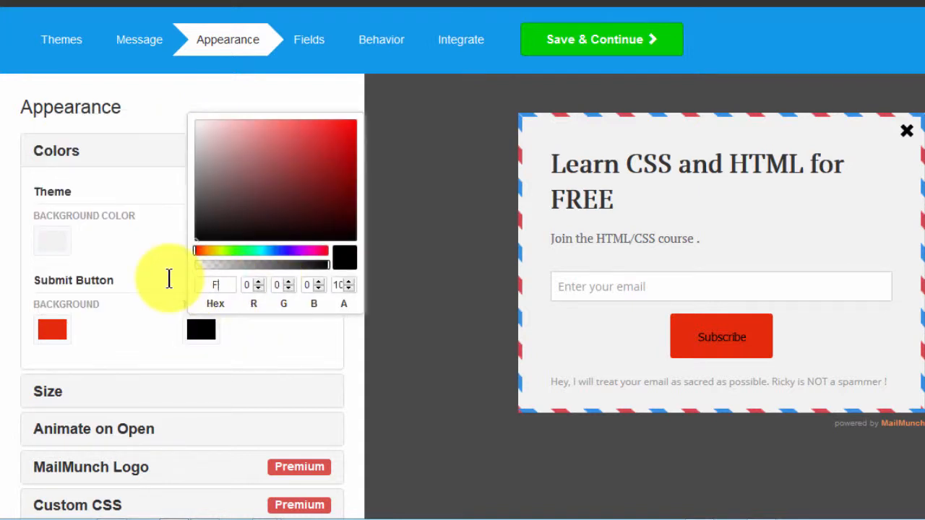
click(252, 332)
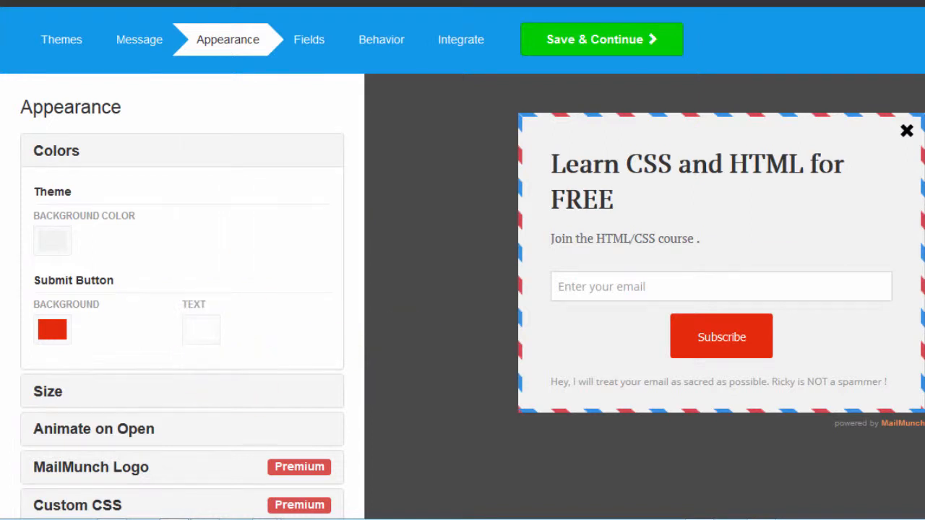
Examine the popup size settings and the list of available opening animations
scroll(463, 260, down, 2)
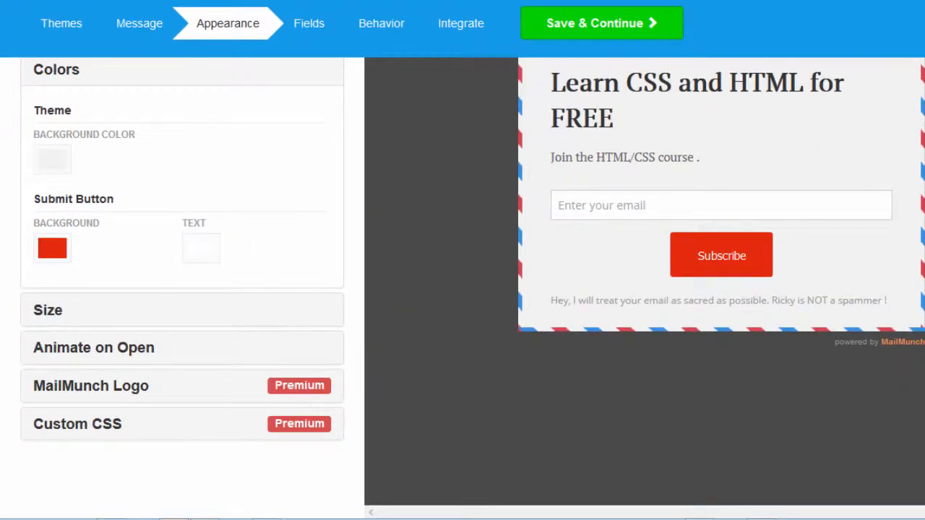
scroll(462, 289, up, 1)
scroll(462, 289, down, 1)
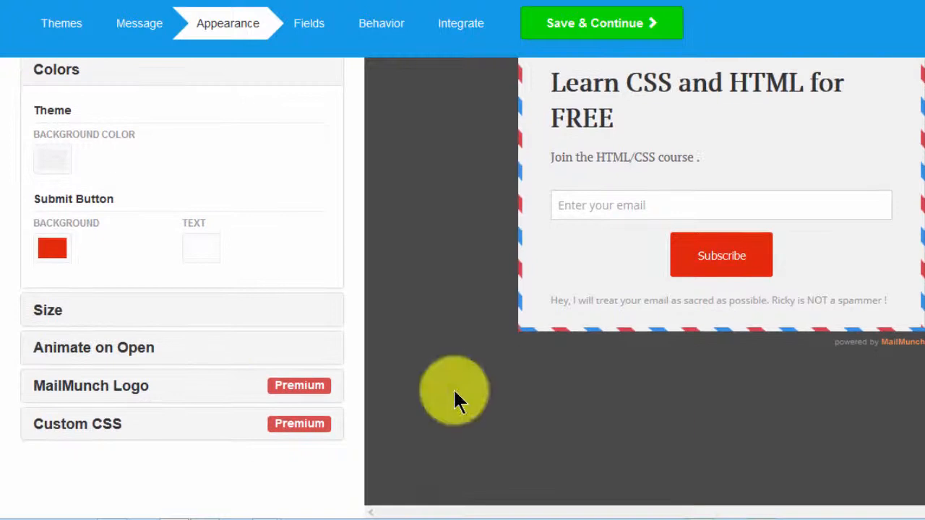
click(239, 314)
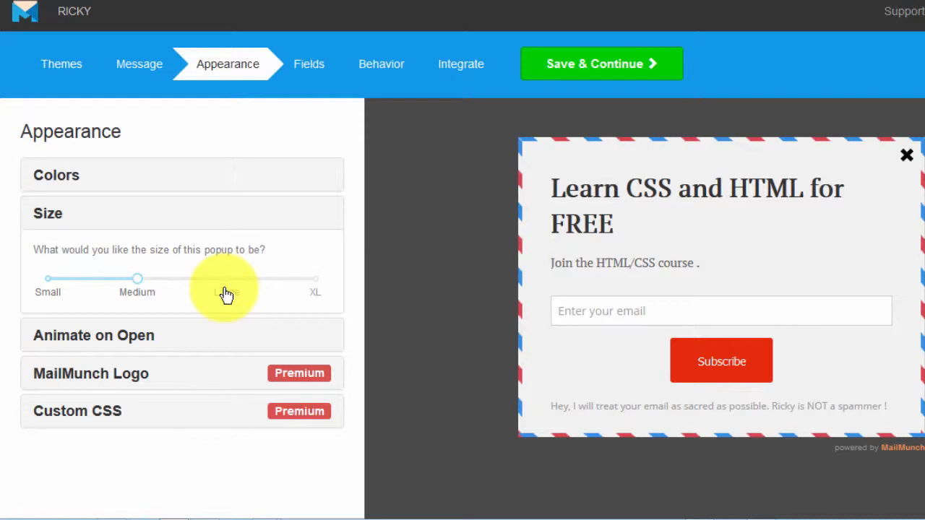
click(191, 343)
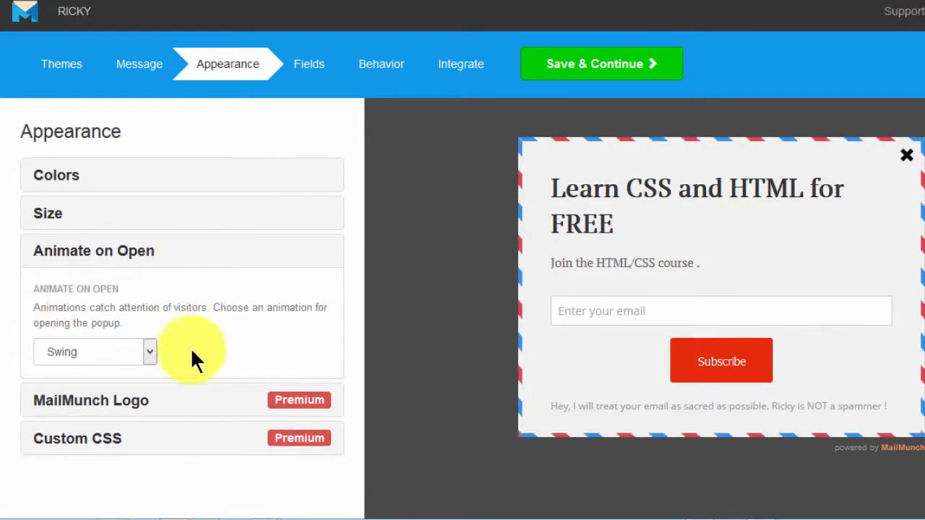
click(150, 352)
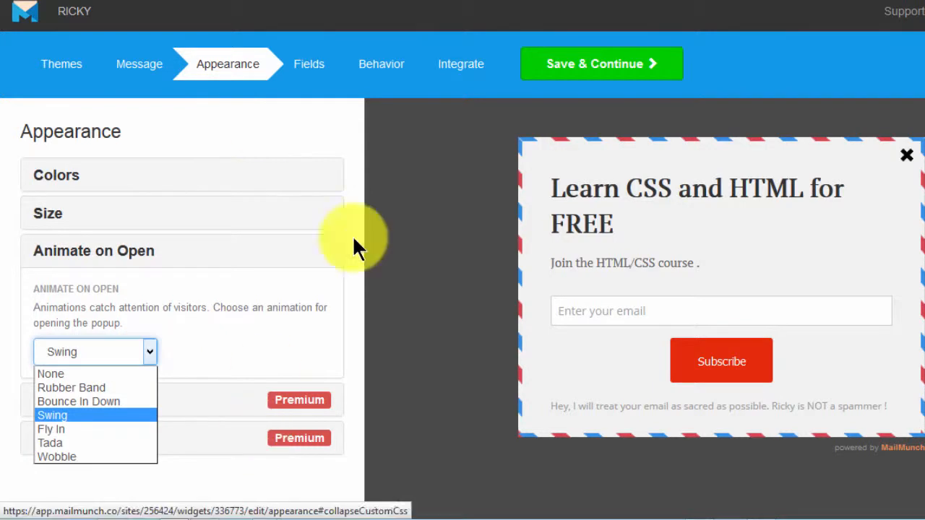
click(201, 347)
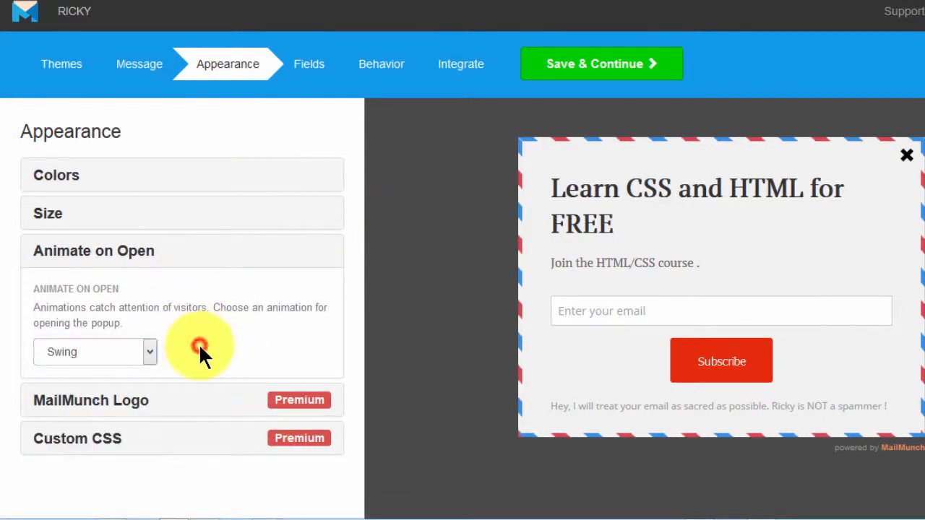
click(222, 253)
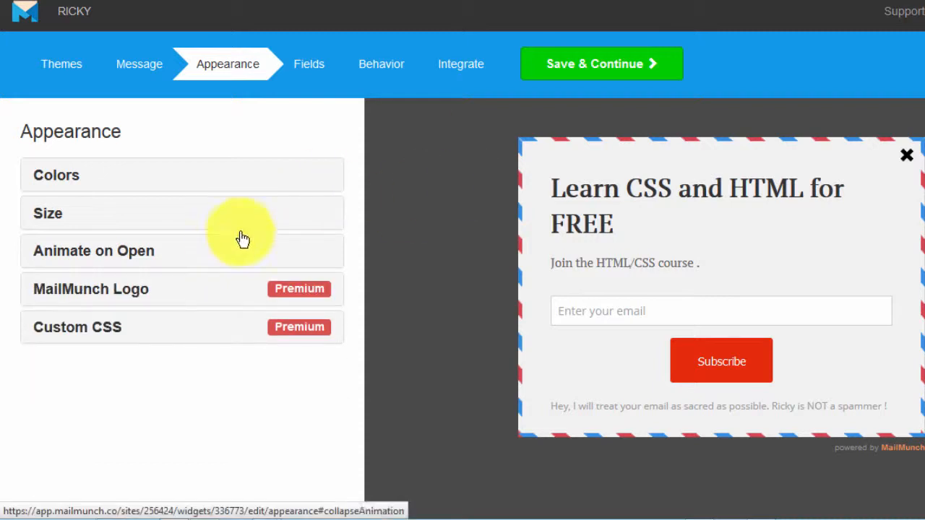
Save the appearance settings, continue to the form fields, and review the field types available to add
click(591, 67)
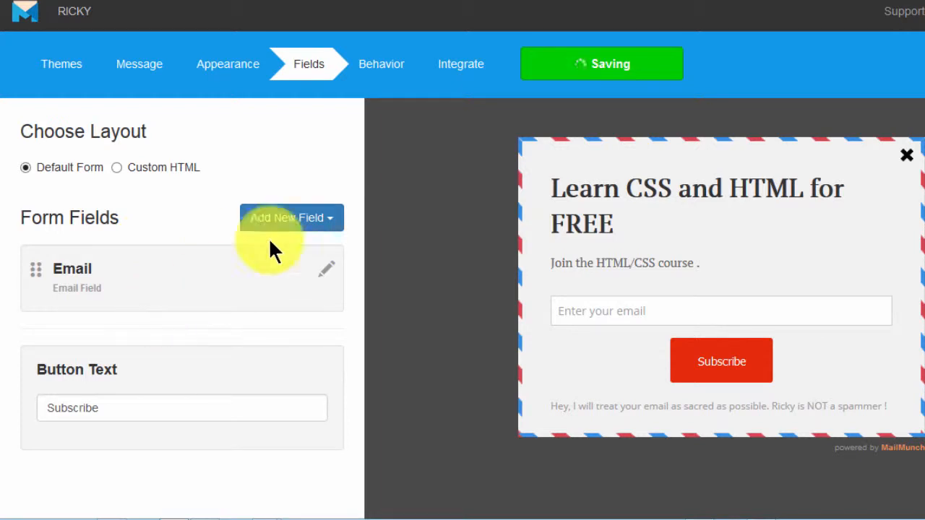
click(300, 218)
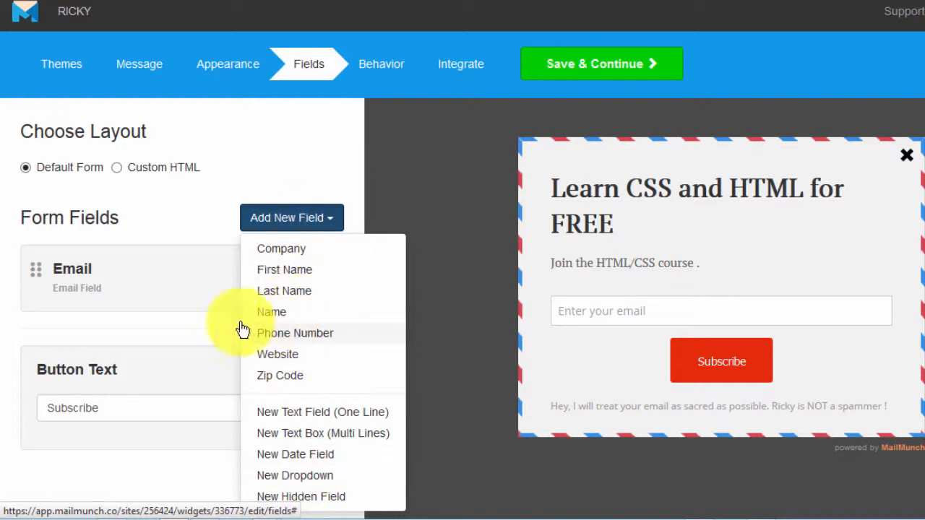
click(193, 216)
Change the submit button's text to Join Now, then save the form fields and continue to the behavior settings
click(108, 406)
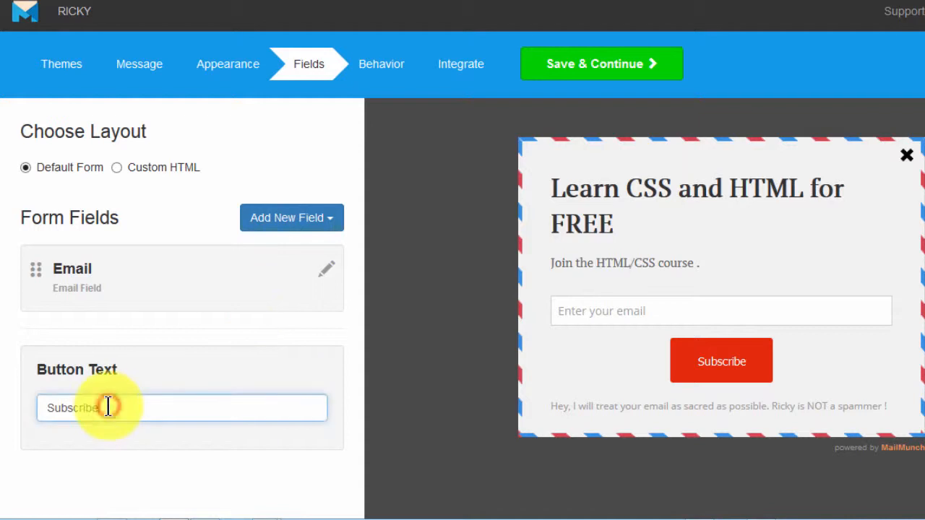
drag(108, 407, 3, 396)
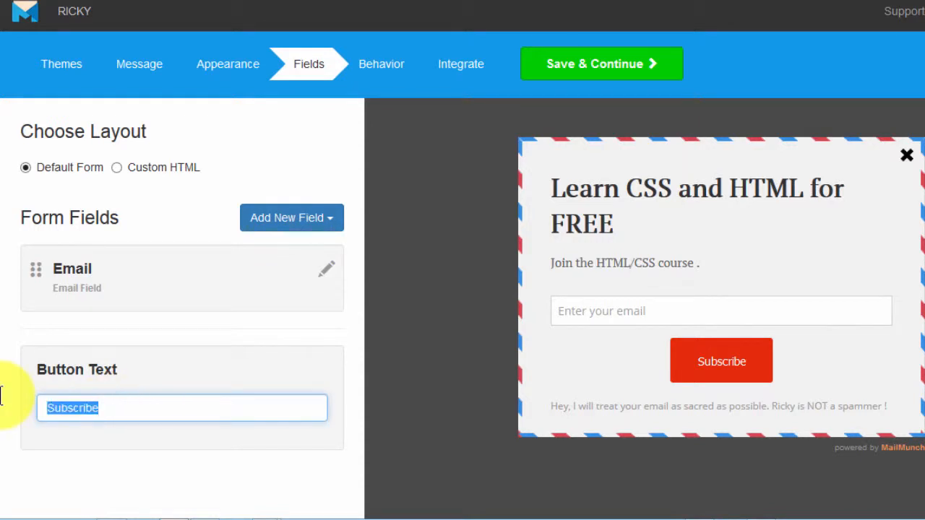
text(Jo)
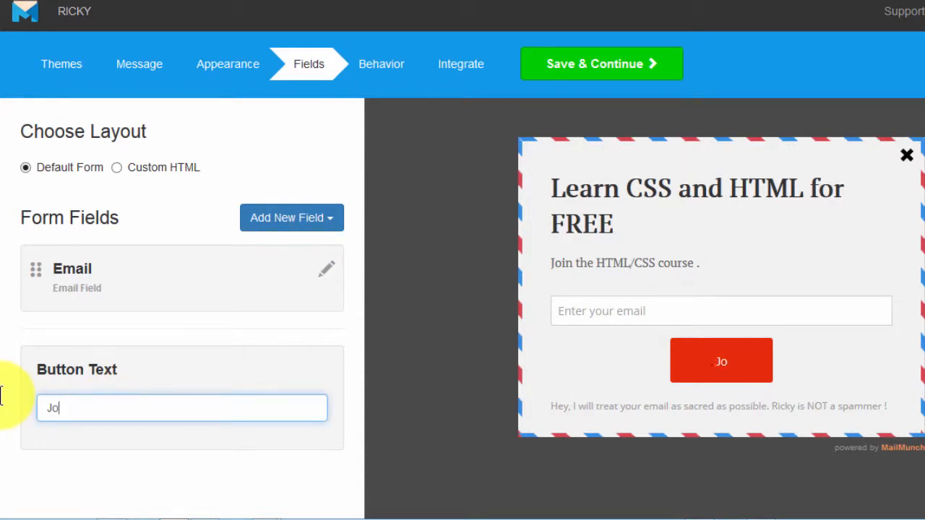
text(in Now)
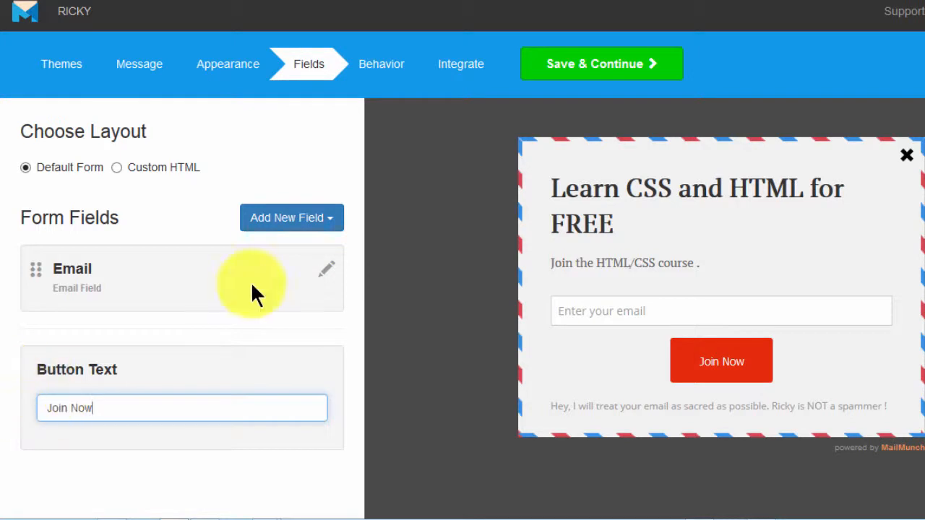
click(618, 66)
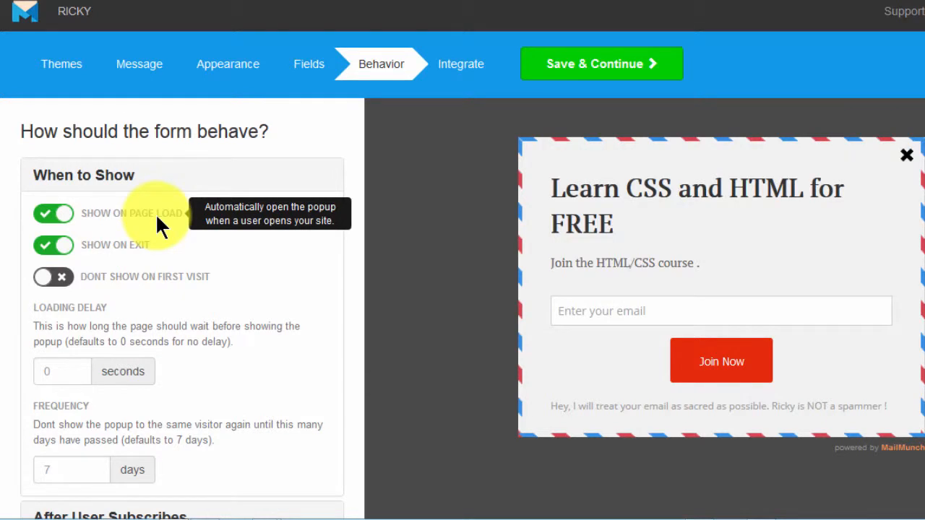
Try the option that hides the popup on a visitor's first visit, switching it on and back off
mouse_move(94, 241)
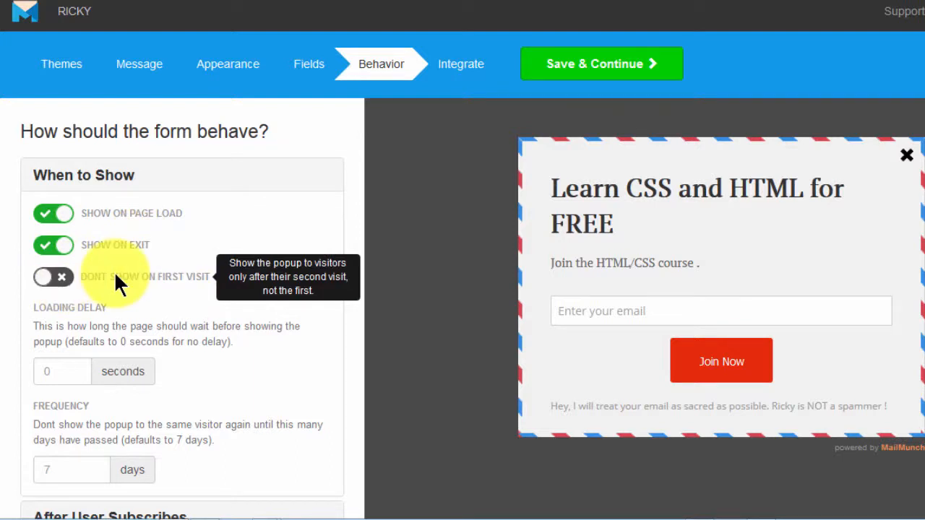
click(63, 279)
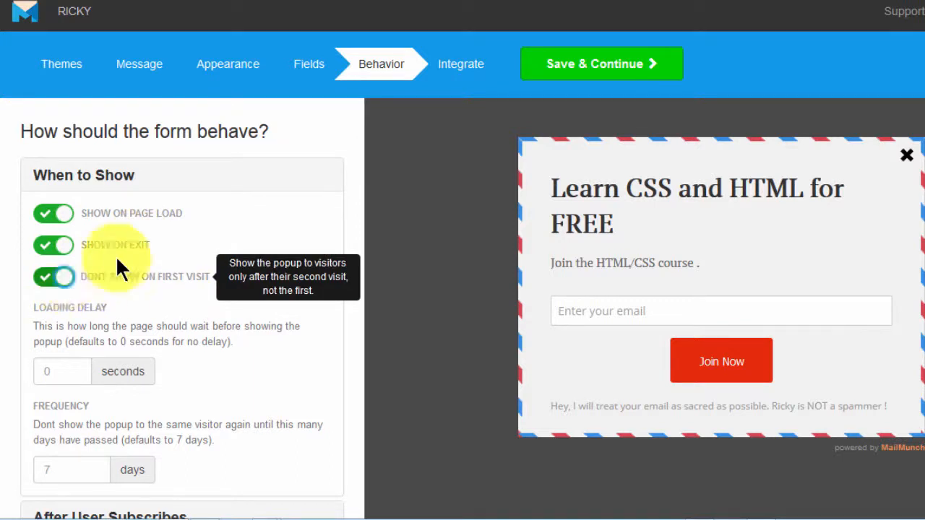
click(66, 280)
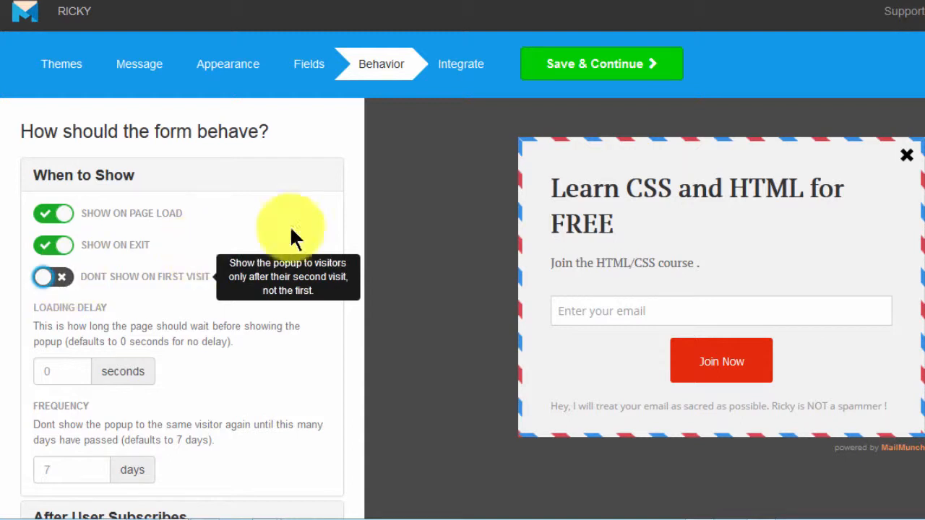
Set the popup's loading delay to 1 second
scroll(462, 289, down, 3)
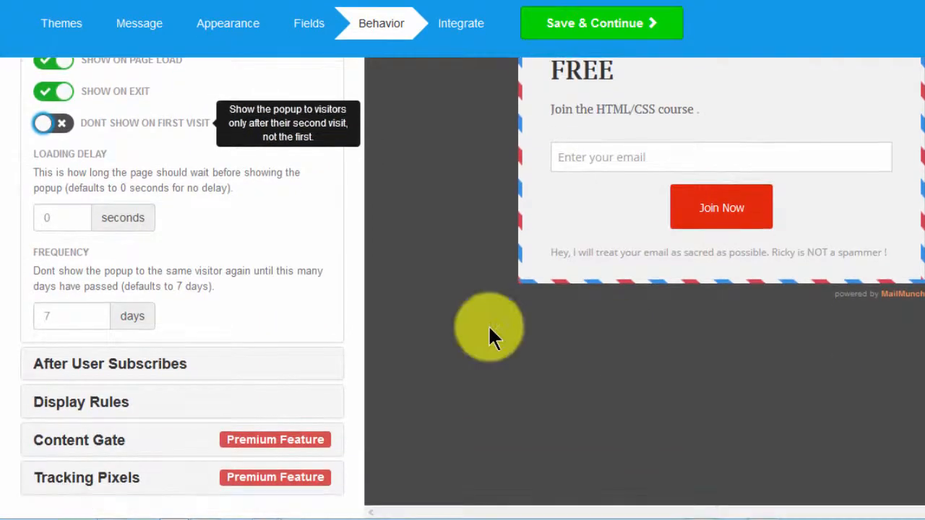
click(58, 215)
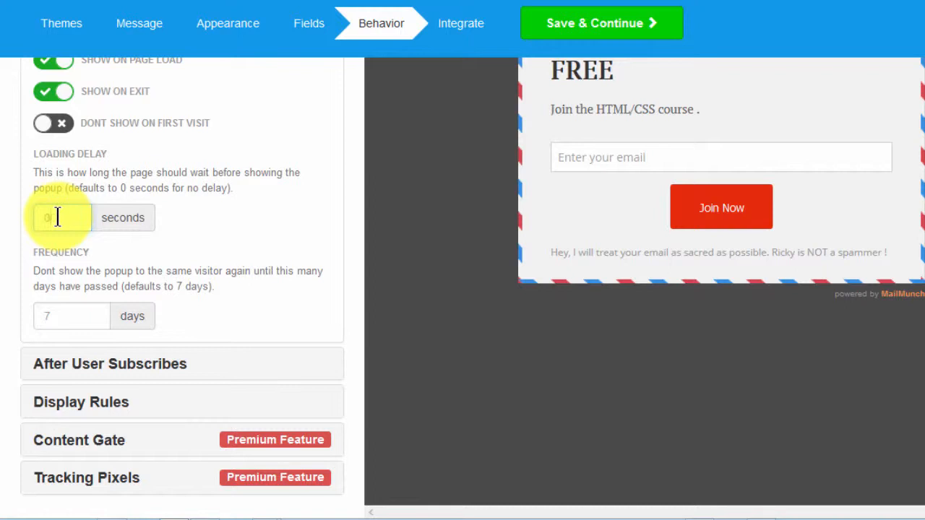
key(BackSpace)
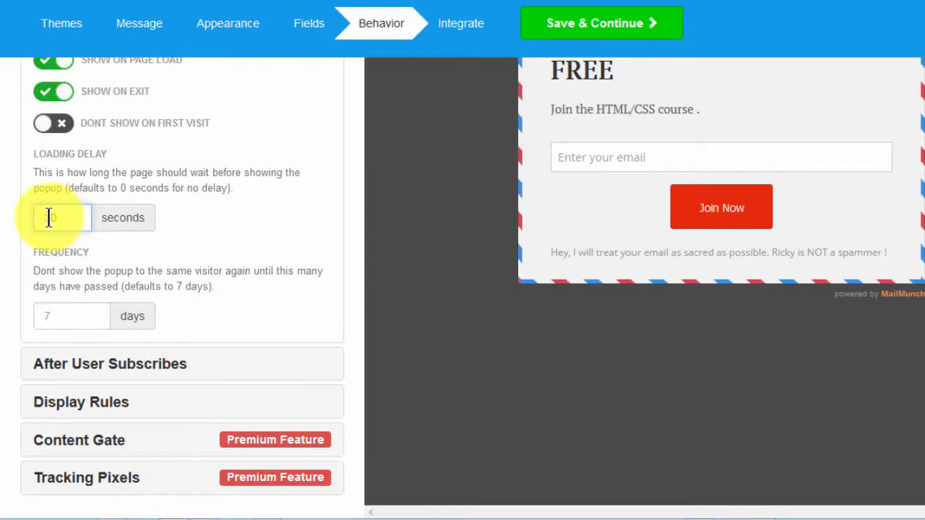
drag(50, 218, 40, 217)
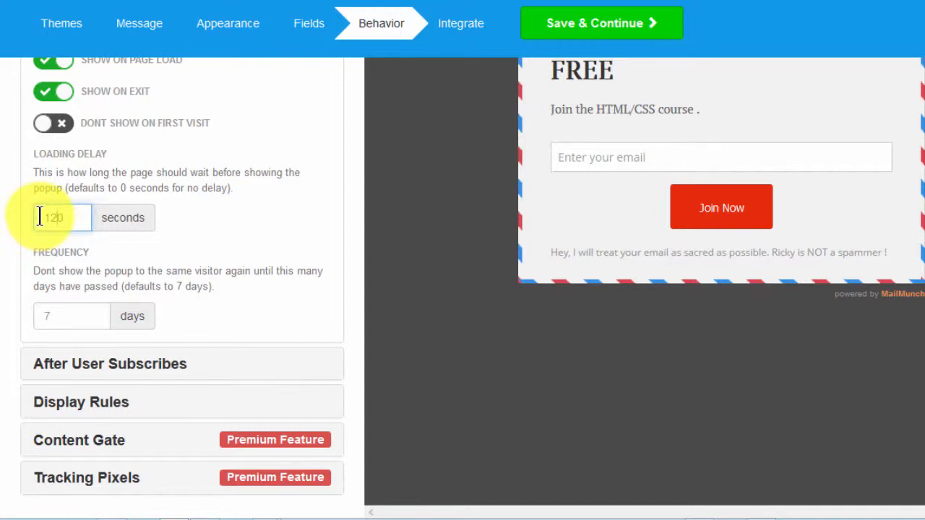
drag(66, 217, 36, 217)
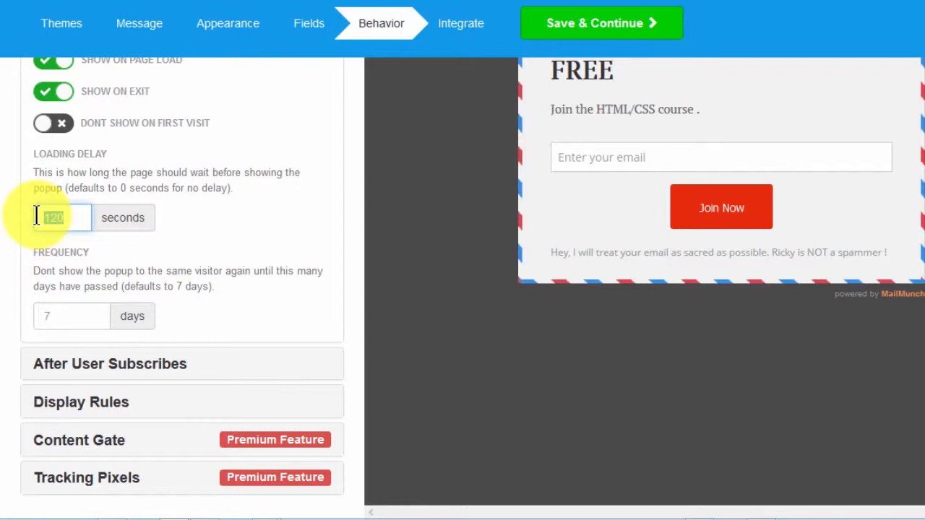
click(176, 244)
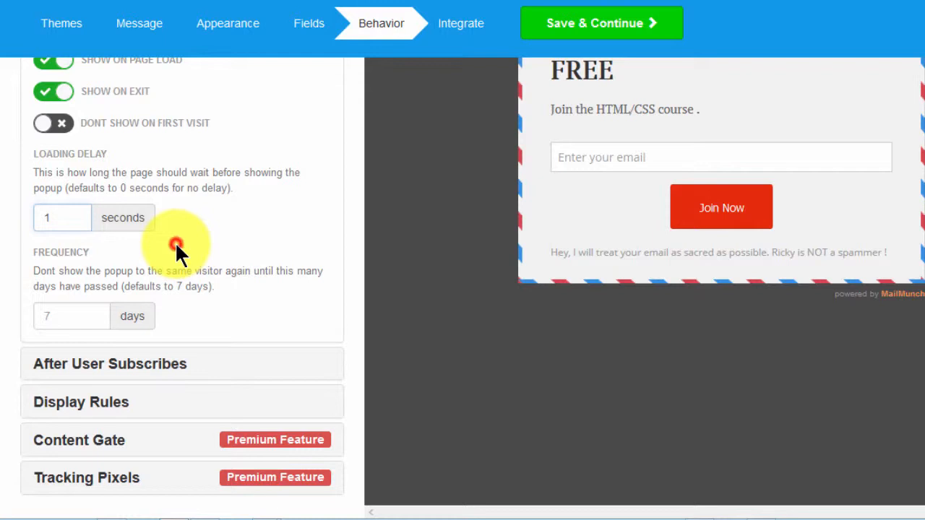
Set the frequency so the popup is not shown again to the same visitor for 3 days
click(55, 314)
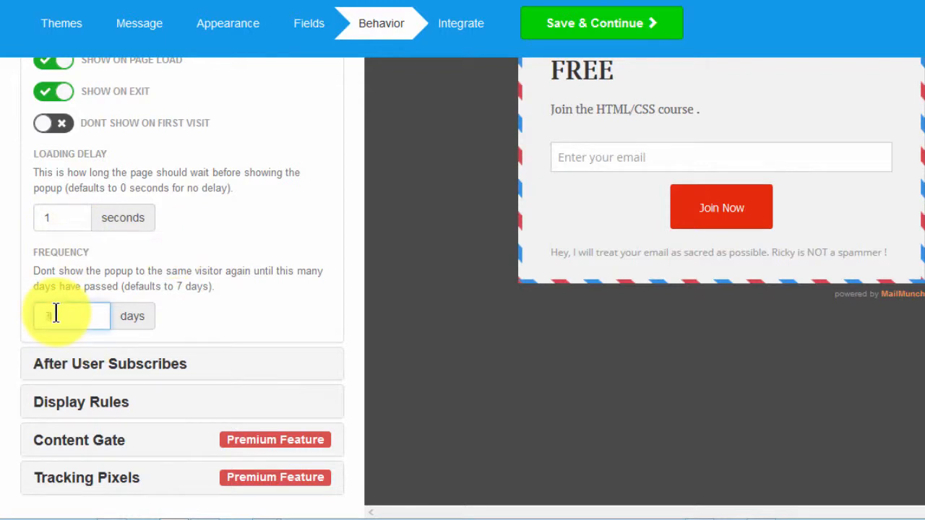
text(3)
click(257, 322)
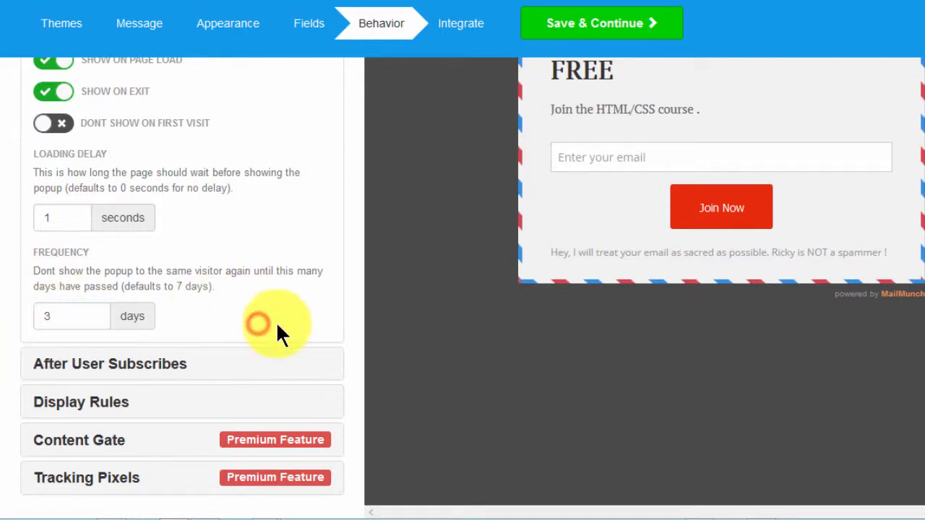
Examine the after-subscription settings for the subscriber list, the optional redirect URL and the notification frequency
click(201, 373)
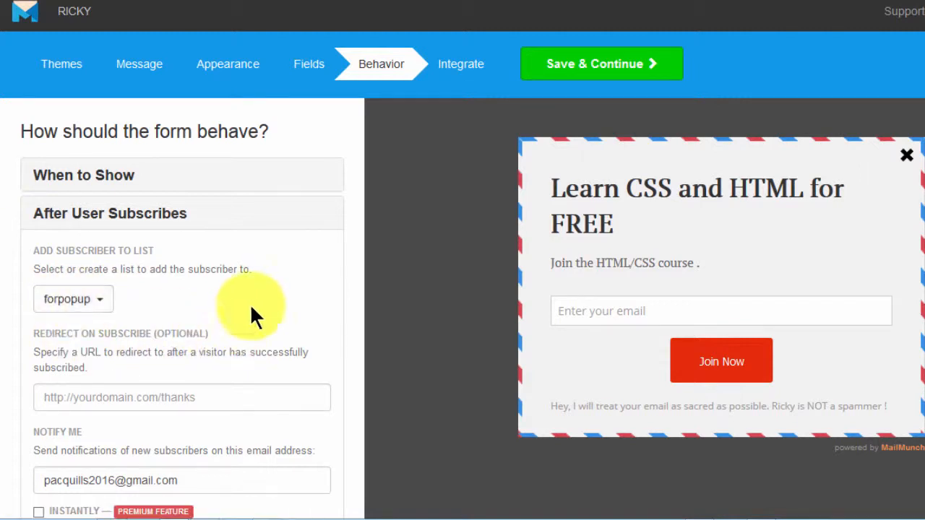
click(81, 396)
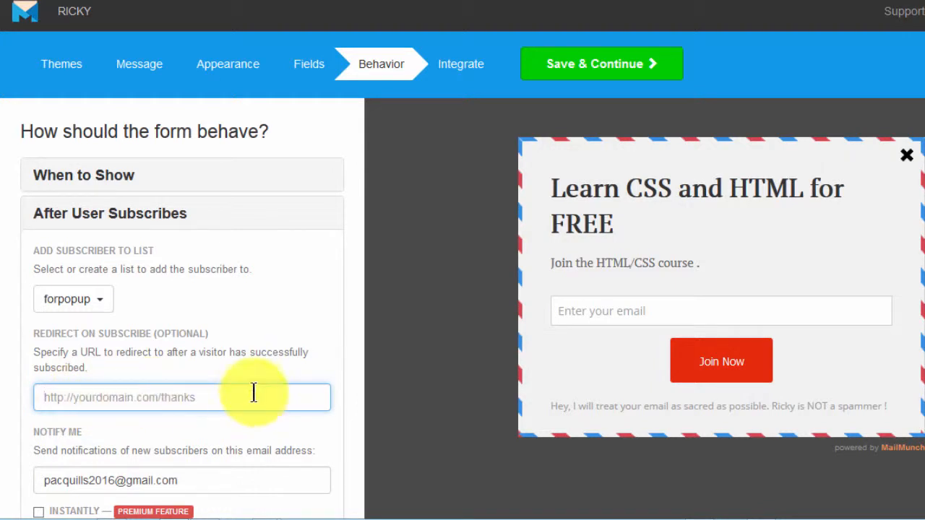
click(701, 362)
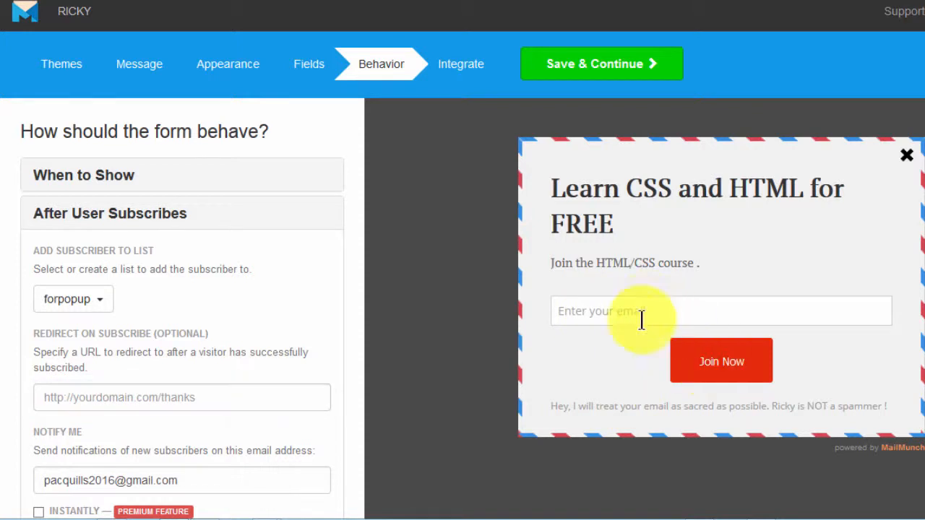
click(152, 398)
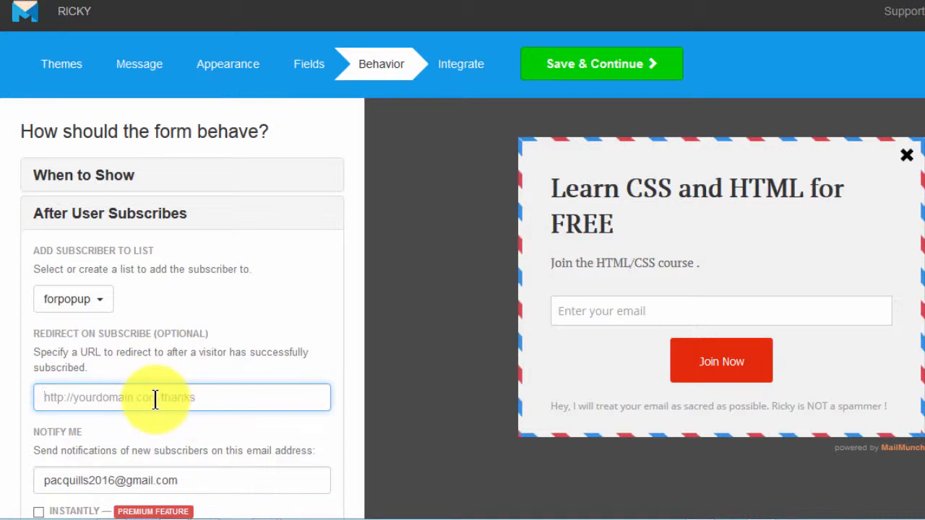
click(221, 396)
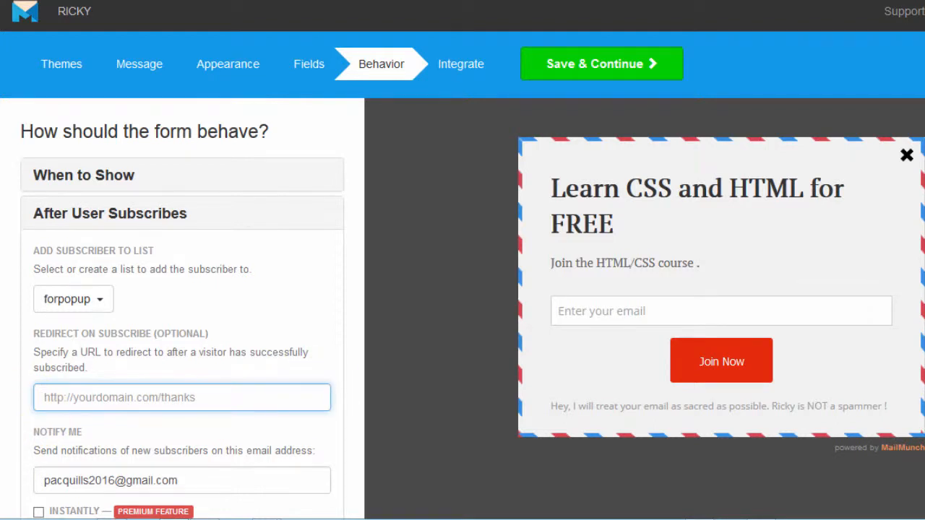
scroll(463, 289, down, 3)
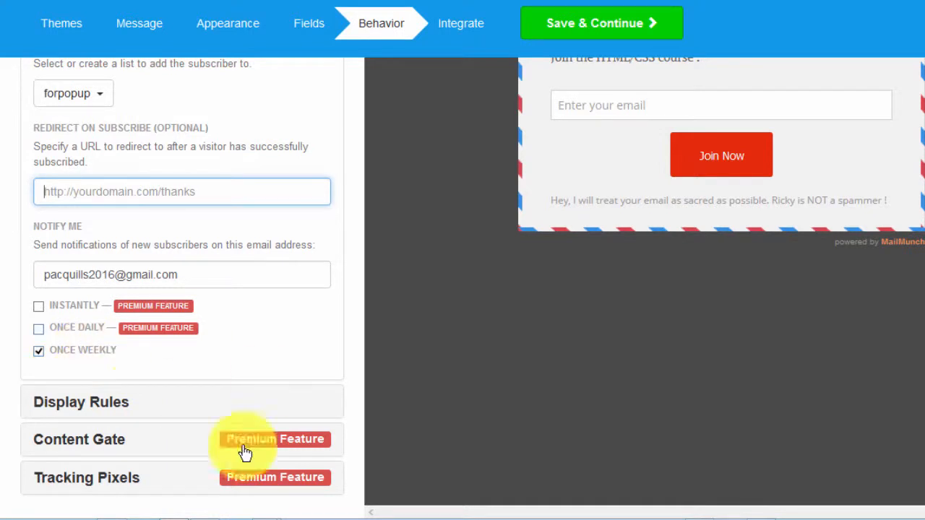
scroll(147, 406, up, 2)
Add a display rule that keeps the popup from showing on URLs containing /cart
click(147, 406)
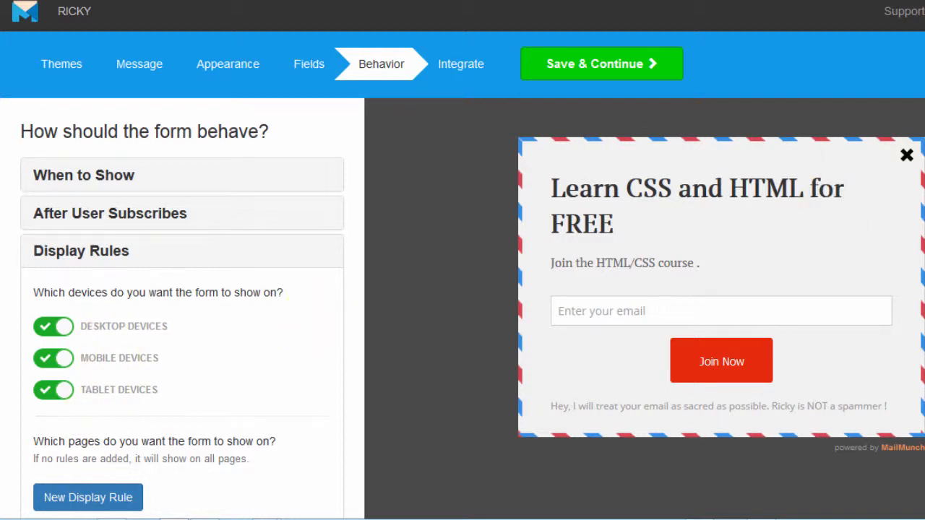
scroll(462, 289, down, 2)
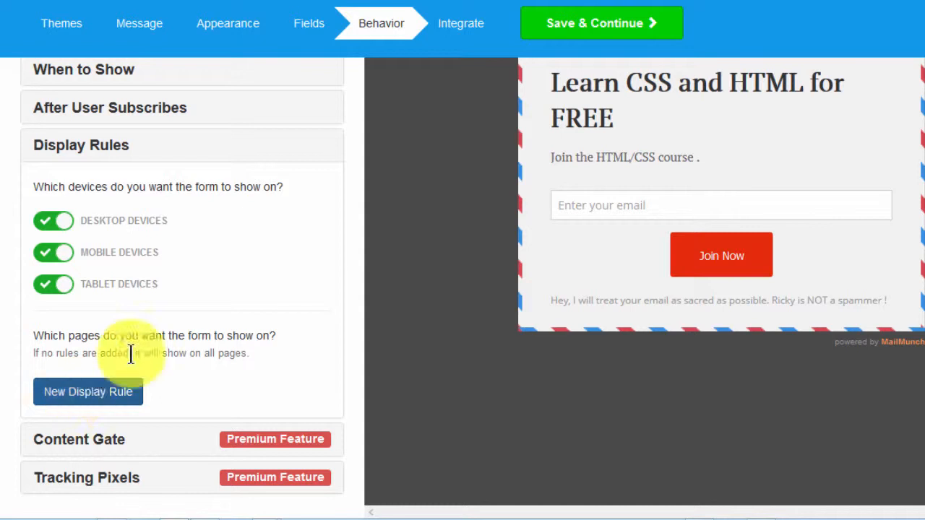
click(90, 393)
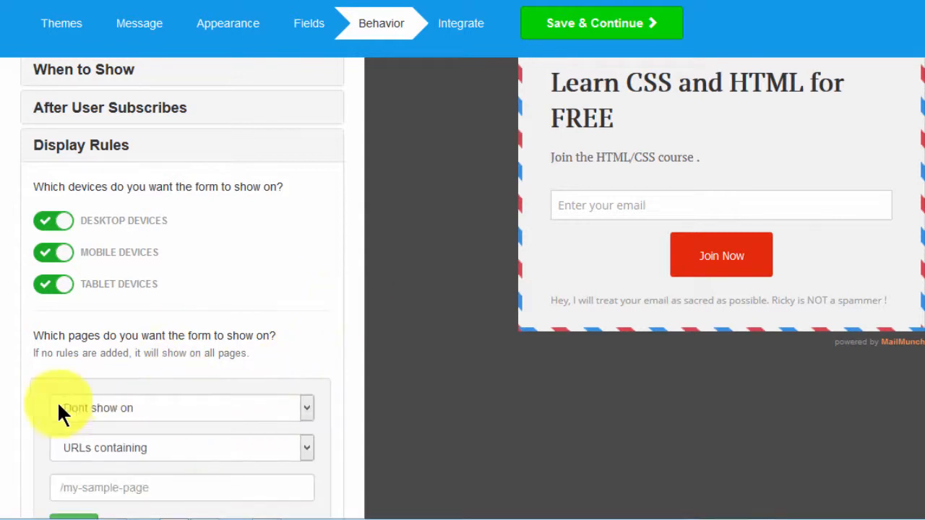
click(154, 489)
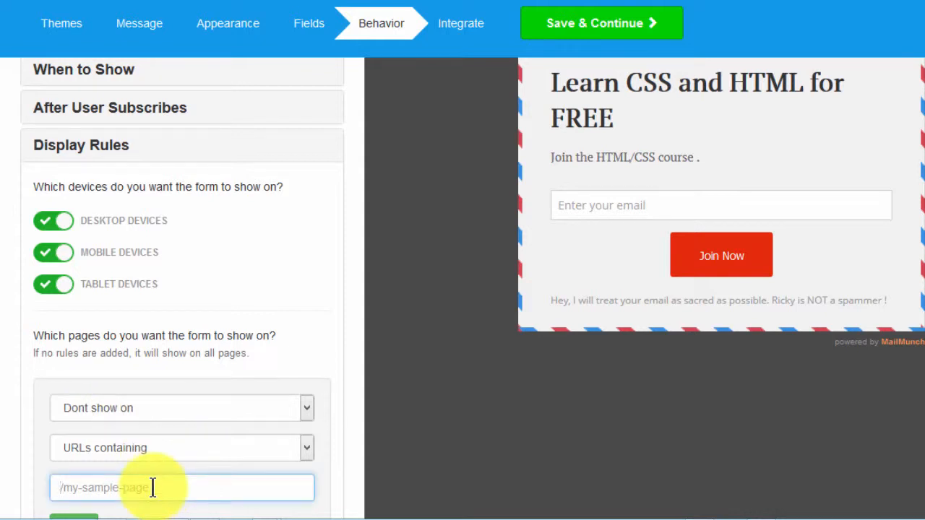
text(/cart)
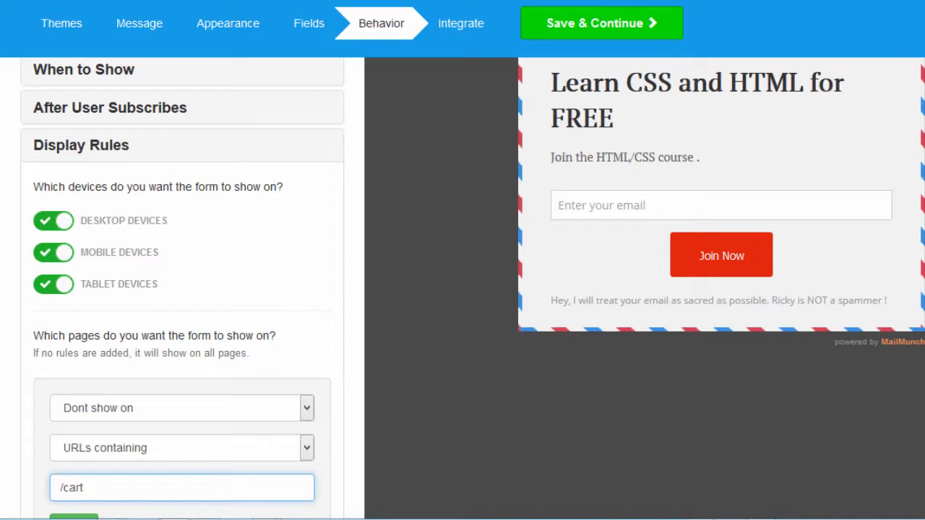
scroll(381, 423, down, 3)
click(76, 362)
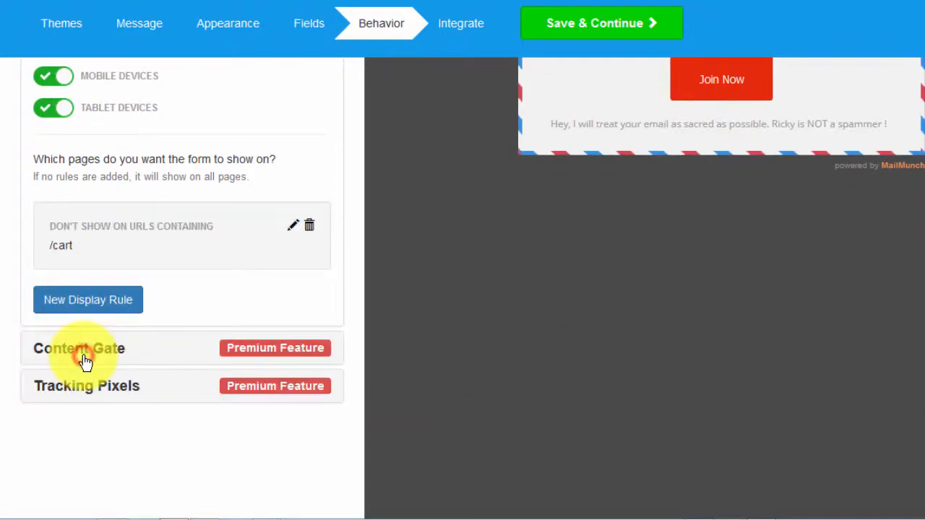
Add a second display rule that keeps the popup from showing on URLs containing /shop
scroll(85, 362, up, 2)
click(101, 403)
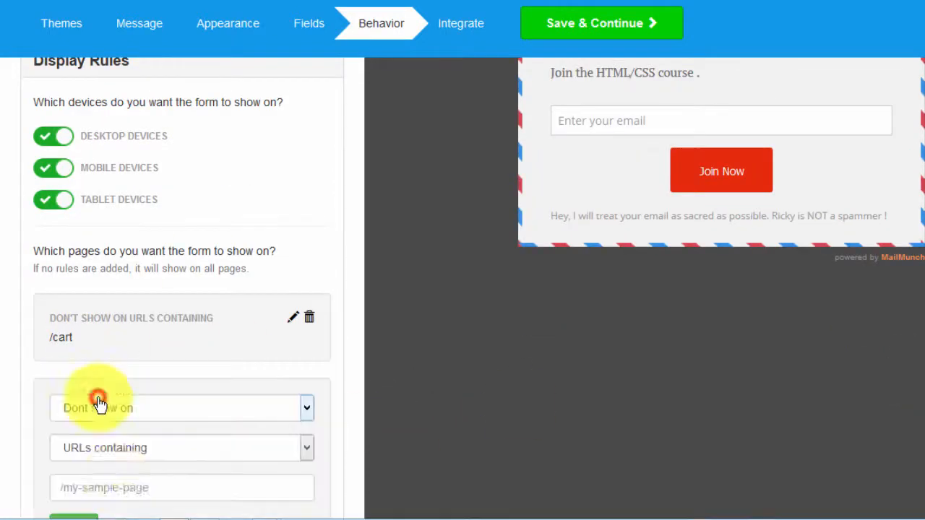
click(94, 489)
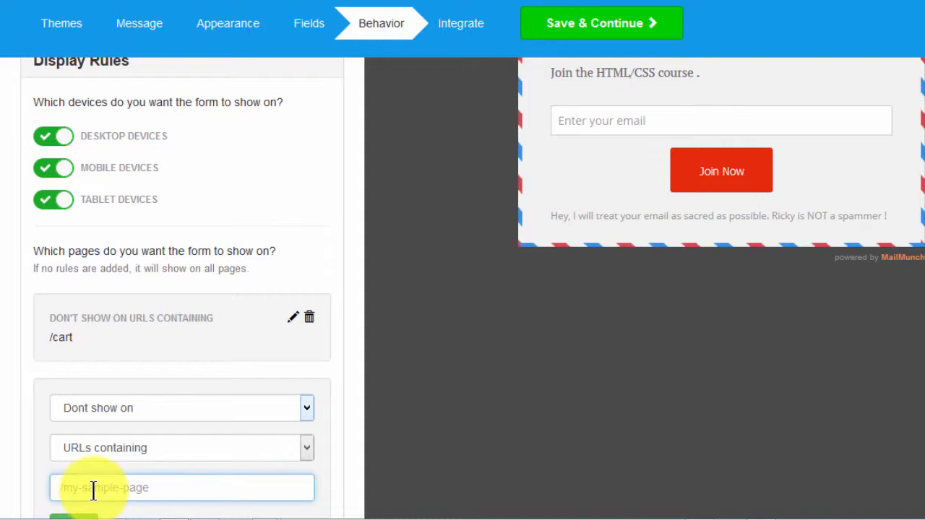
text(/shop)
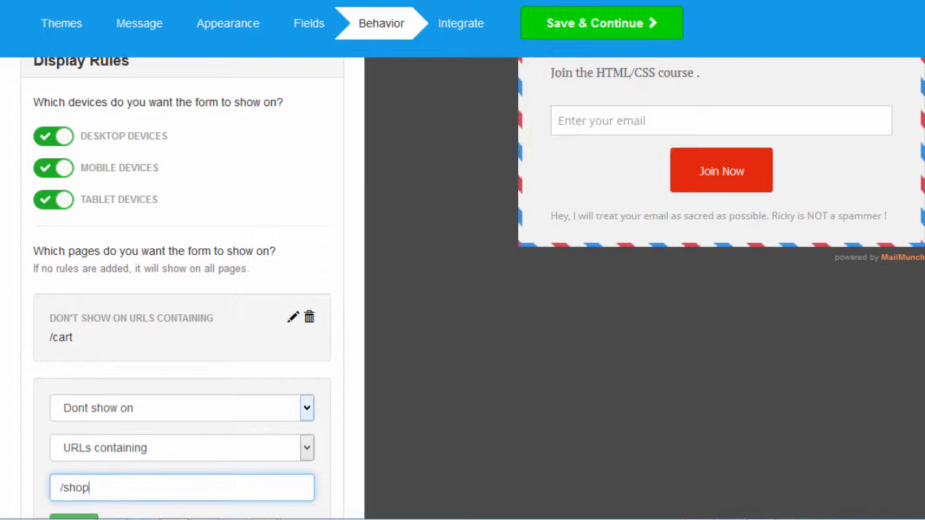
scroll(181, 325, down, 2)
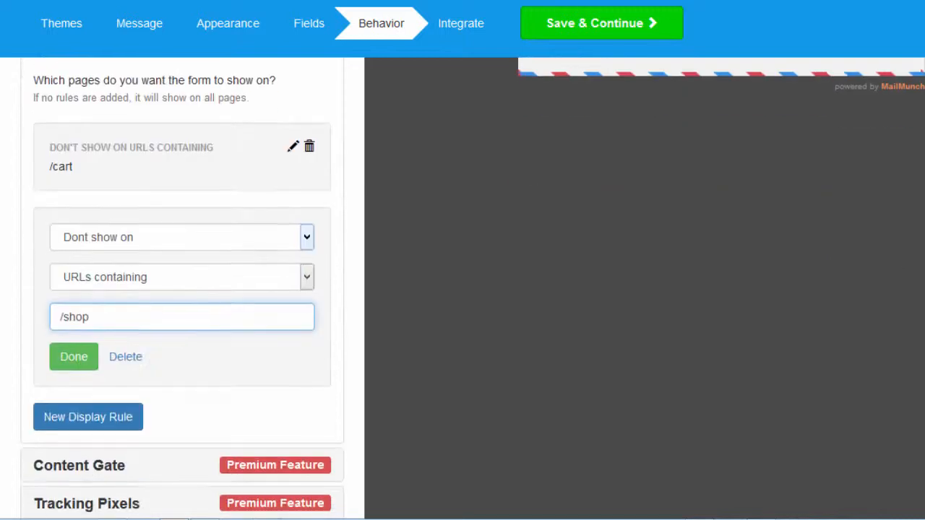
click(67, 372)
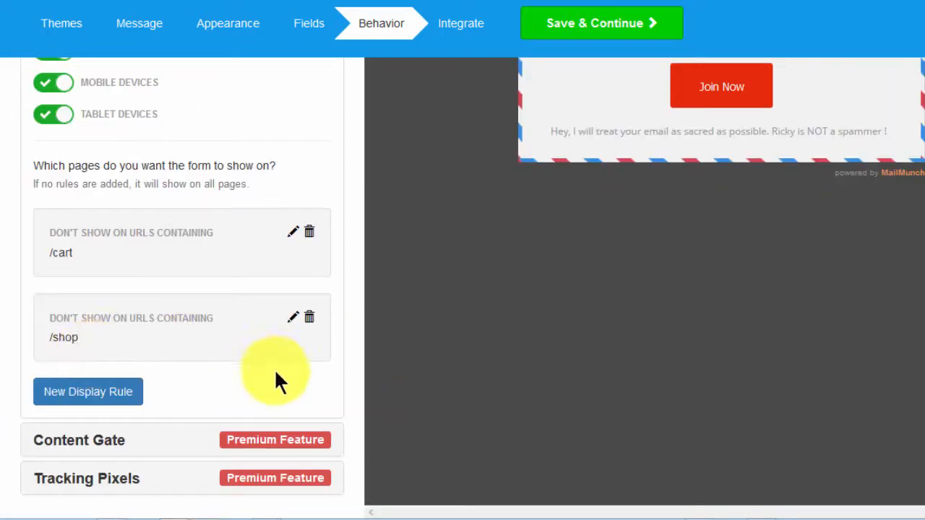
Start a third display rule that keeps the popup from showing on URLs exactly matching an address
click(72, 393)
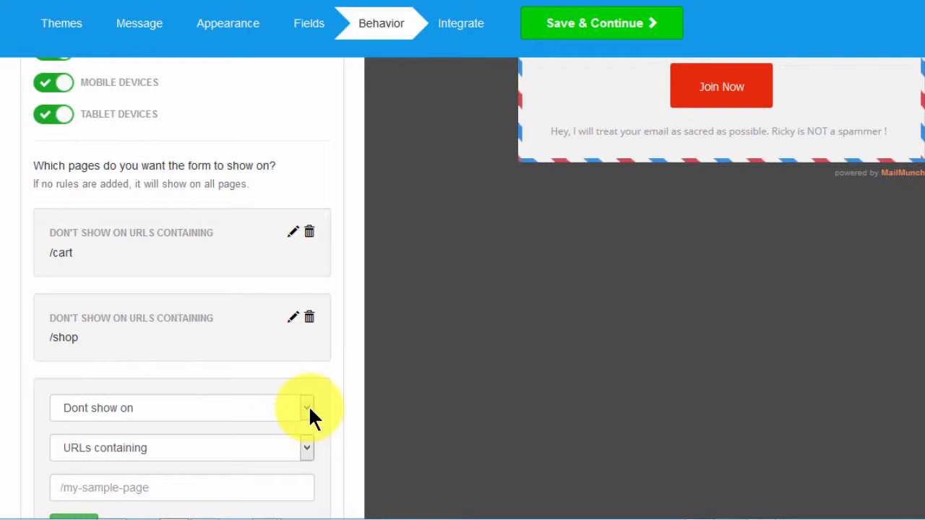
click(306, 406)
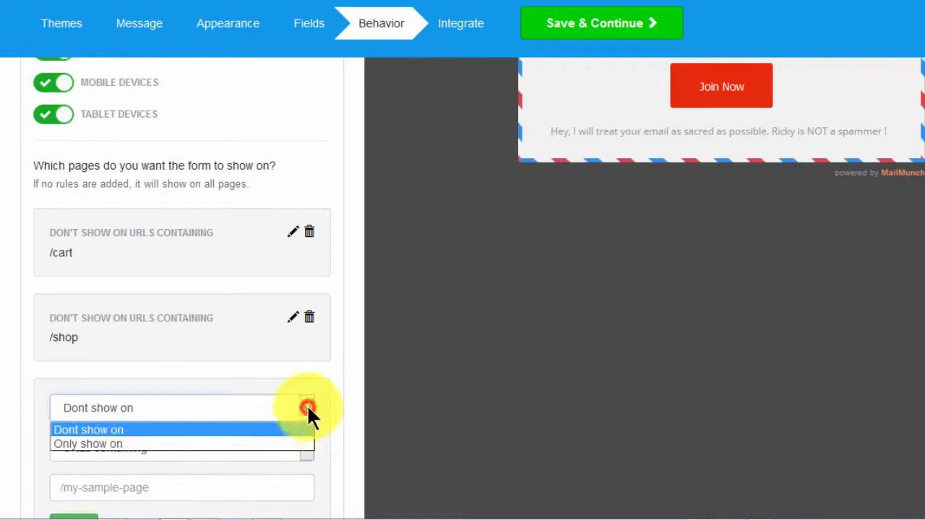
click(208, 429)
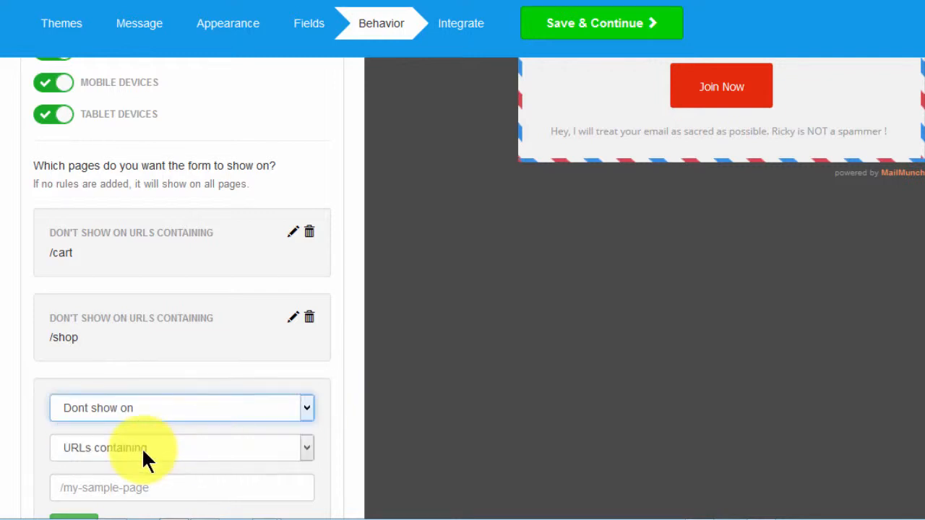
click(142, 447)
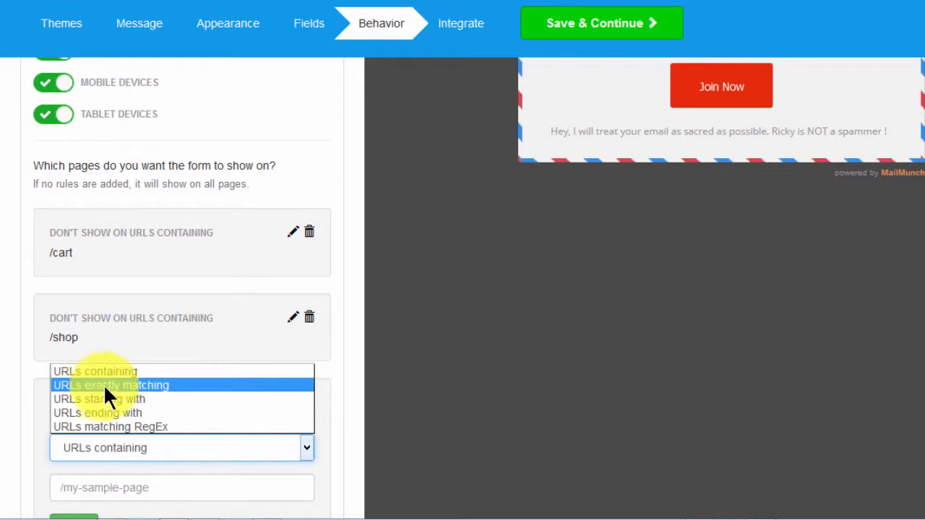
click(157, 385)
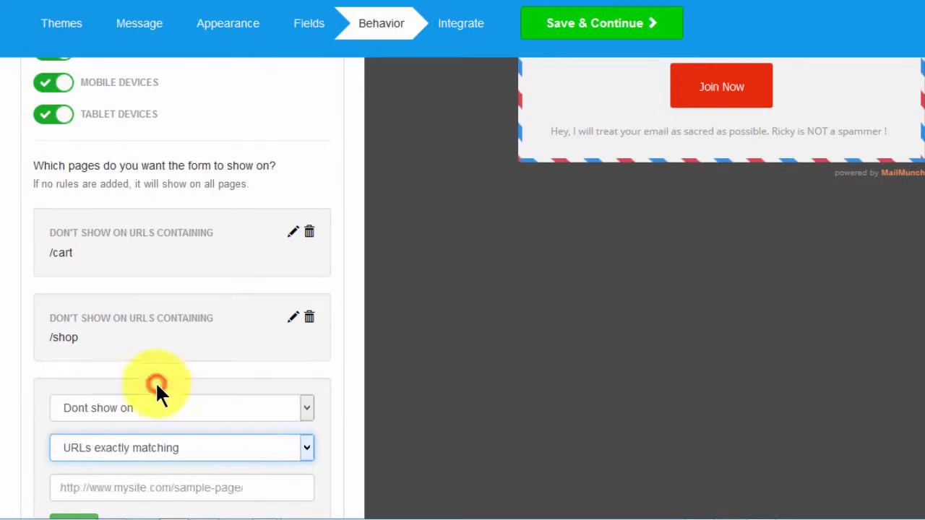
click(255, 488)
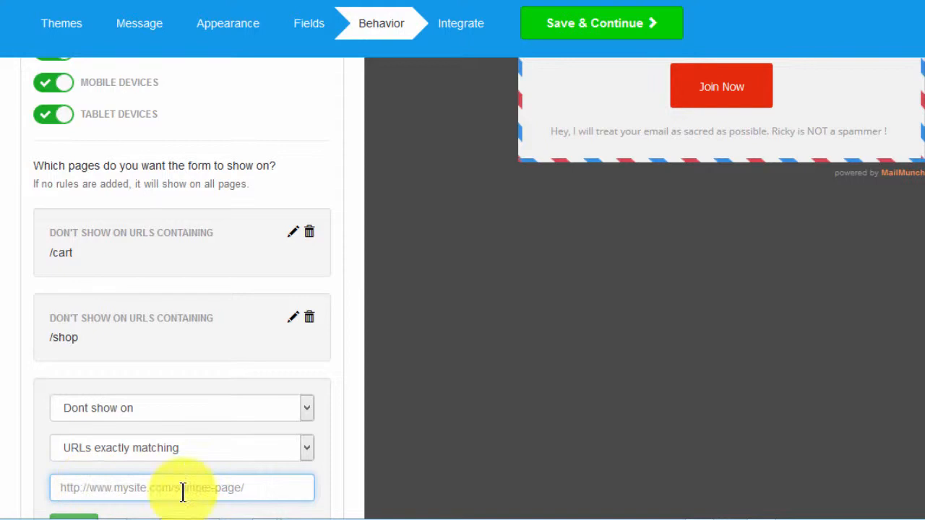
Change the third display rule's condition to URLs starting with an address
click(306, 447)
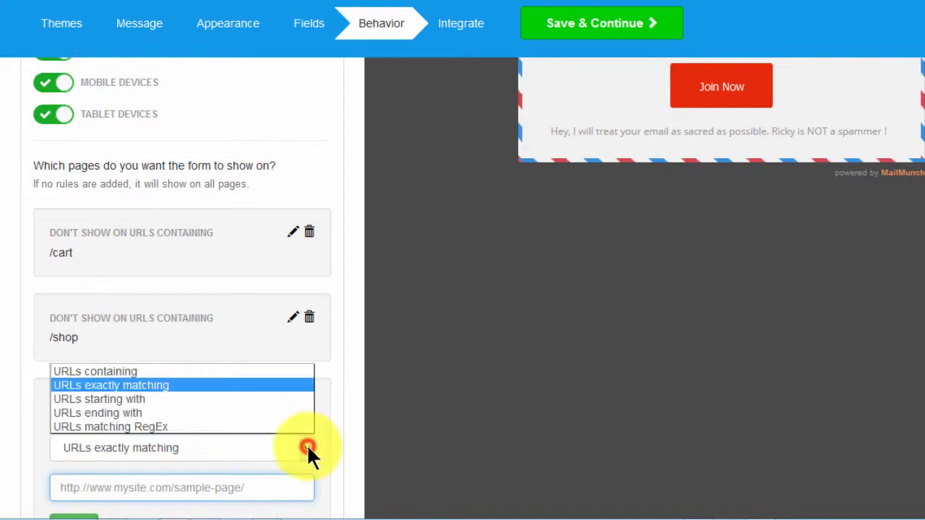
click(138, 396)
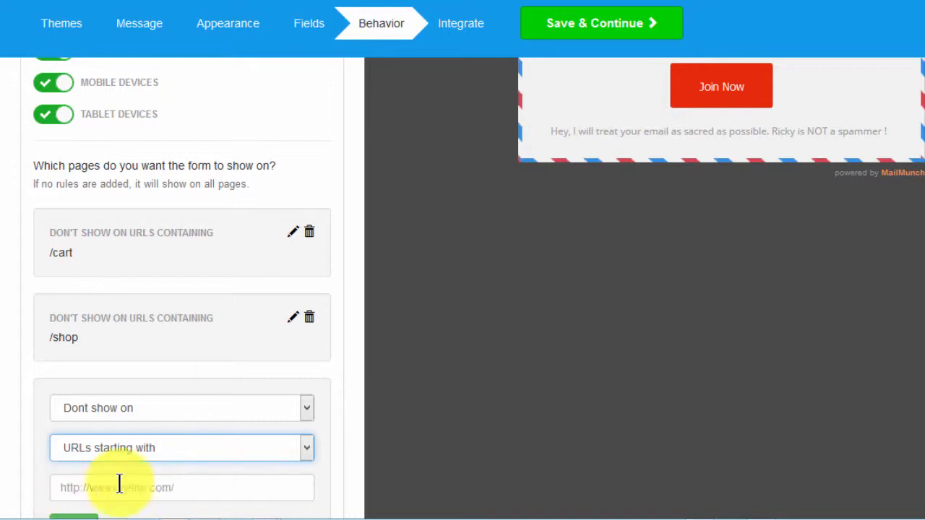
click(61, 488)
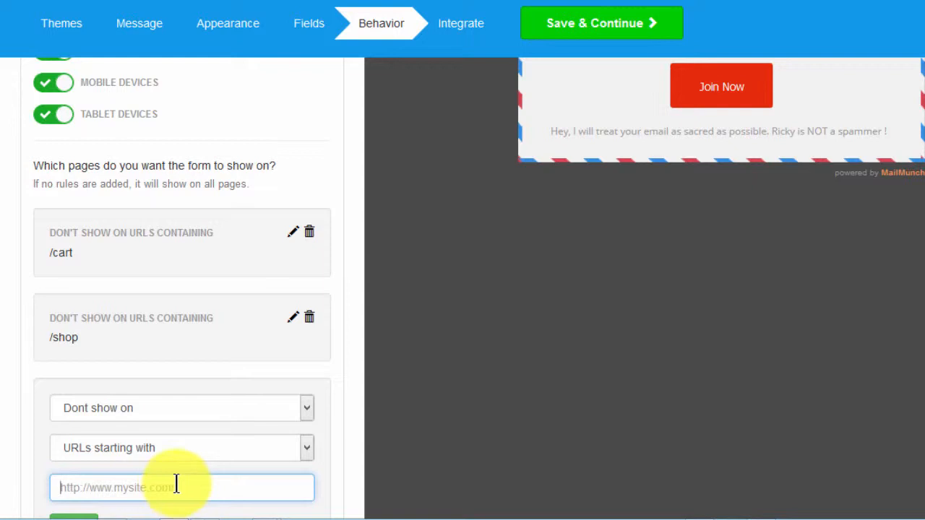
click(187, 487)
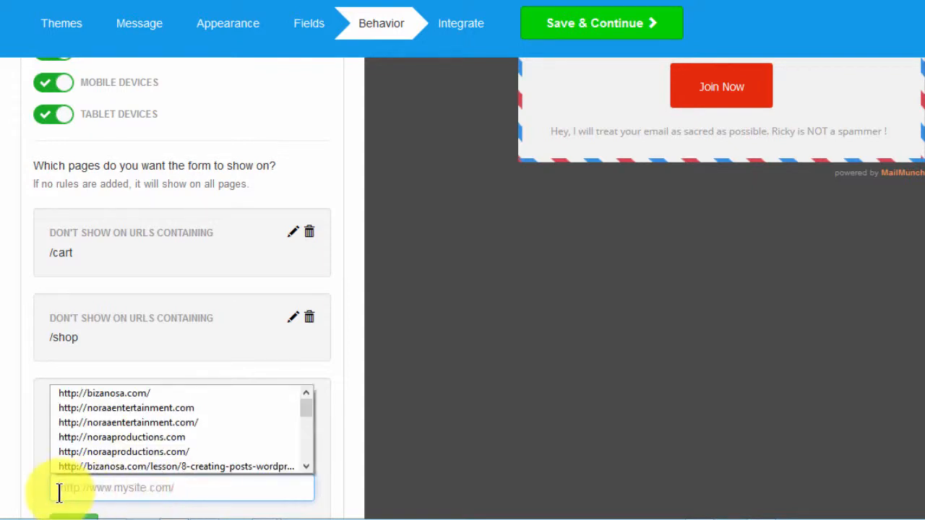
click(59, 490)
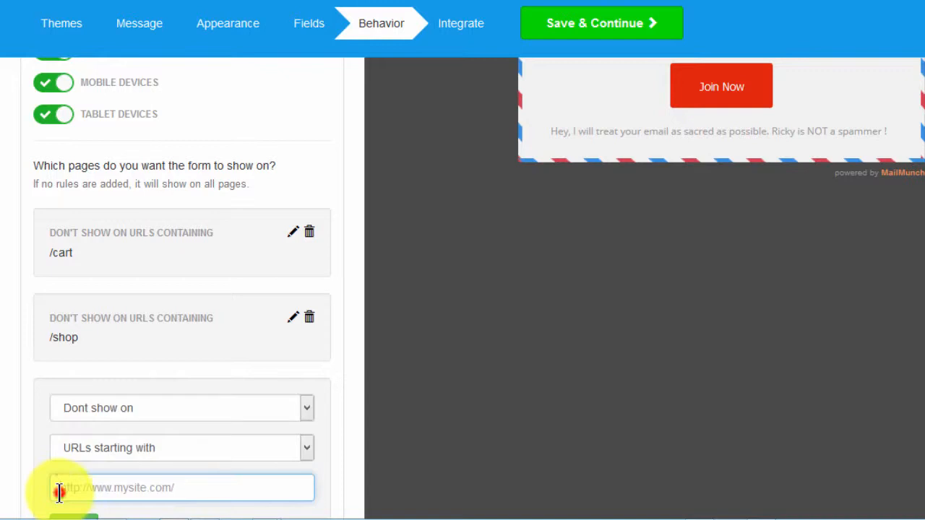
Set the third display rule's condition to URLs ending with, and save the behavior settings to continue to integration
click(309, 445)
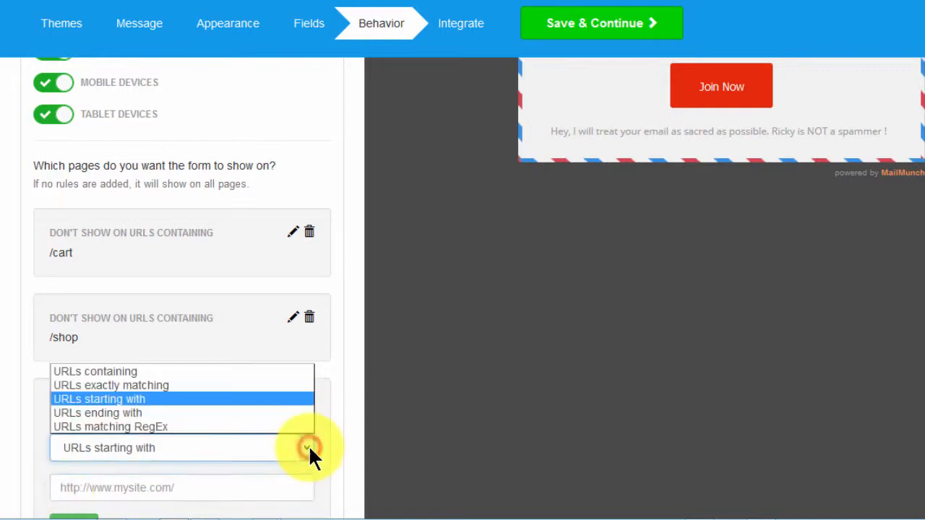
click(202, 411)
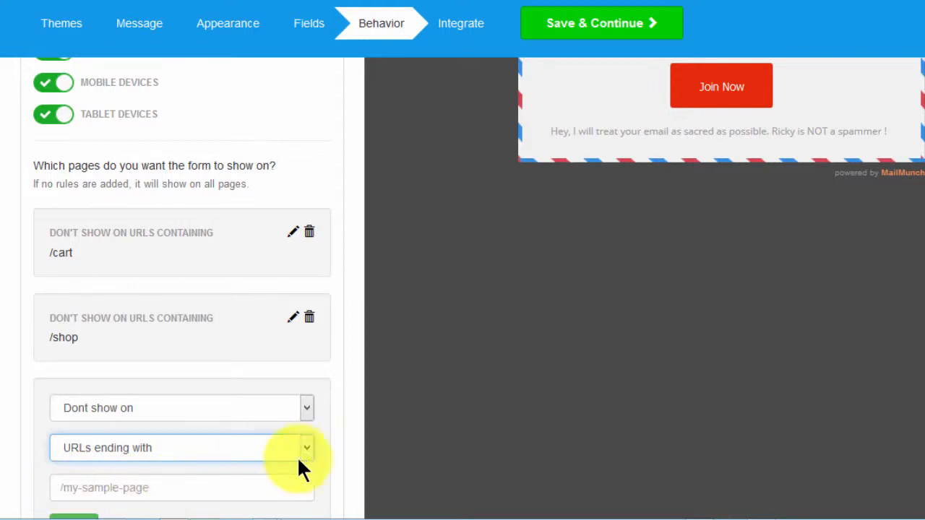
click(346, 375)
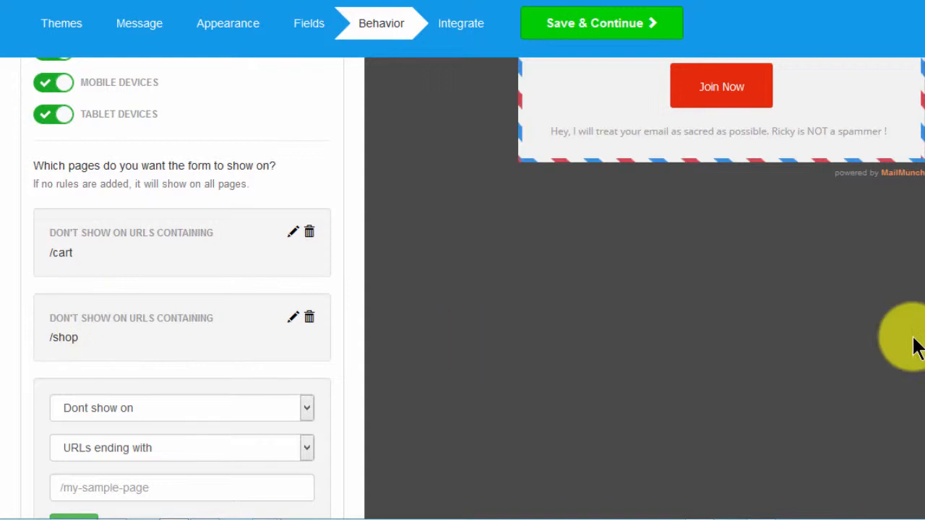
scroll(463, 289, down, 3)
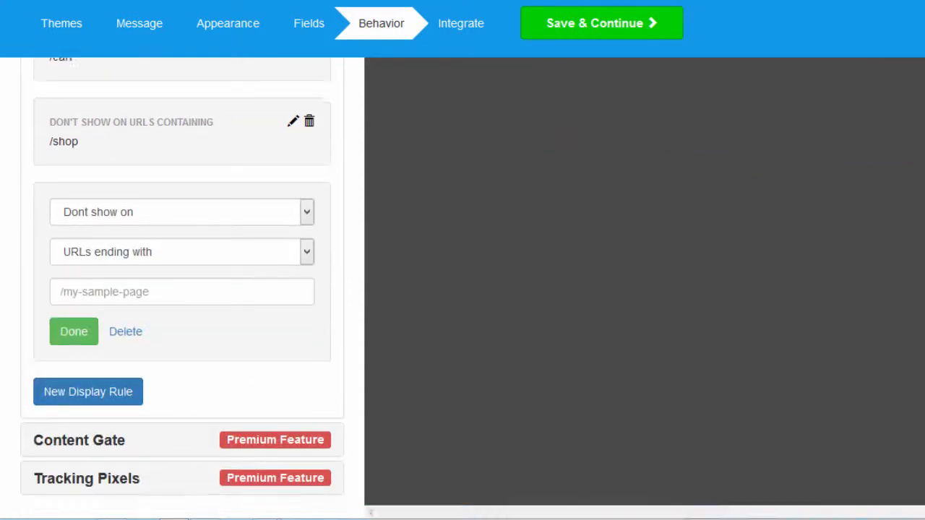
scroll(462, 289, up, 6)
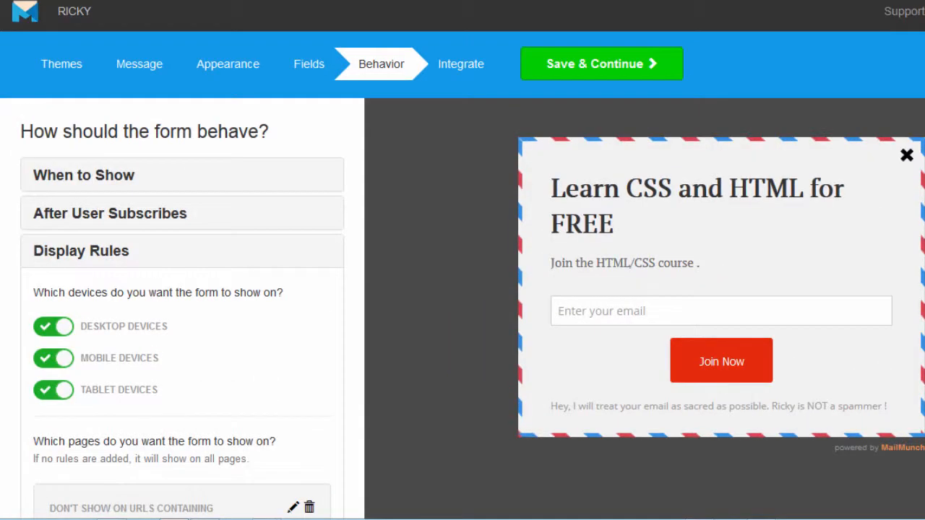
click(591, 65)
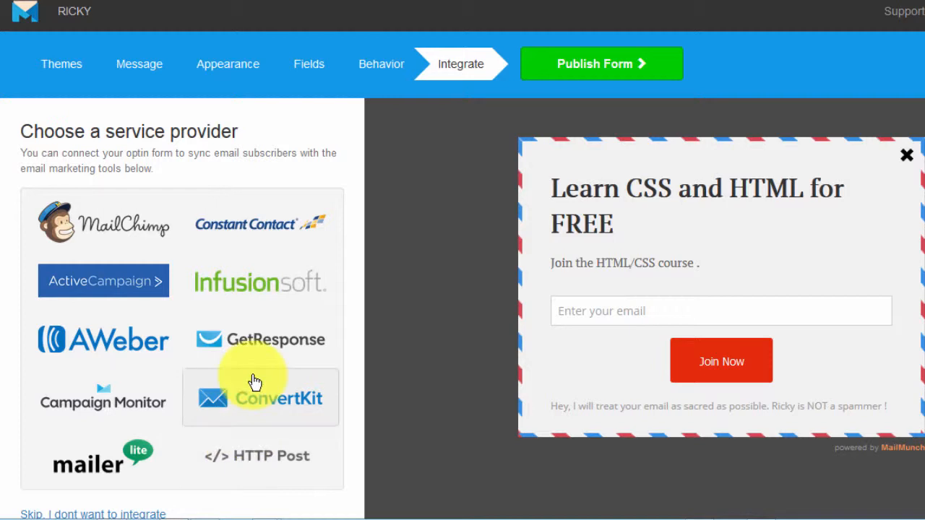
Connect the form to the Bizanosa MailChimp account and choose p.Bizanosa as the active list
click(103, 229)
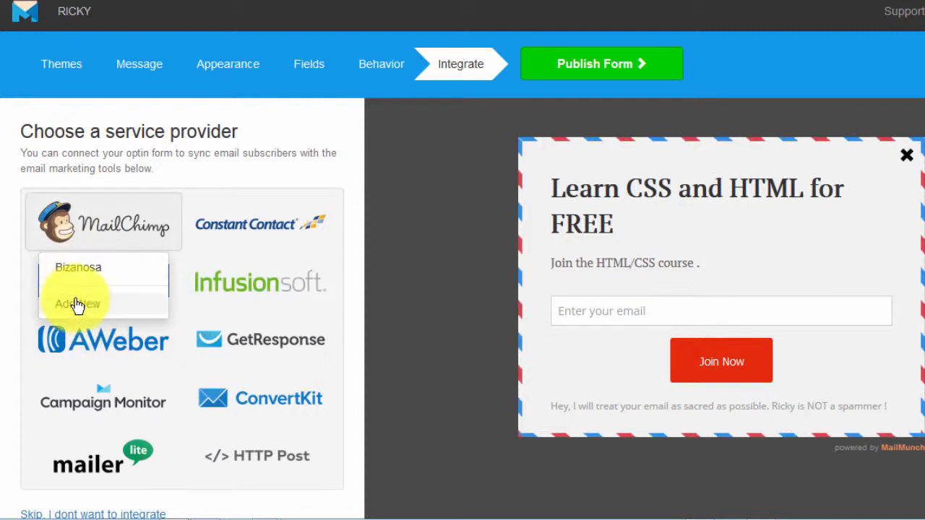
click(77, 269)
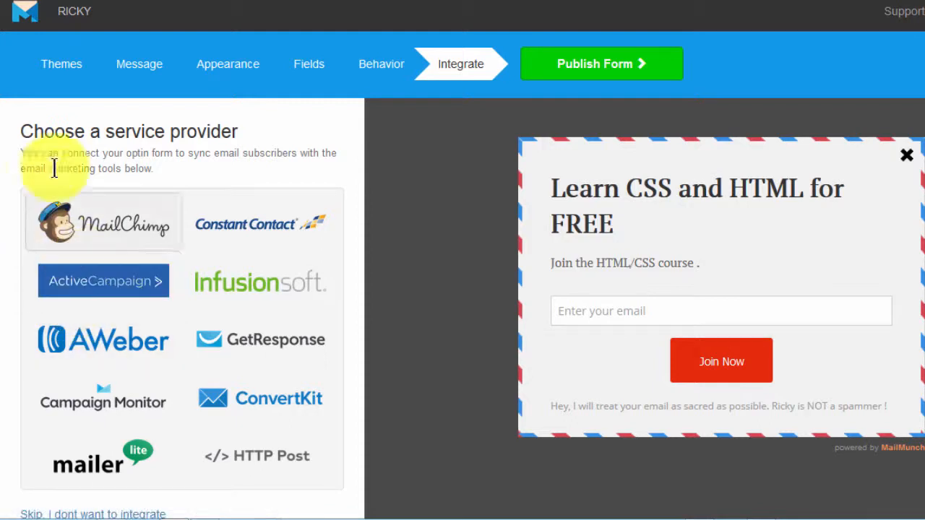
click(77, 213)
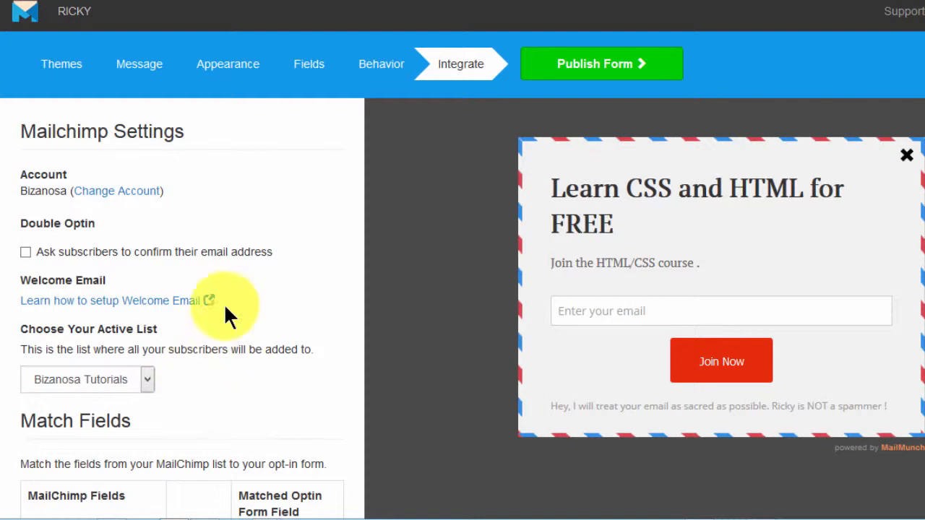
click(148, 380)
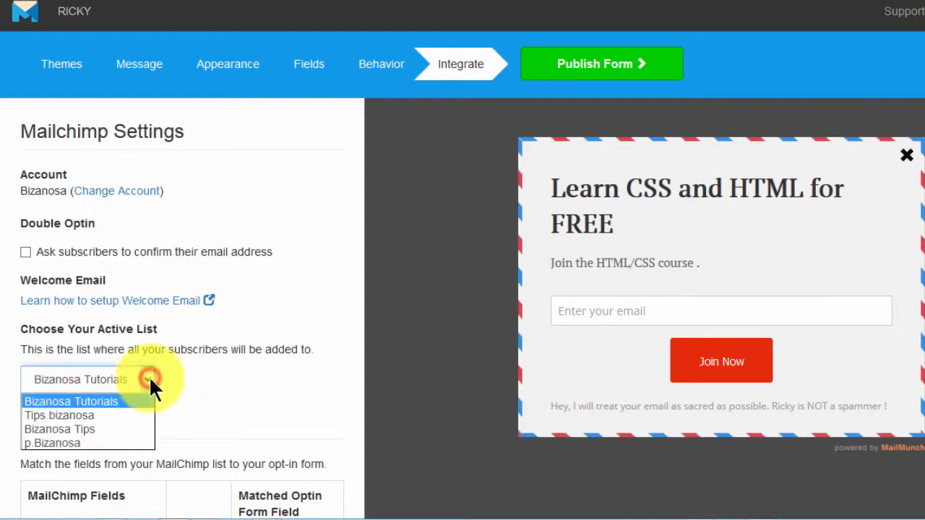
click(76, 443)
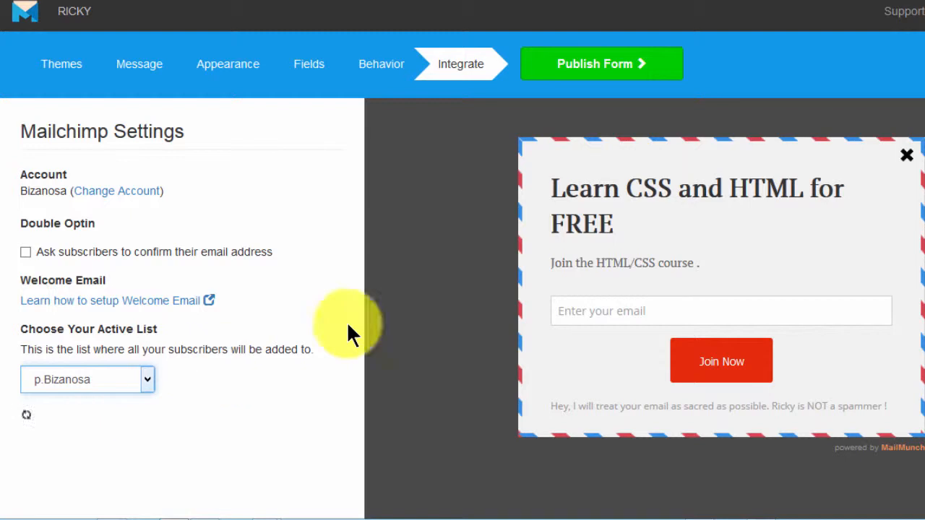
Check how the MailChimp list fields match the opt-in form, and publish the form
scroll(463, 303, down, 3)
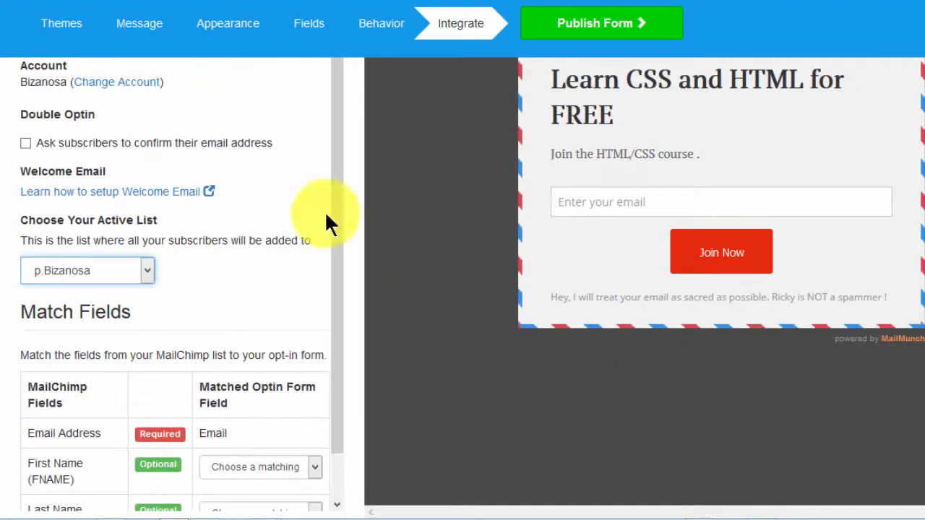
drag(332, 209, 326, 320)
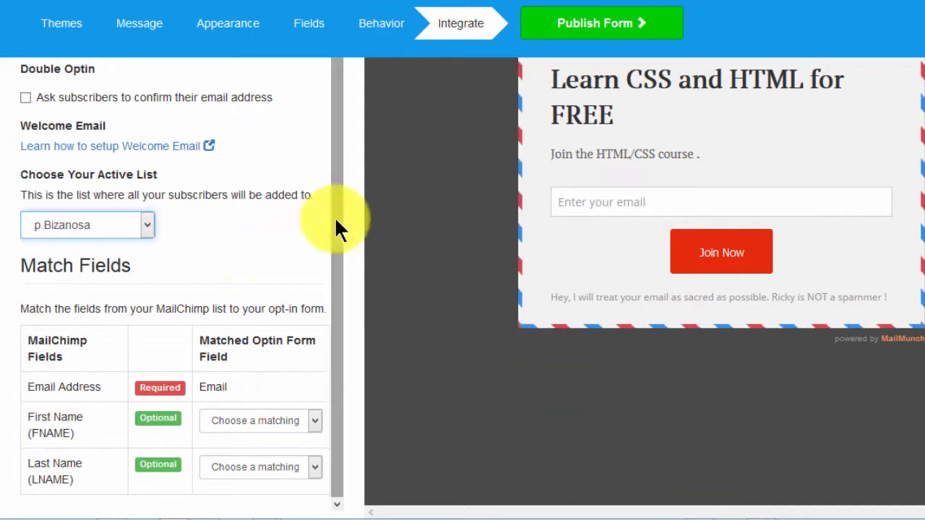
drag(337, 218, 335, 61)
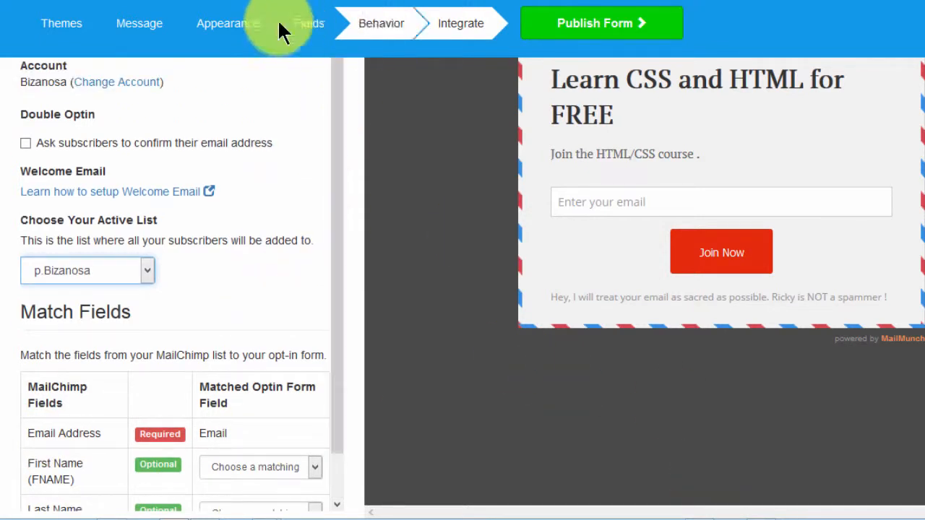
click(588, 25)
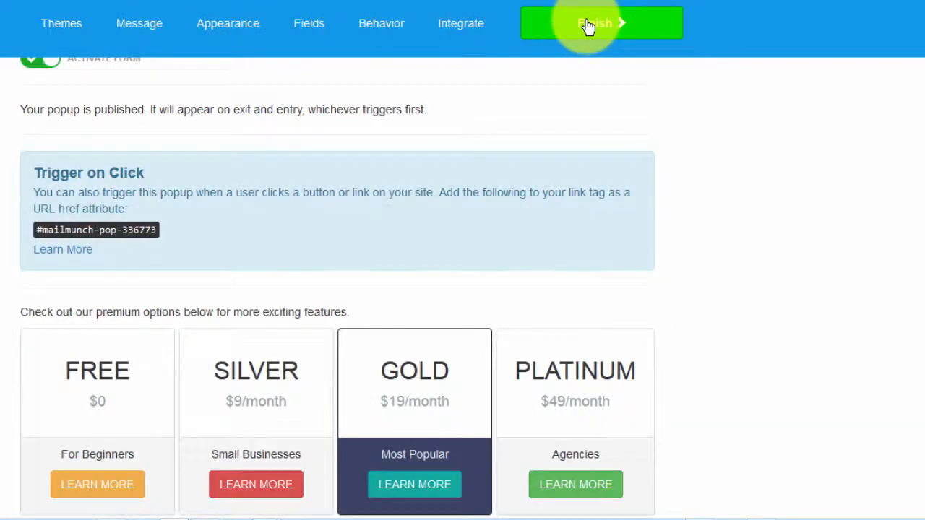
Copy the popup's click-trigger code #mailmunch-pop-336773 to the end of "new links for my courses.txt" in Notepad
scroll(326, 161, up, 2)
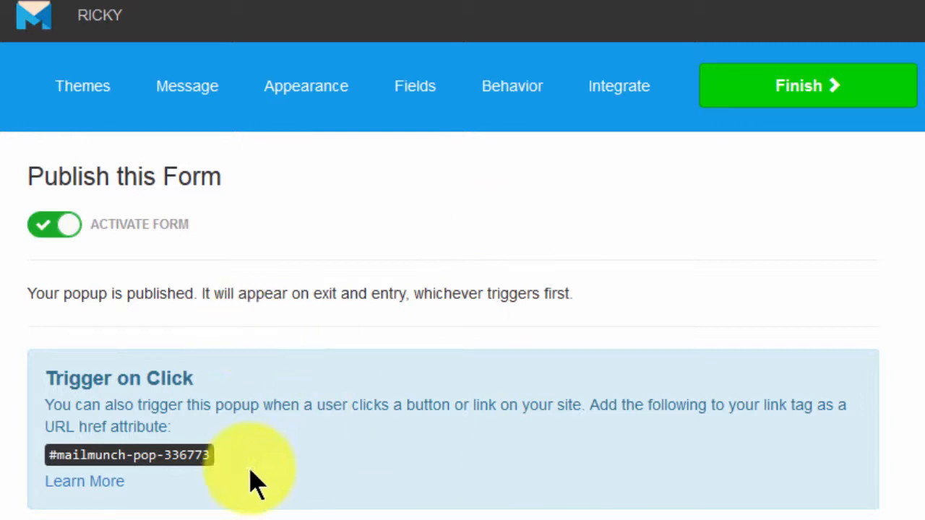
double_click(211, 456)
drag(209, 456, 32, 468)
key(ctrl+c)
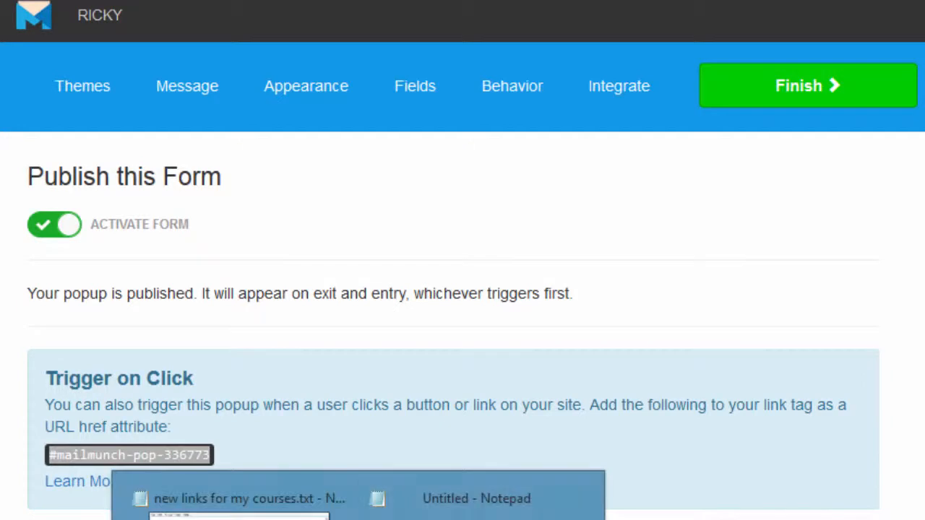
click(217, 502)
click(384, 144)
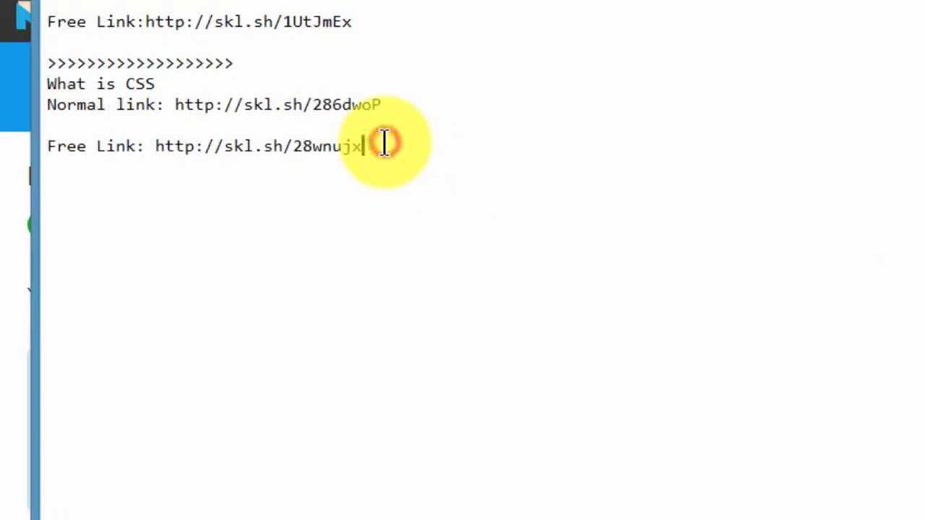
key(Return)
key(ctrl+v)
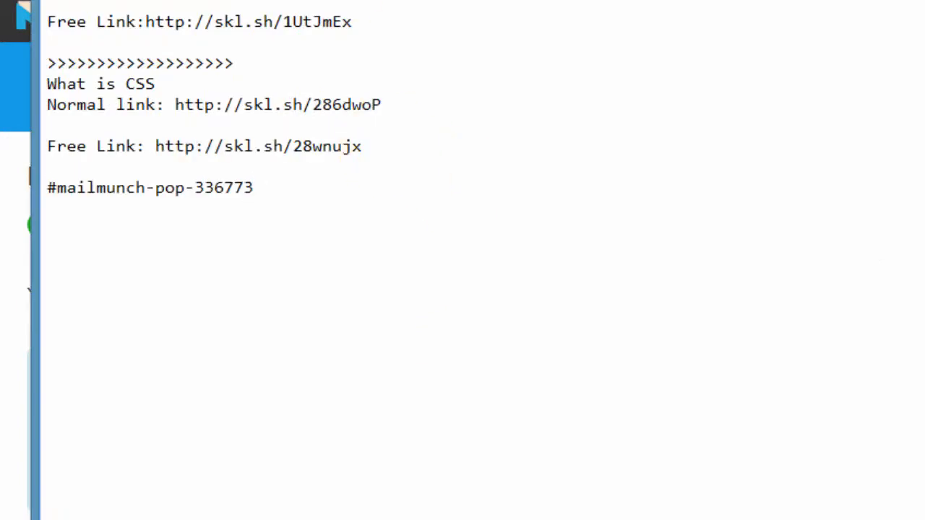
Return to the MailMunch publishing page in the browser and finish the form setup
key(alt+Tab)
click(306, 374)
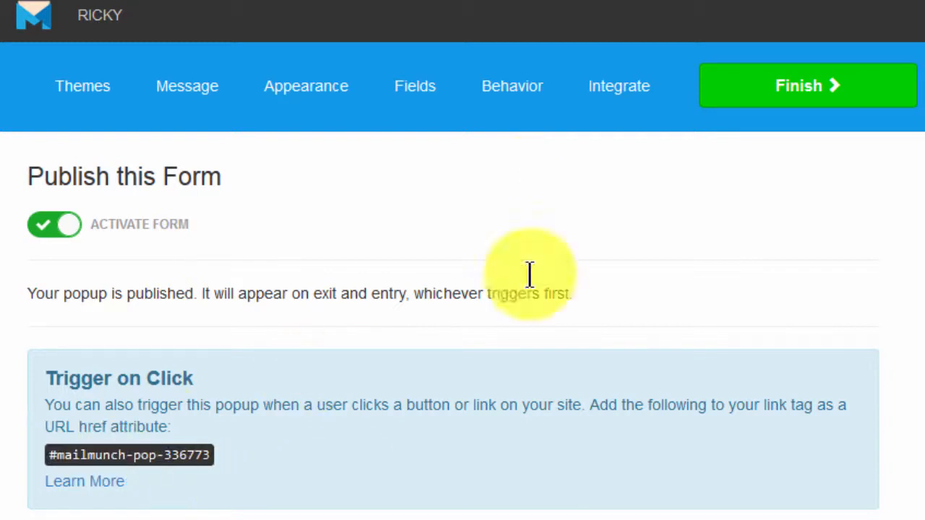
click(791, 88)
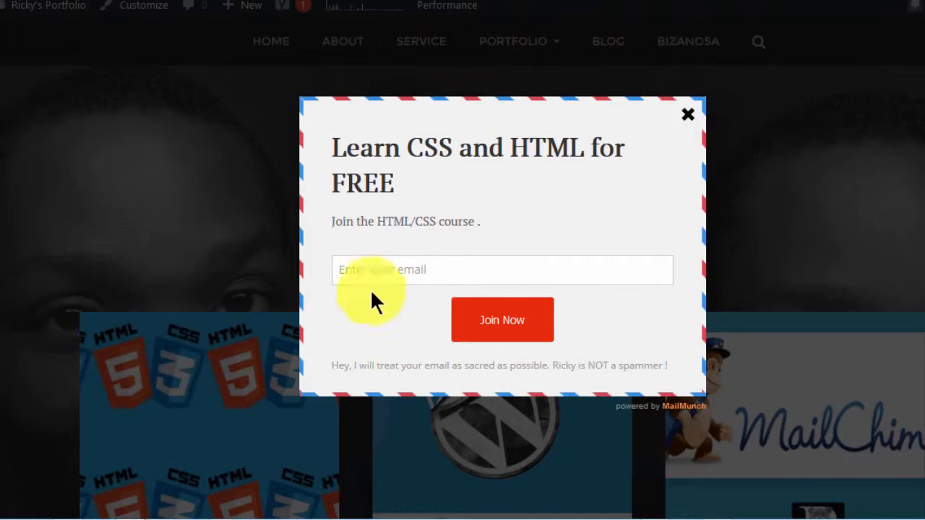
Test the popup on the portfolio site by entering an e-mail address and joining the course
click(380, 269)
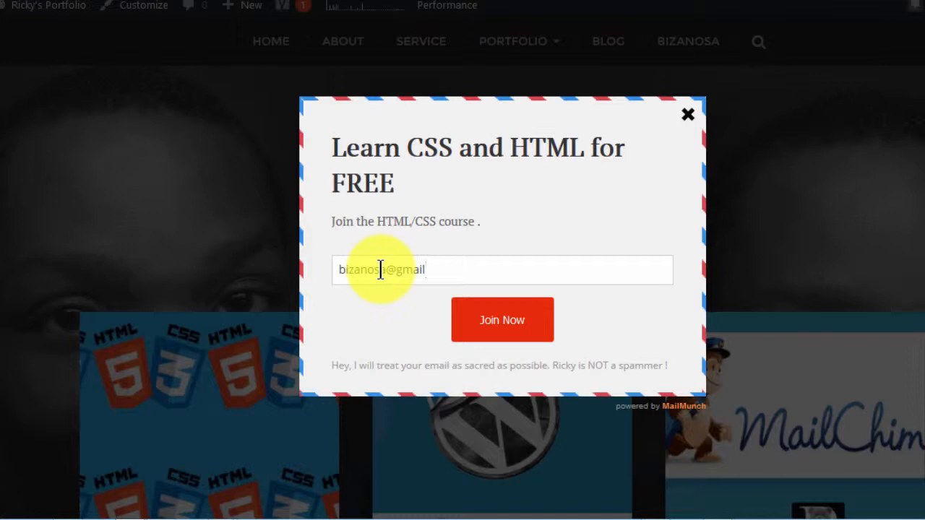
click(513, 325)
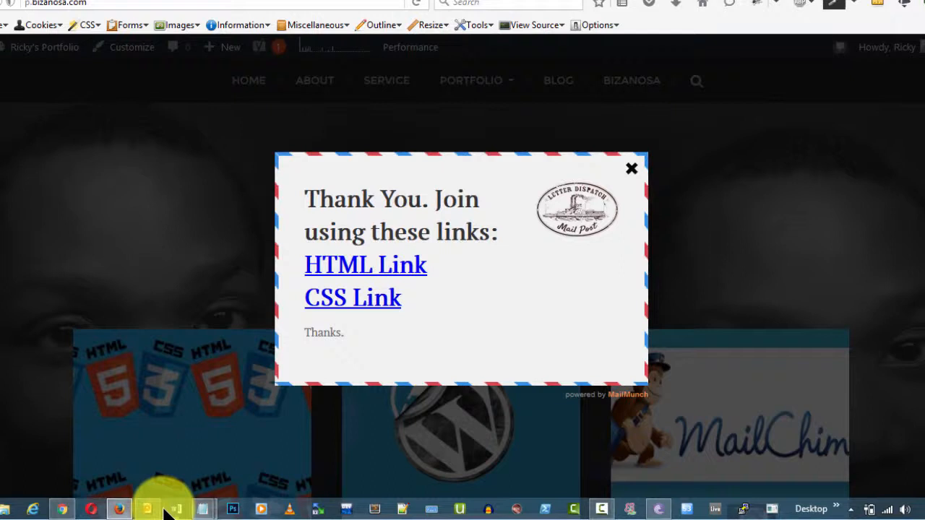
Switch to Chrome, copy the portfolio site's address p.bizanosa.com, and open it in a new incognito window
click(64, 510)
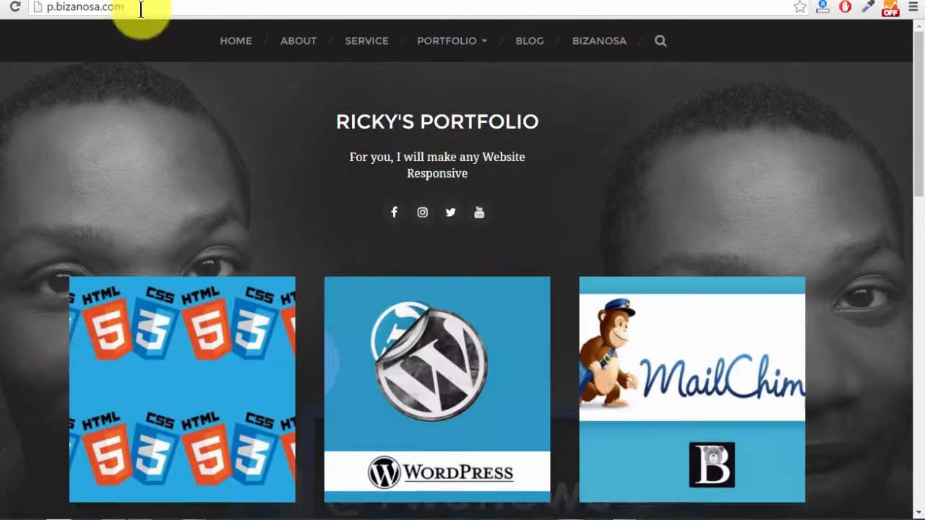
click(137, 6)
key(ctrl+c)
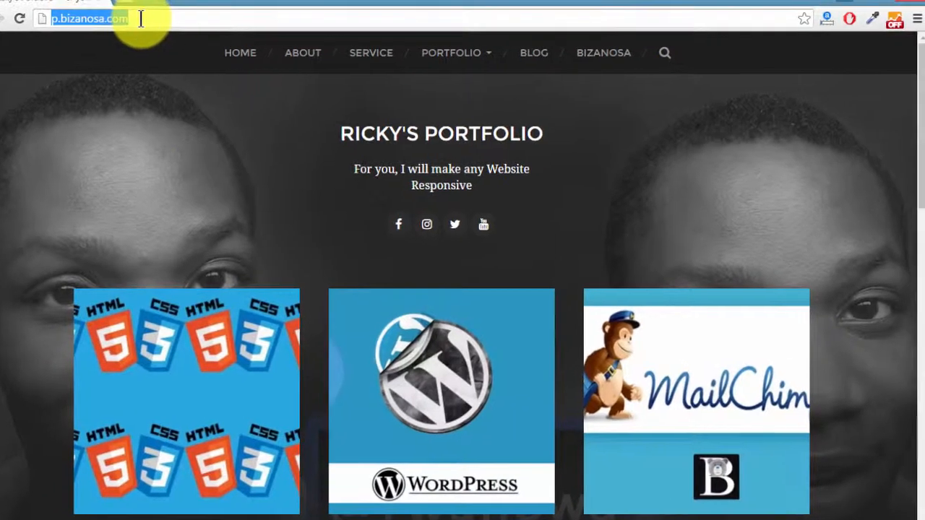
click(915, 19)
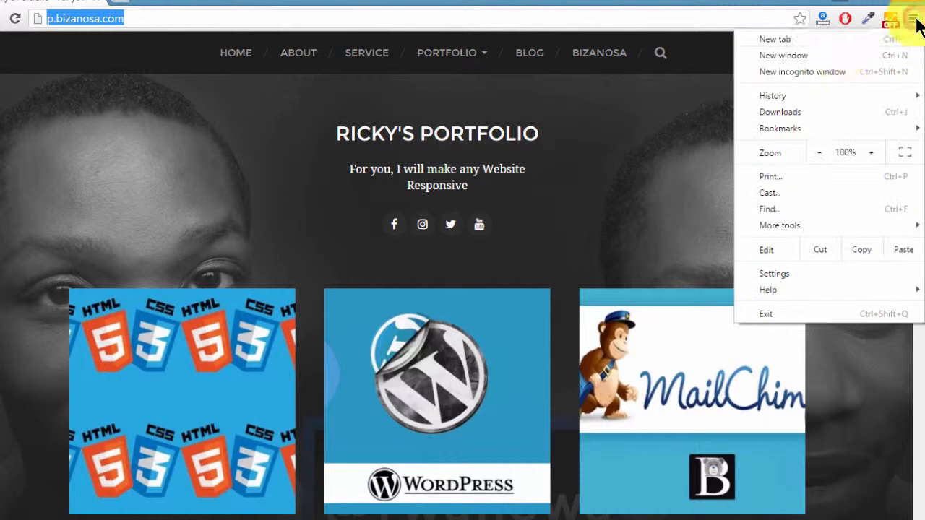
click(824, 73)
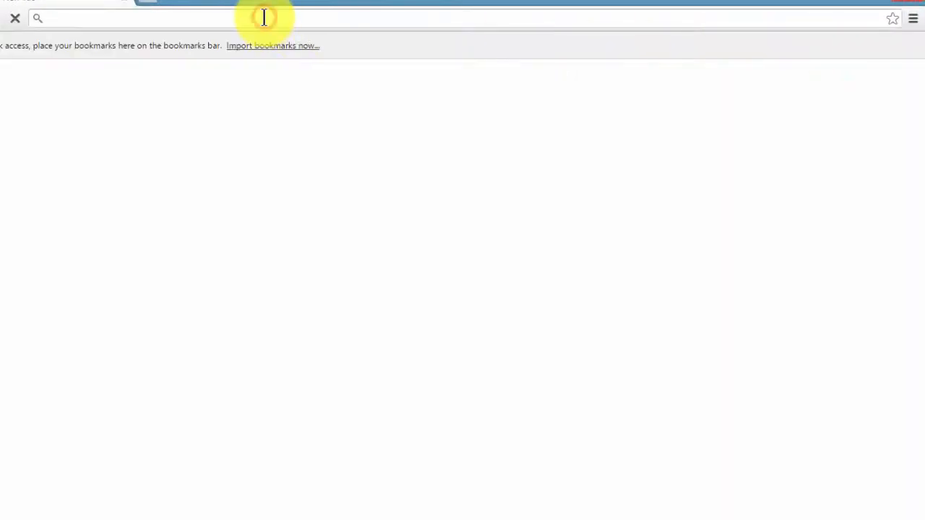
key(ctrl+v)
key(Return)
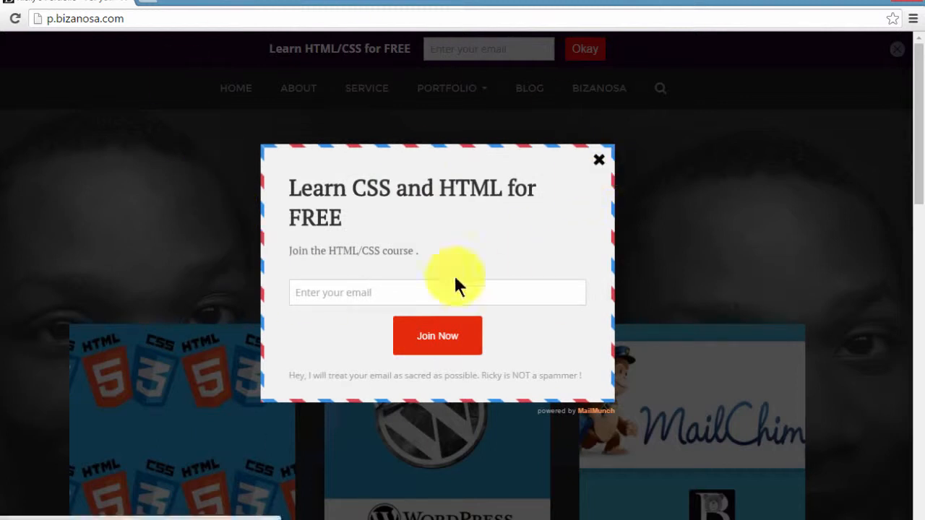
Check the popup's e-mail field, close the popup, and examine the top bar form while moving through the portfolio page
click(422, 294)
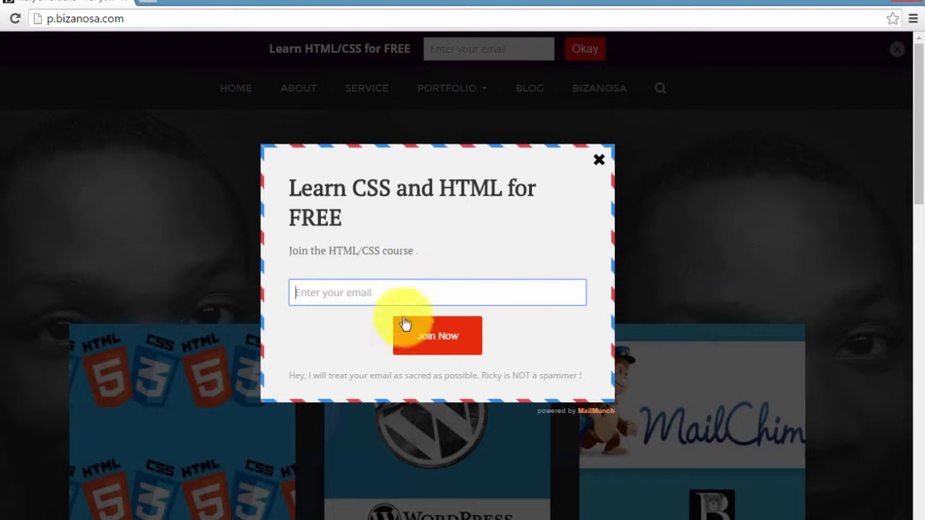
click(601, 160)
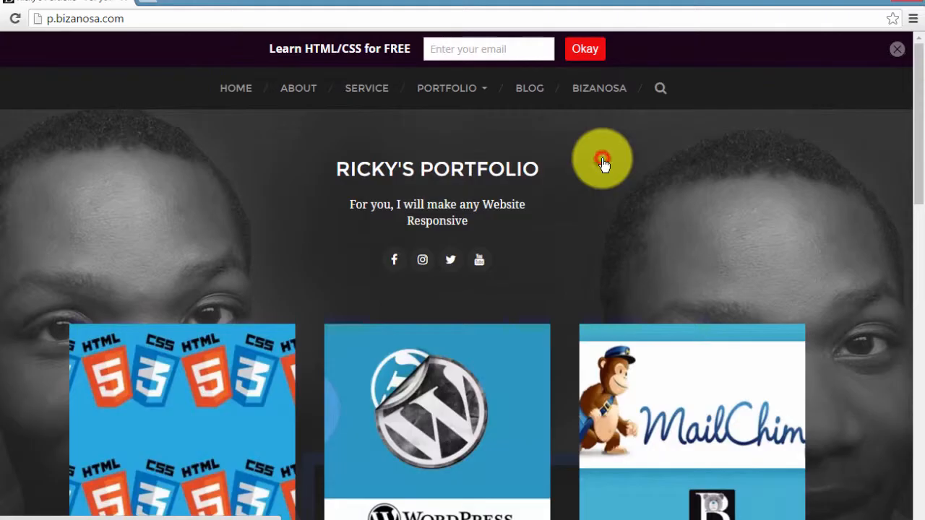
click(483, 47)
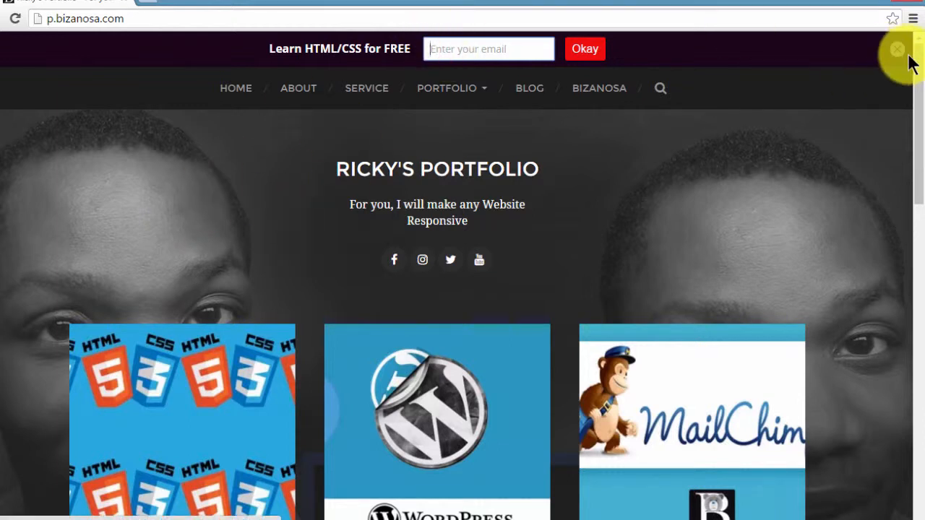
mouse_move(919, 63)
mouse_down()
mouse_move(911, 248)
mouse_move(908, 17)
mouse_up()
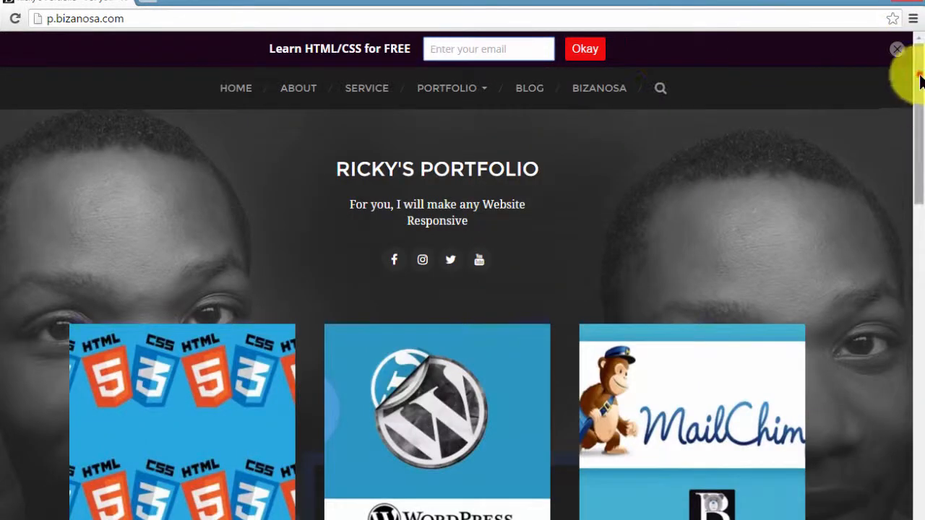
drag(915, 72, 908, 341)
drag(923, 82, 919, 1)
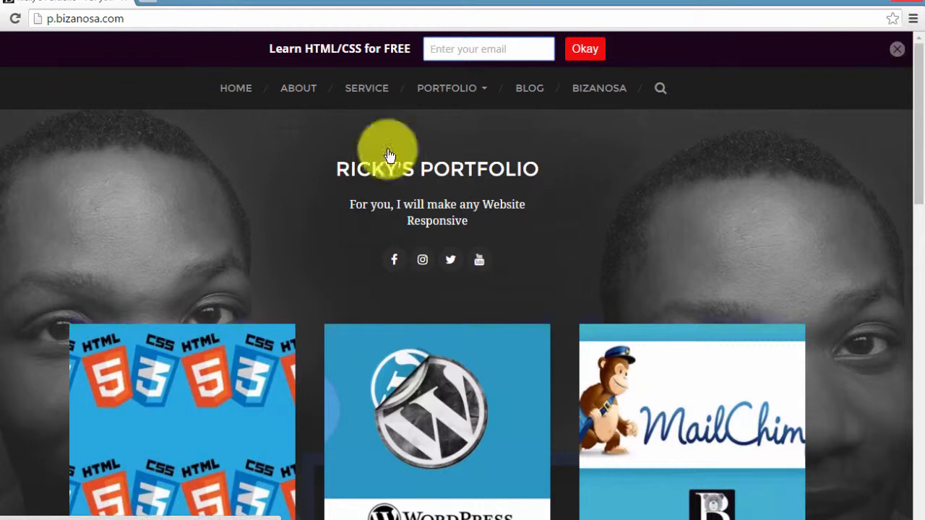
Return to the MailMunch forms list in Firefox and refresh it to check the subscriber counts
mouse_move(124, 519)
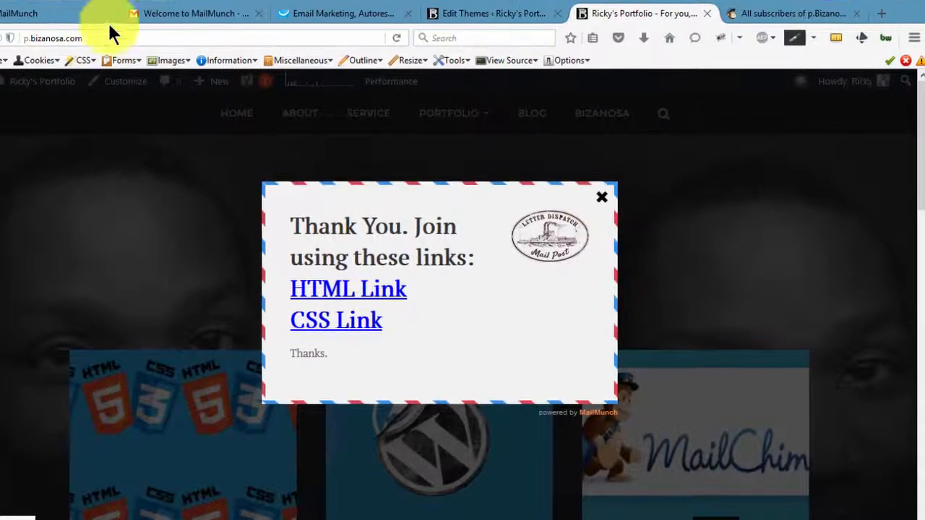
click(70, 13)
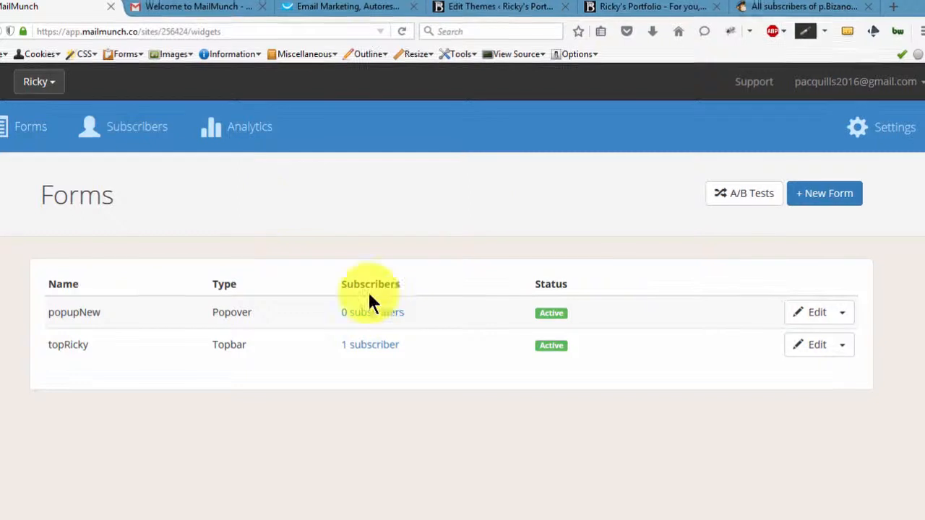
click(409, 23)
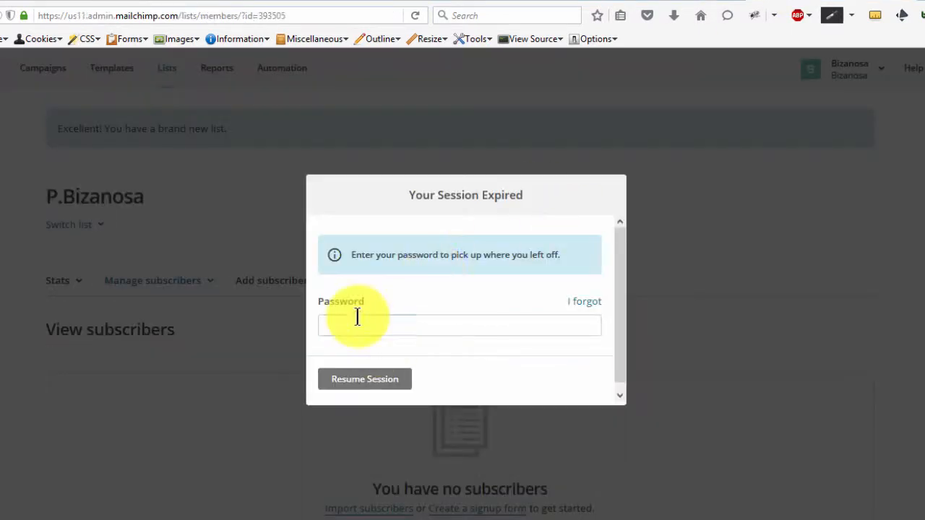
Resume the expired MailChimp session with the account password and reload the P.Bizanosa list to check its subscribers
click(357, 318)
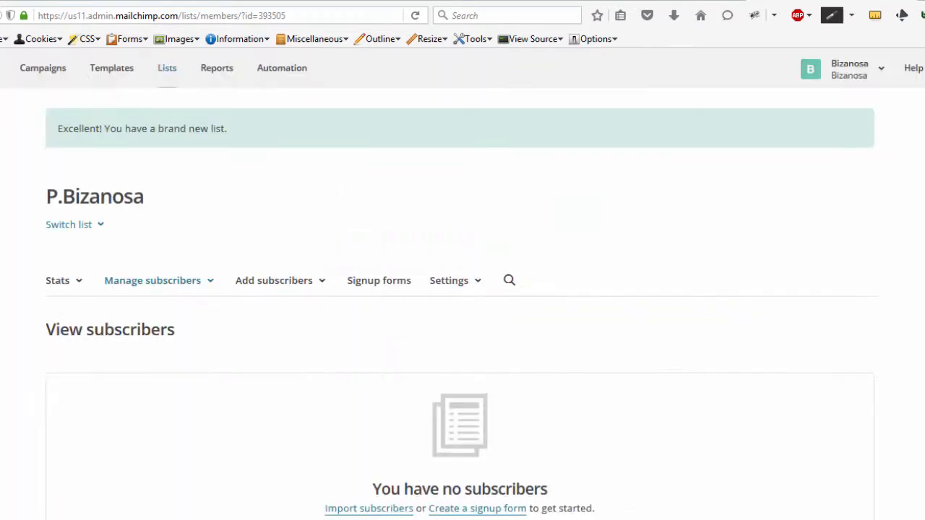
scroll(462, 304, down, 3)
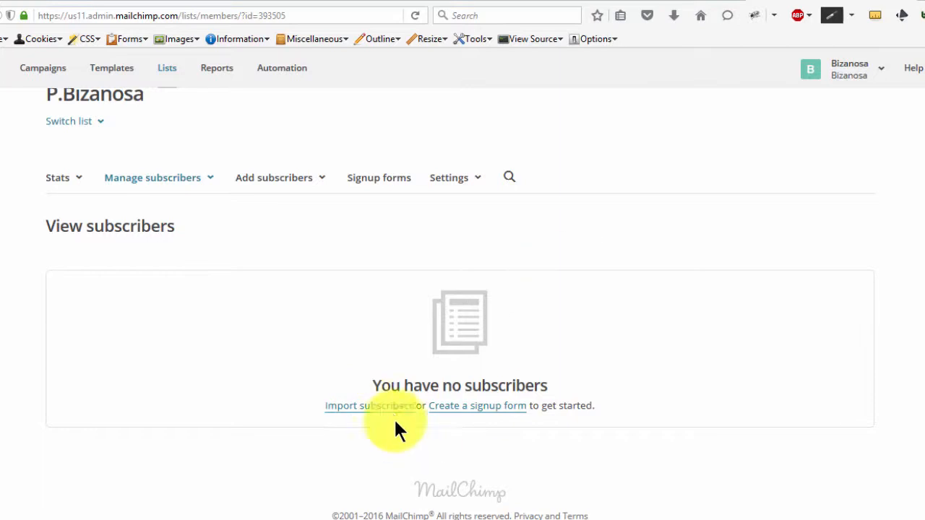
click(414, 16)
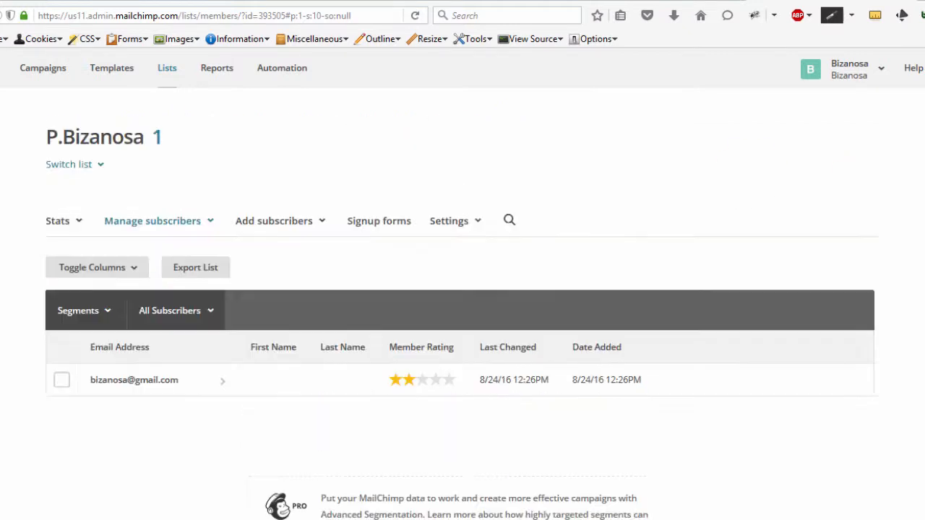
Return to the MailMunch forms list, compare the popupNew and topRicky entries, and view the management options for topRicky
click(45, 1)
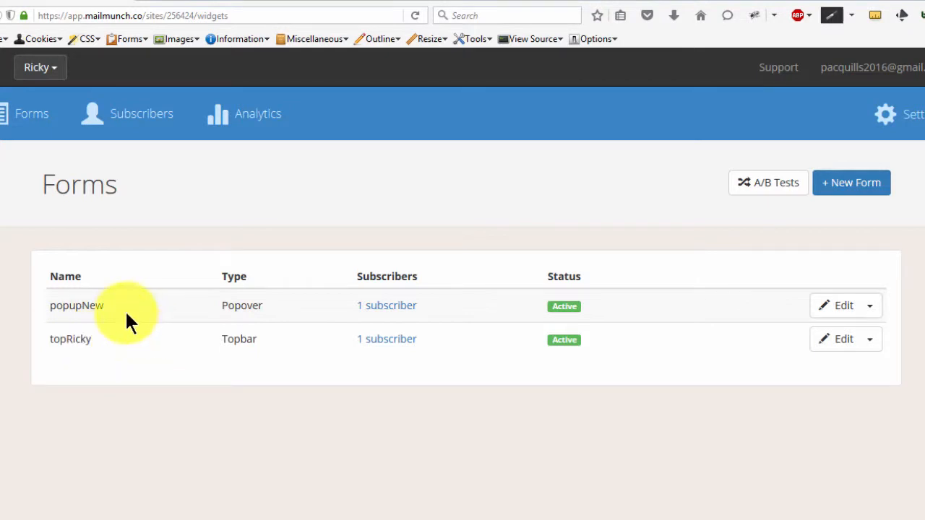
drag(87, 338, 50, 338)
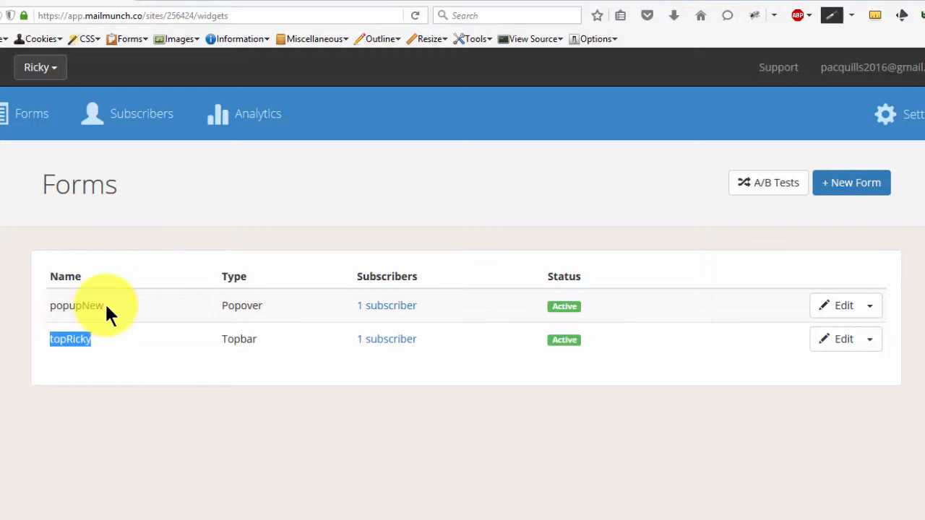
drag(103, 305, 47, 306)
click(70, 341)
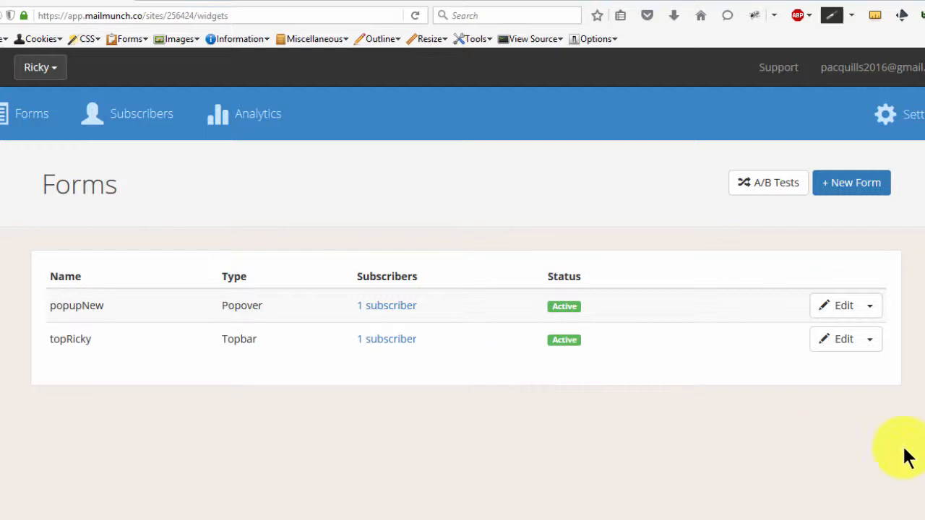
click(870, 340)
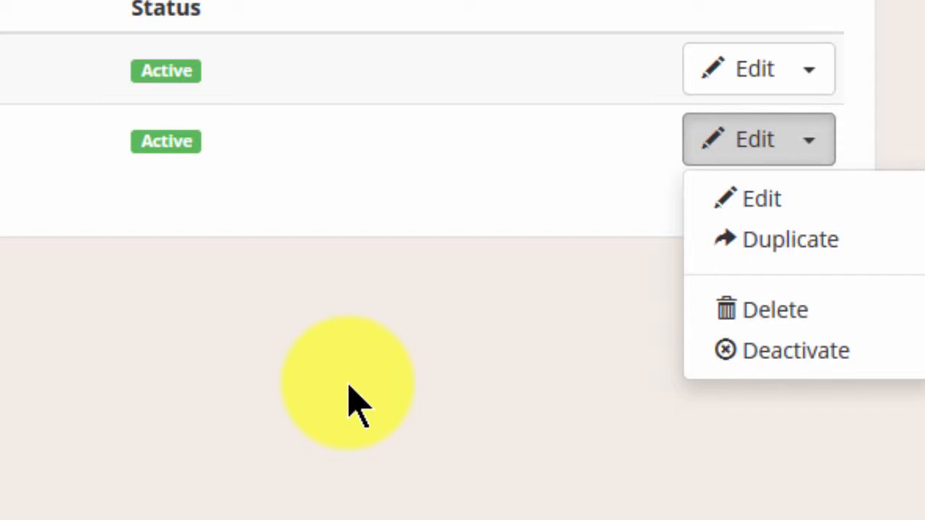
key(Escape)
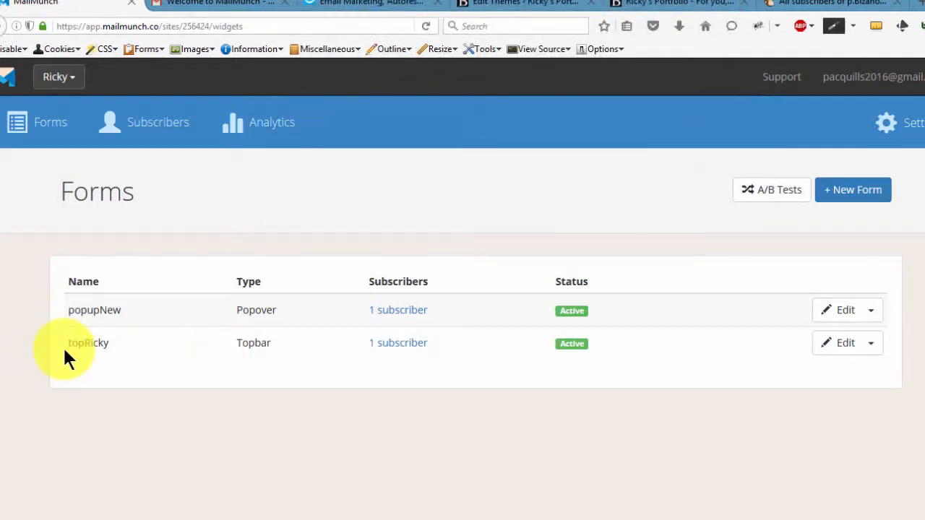
Copy the MailMunch comments and script from the WordPress footer.php into the untitled Notepad note, and return to the MailMunch forms list
click(508, 7)
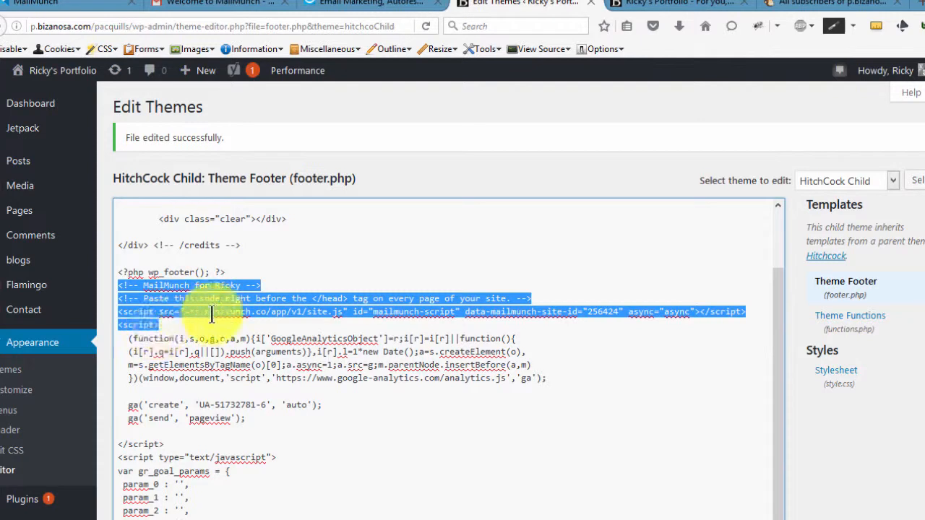
click(741, 312)
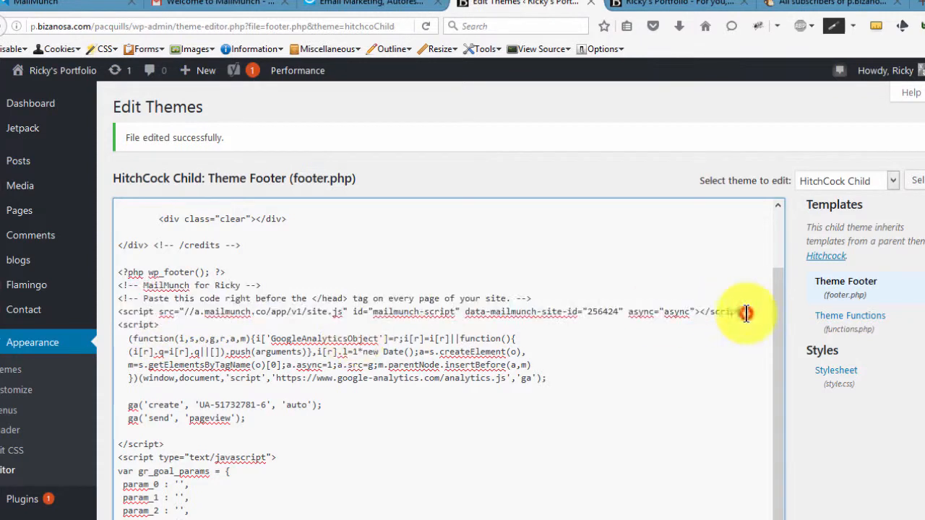
drag(741, 313, 110, 289)
key(ctrl+c)
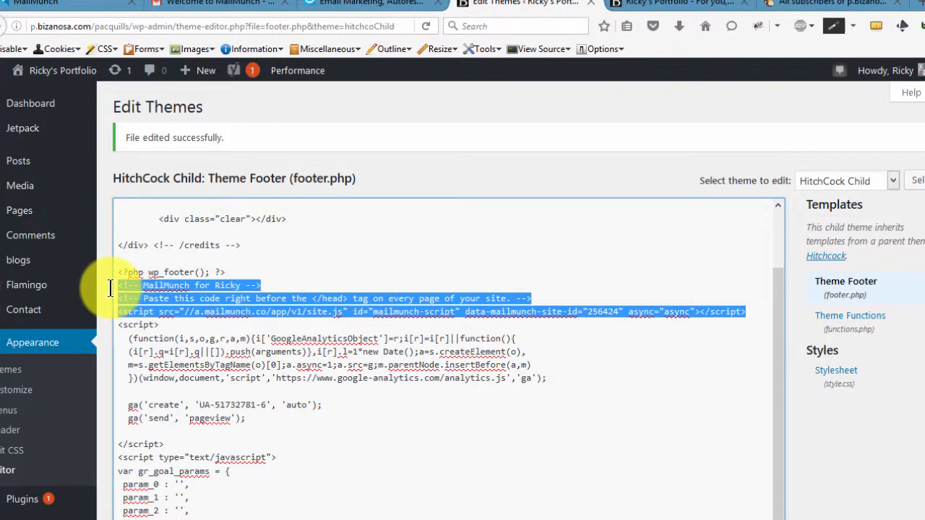
click(219, 518)
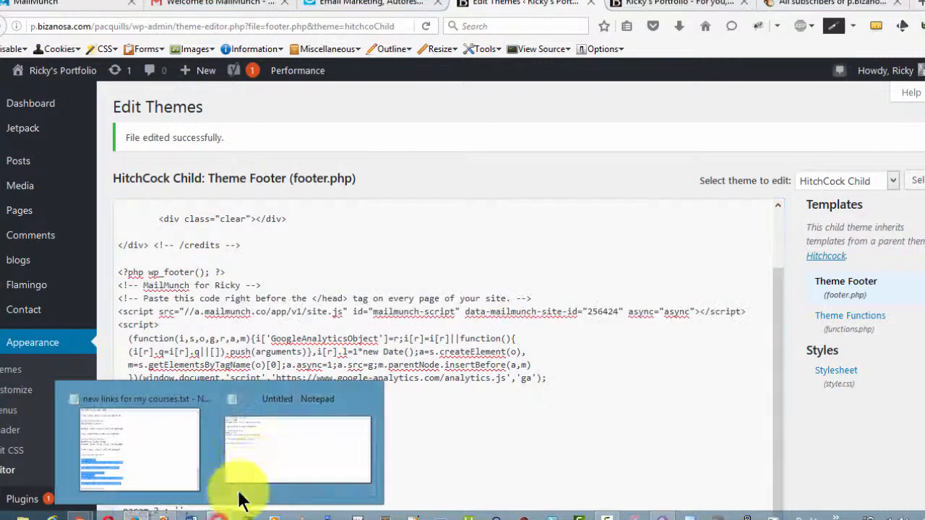
click(258, 467)
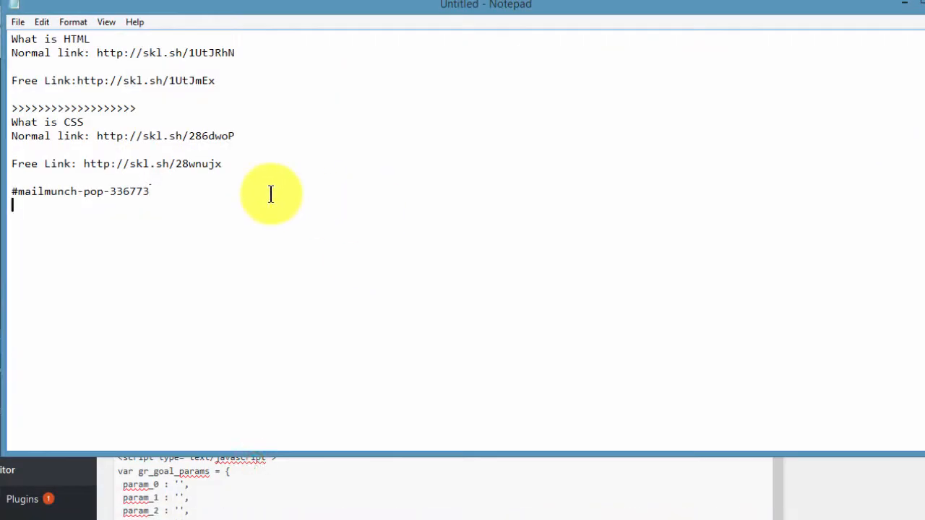
key(ctrl+v)
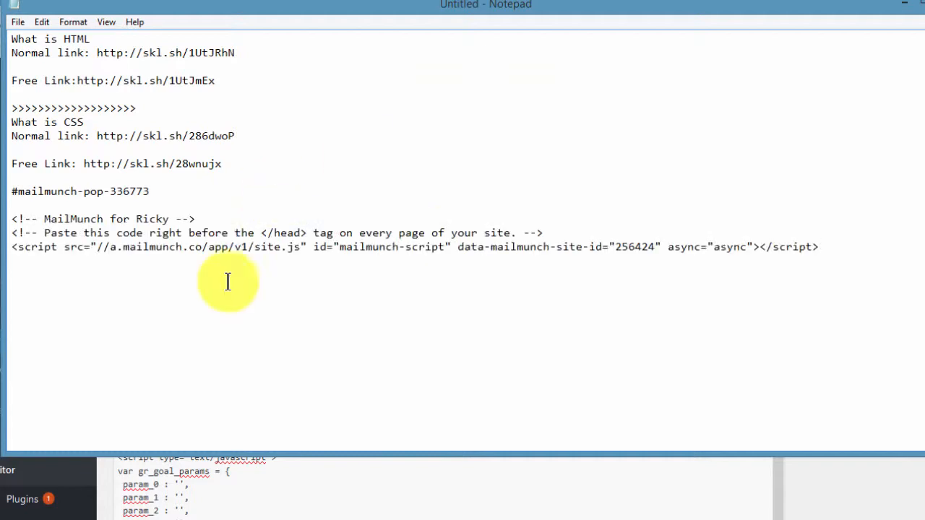
key(alt+Tab)
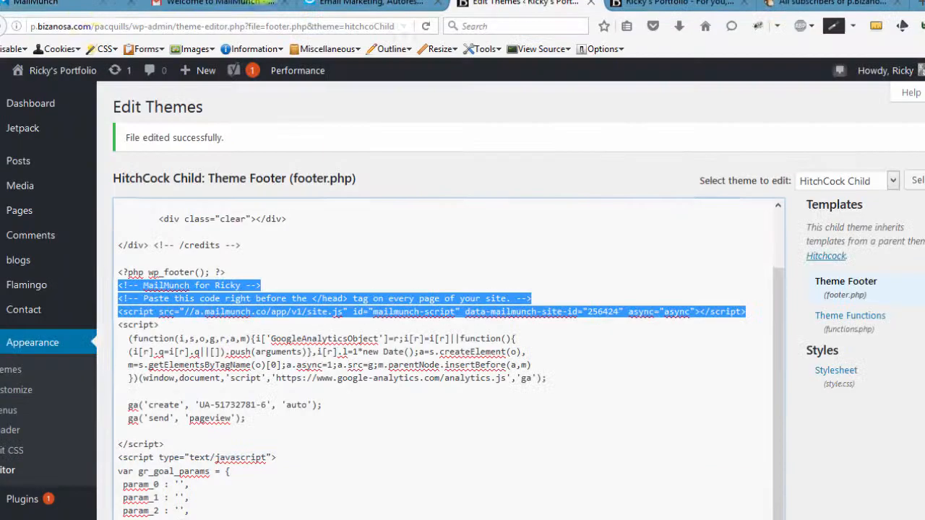
click(94, 6)
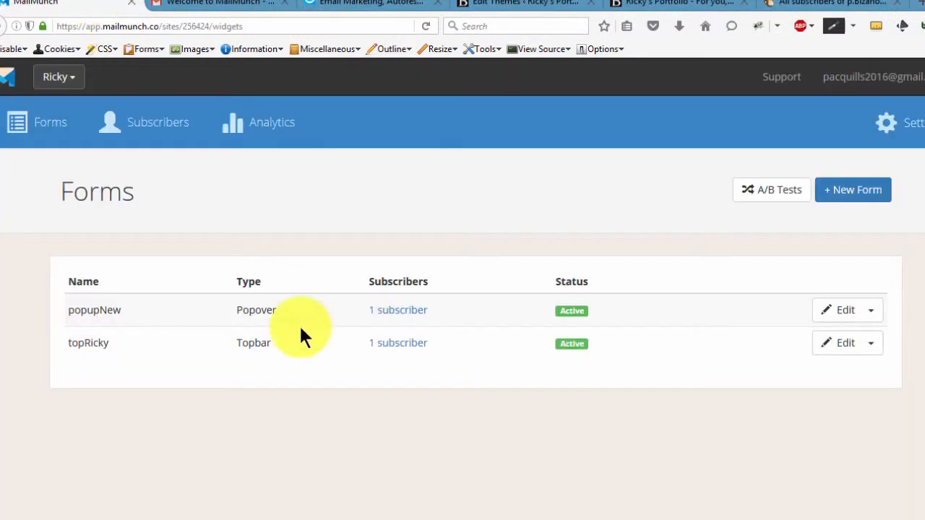